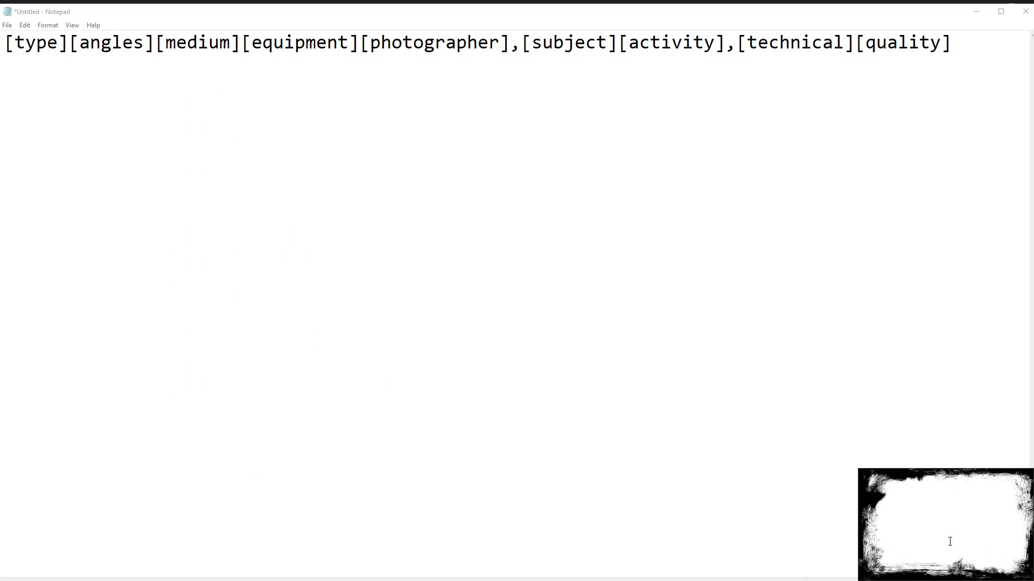
Review the bracketed sections of the prompt template, highlighting equipment, photographer and then the whole line
click(717, 525)
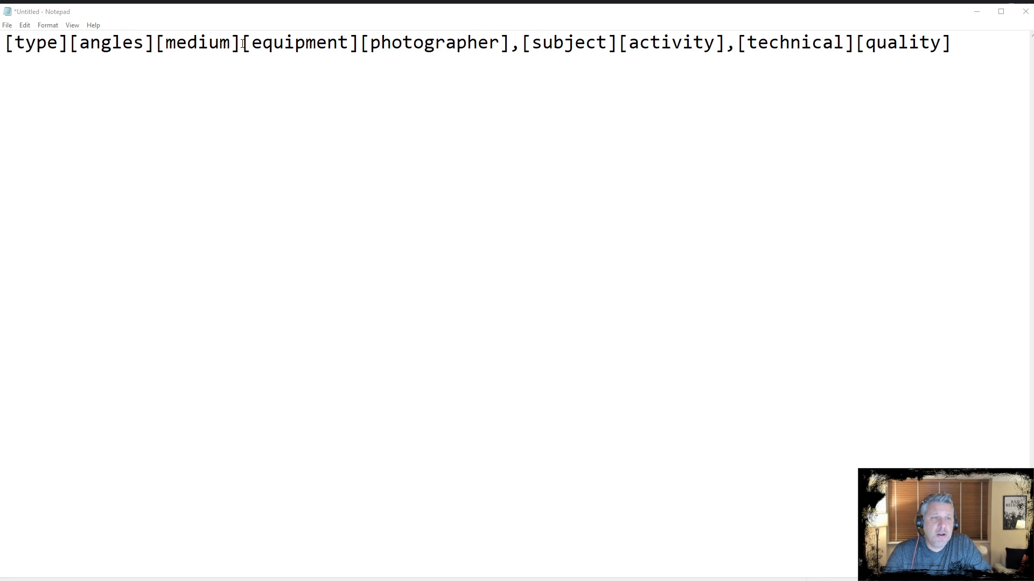
drag(242, 44, 359, 47)
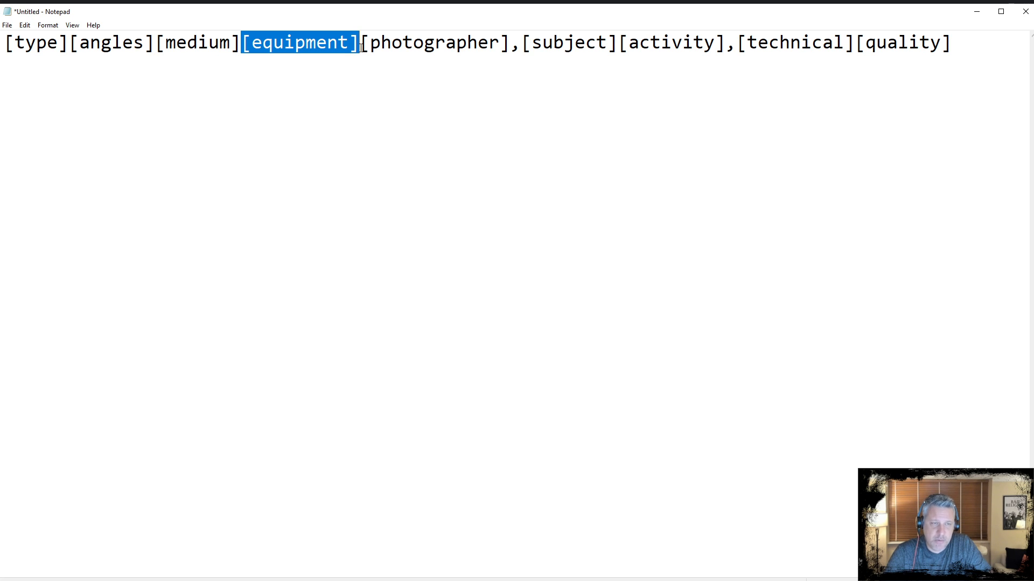
drag(510, 45, 364, 44)
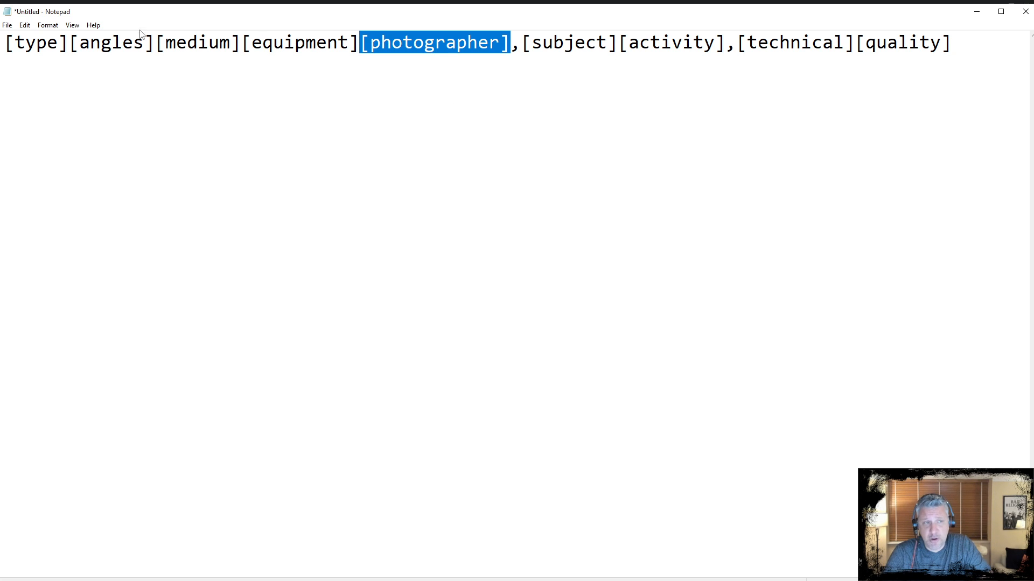
drag(4, 43, 958, 87)
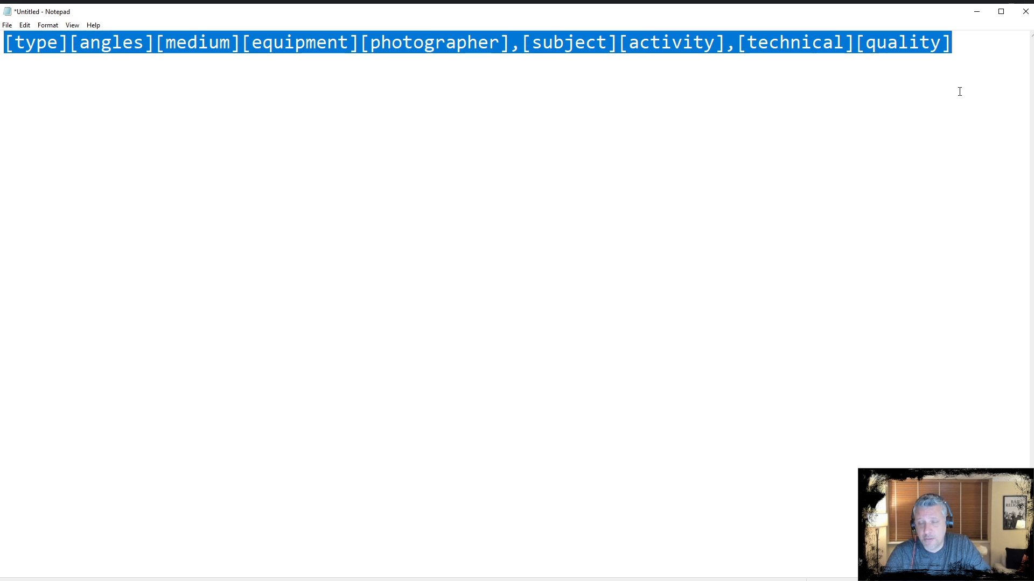
click(699, 124)
click(348, 43)
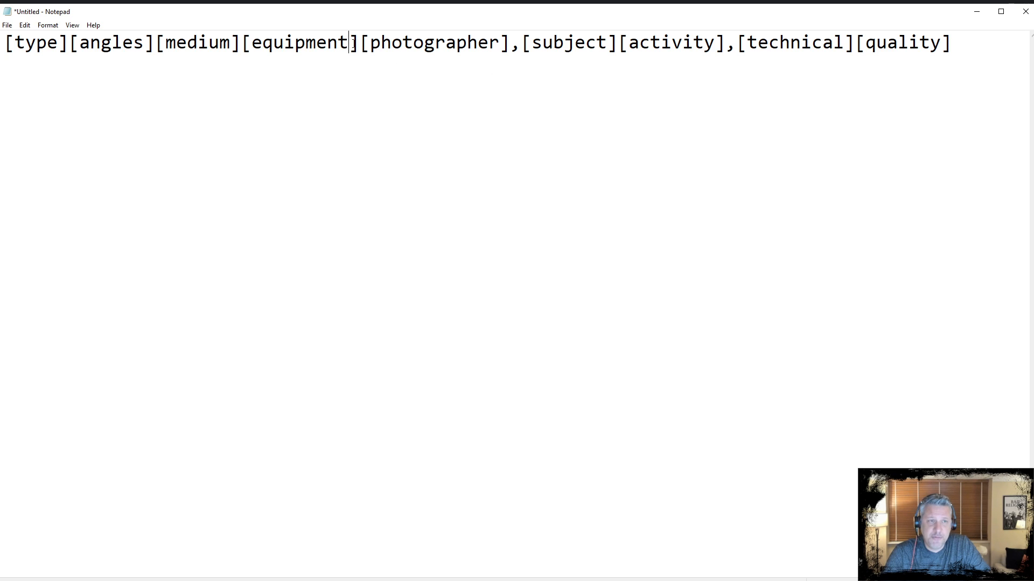
click(359, 43)
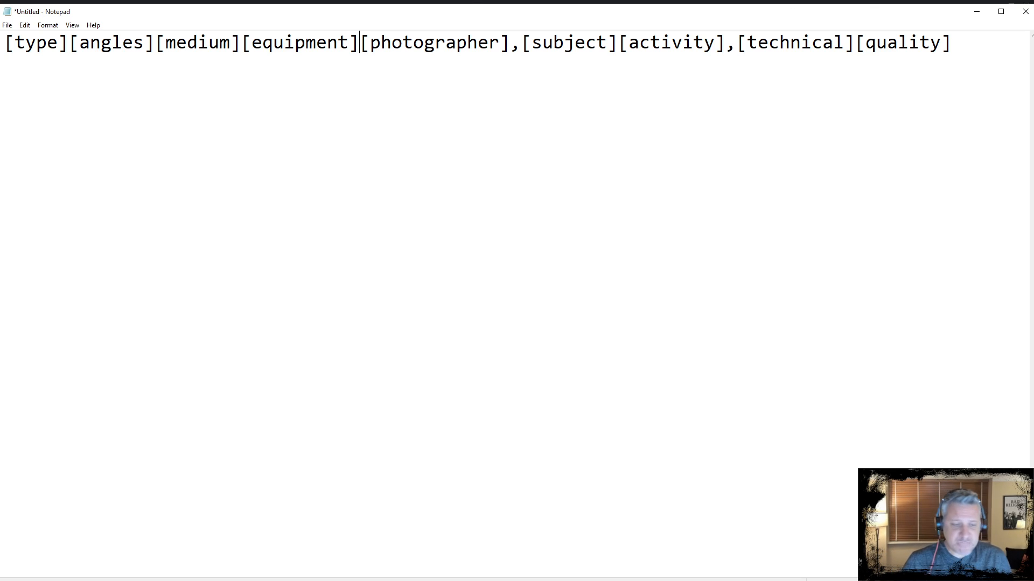
Switch to Discord and submit /imagine with the prompt 'a man walking in the streets of new york, facing the camera'
key(alt+Tab)
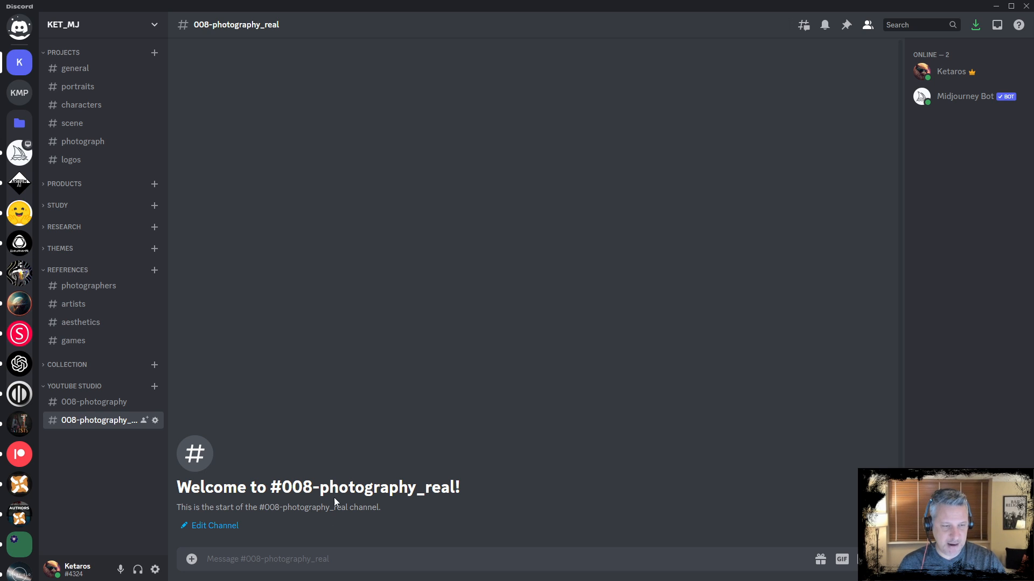
click(278, 558)
text(/imag)
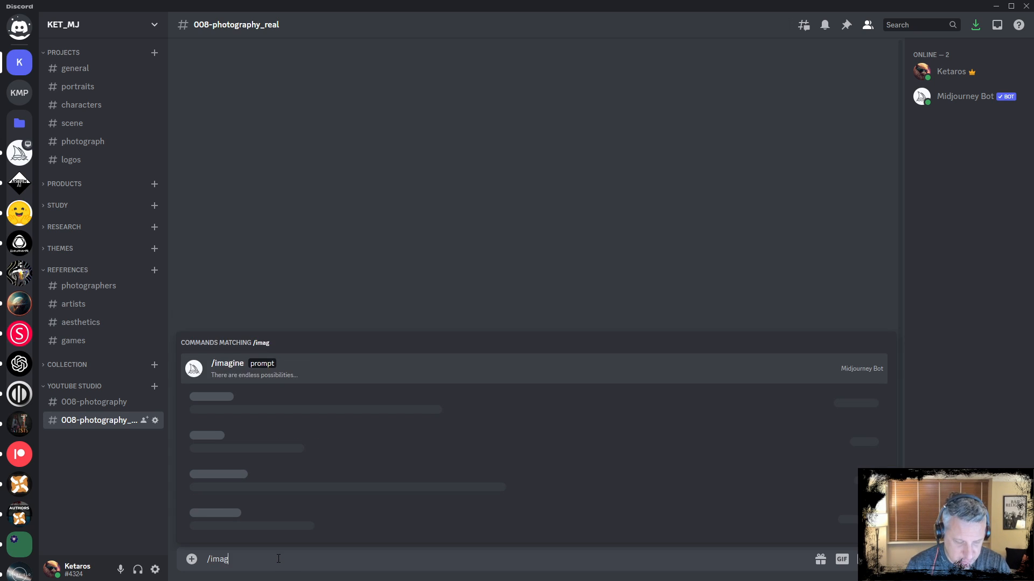
text(ine)
key(Tab)
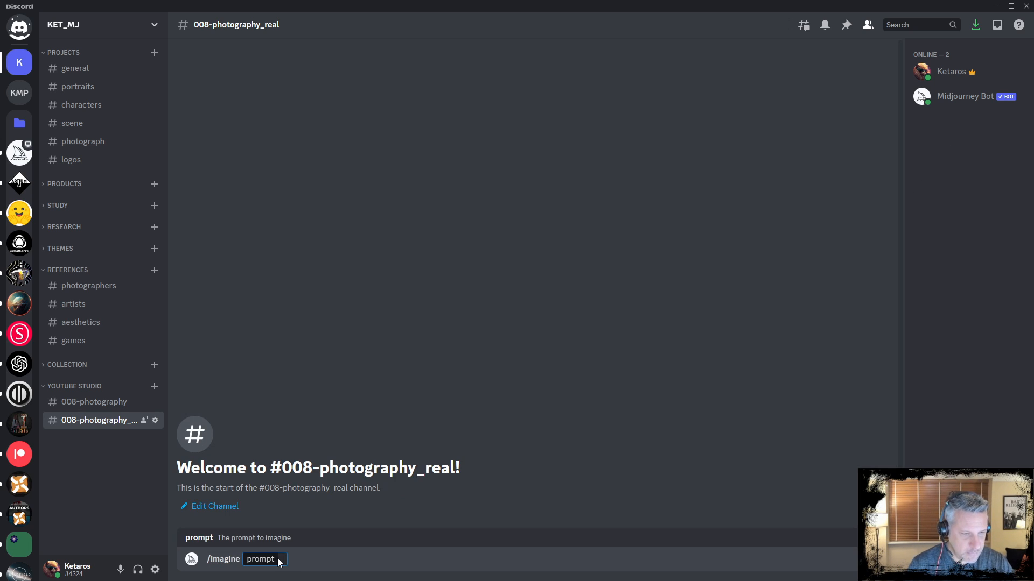
text(a man walking in the streets of new york, facing the camera)
key(Return)
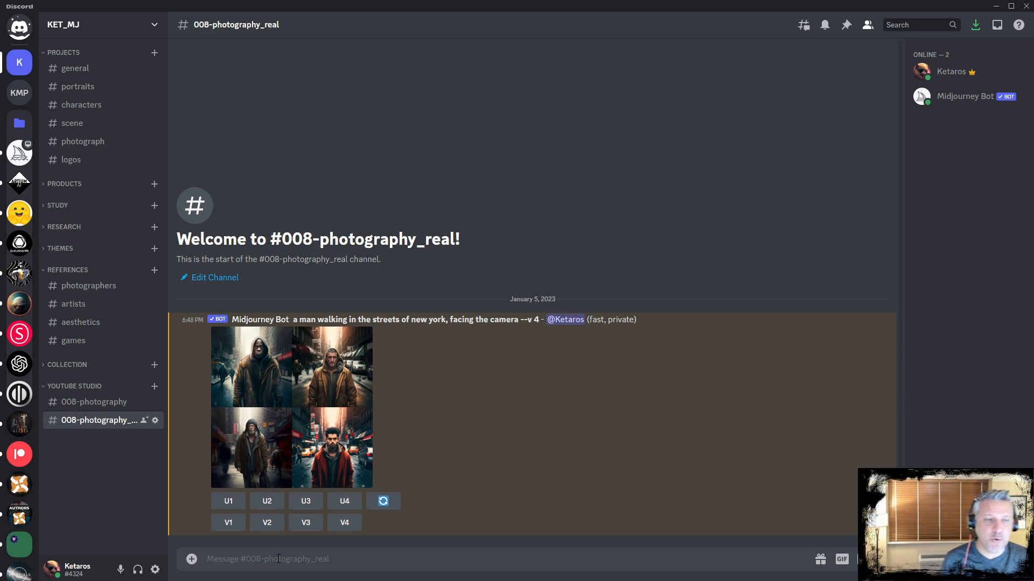
Open the generated four-image grid enlarged and close it again
click(306, 387)
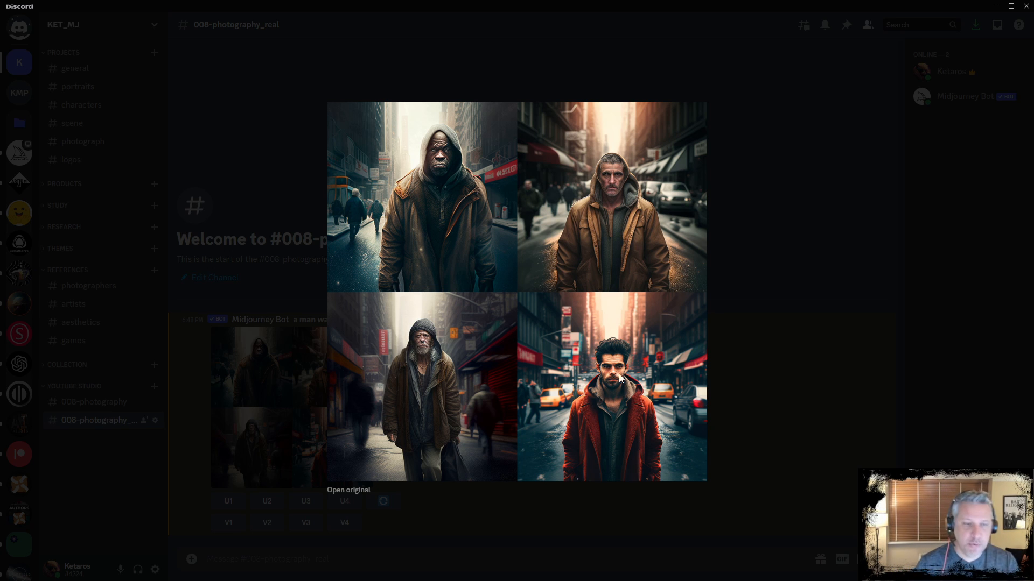
click(485, 540)
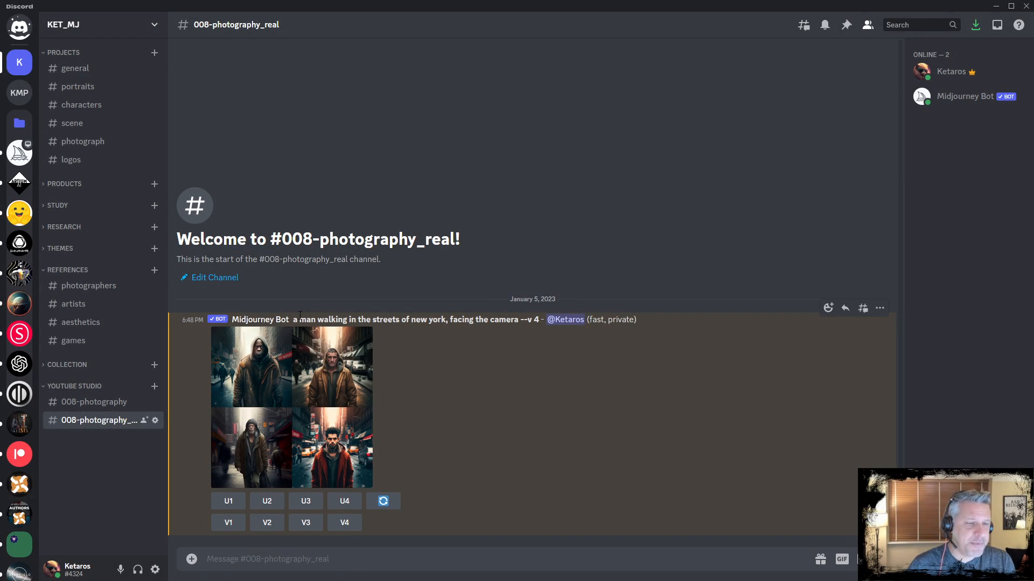
Copy the bot's prompt text and submit it again via /imagine with ', photorealistic --ar 3:2' appended
drag(293, 319, 518, 320)
key(ctrl+c)
click(572, 566)
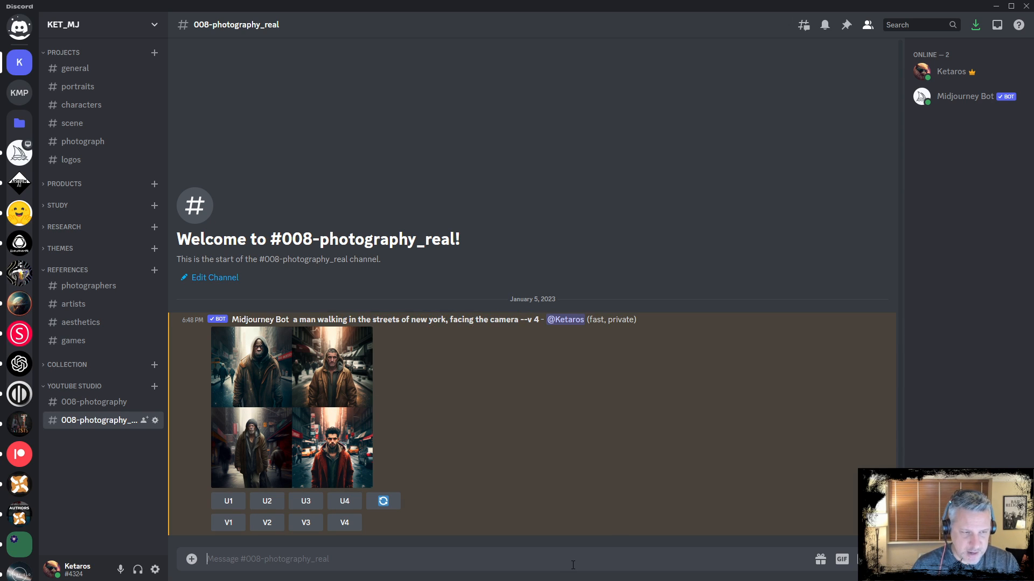
text(/iomagine)
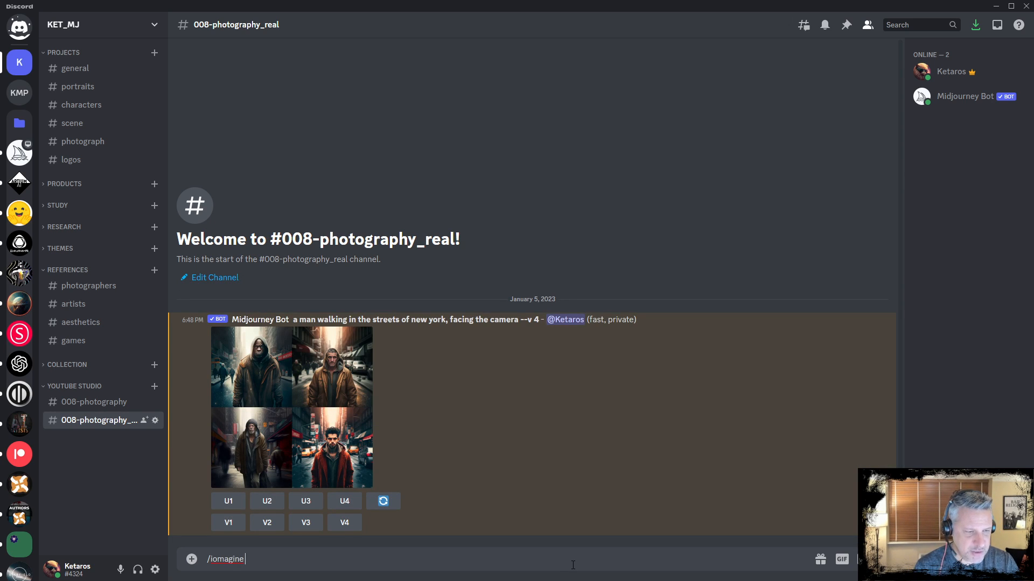
key(ctrl+a)
text(/imagin)
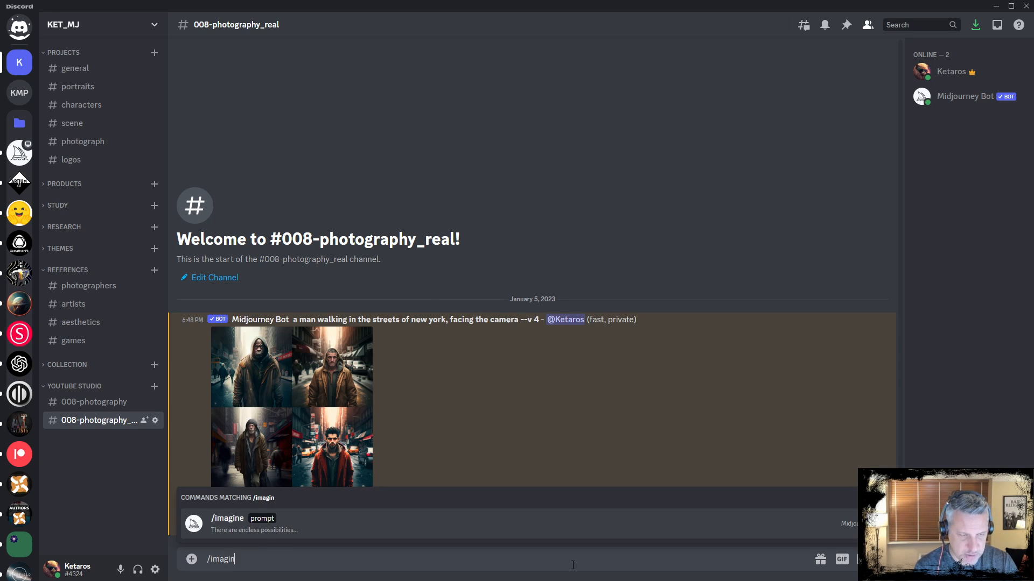
key(Tab)
key(ctrl+v)
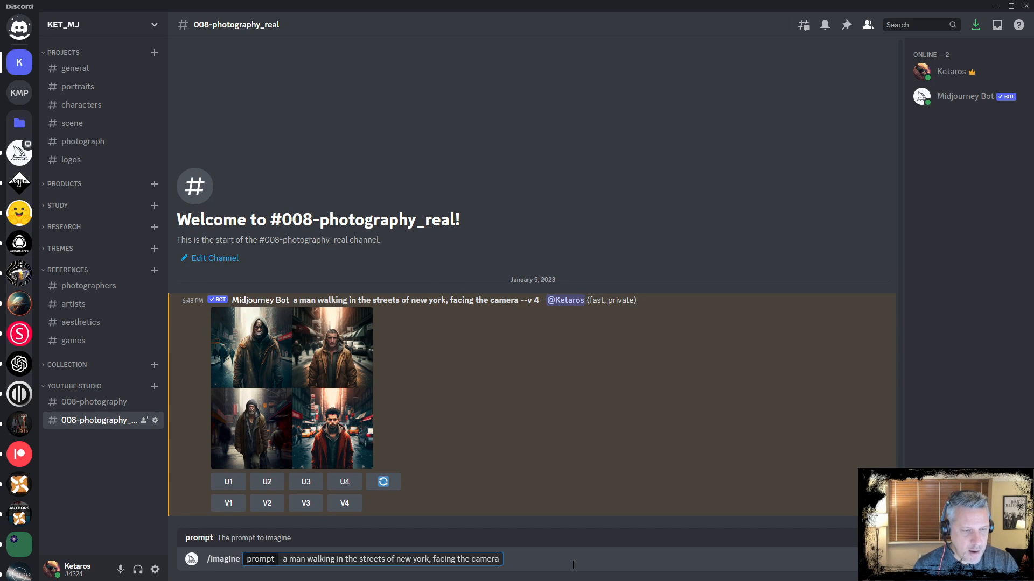
text(, phot)
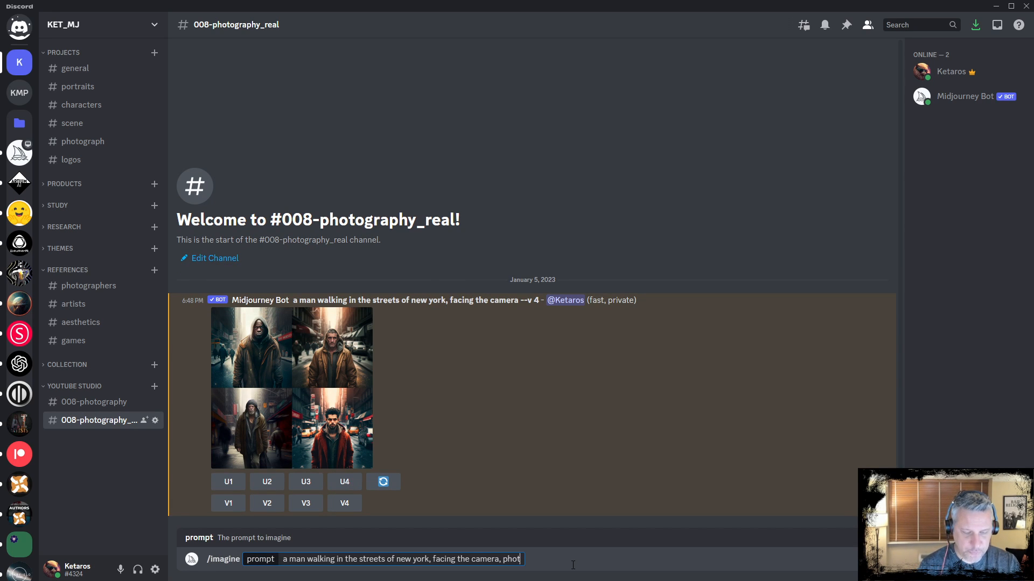
text(orealistic)
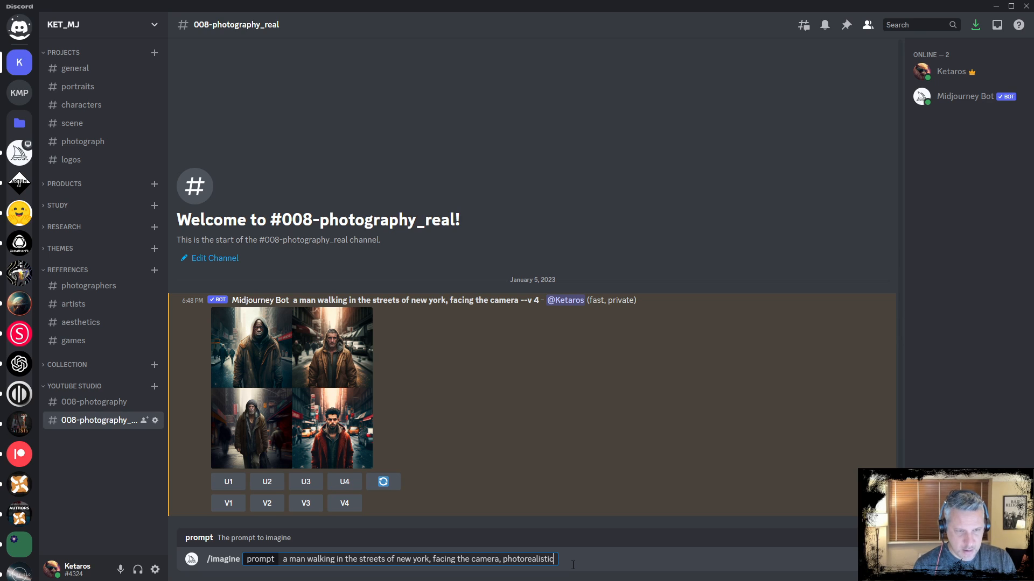
text(--a)
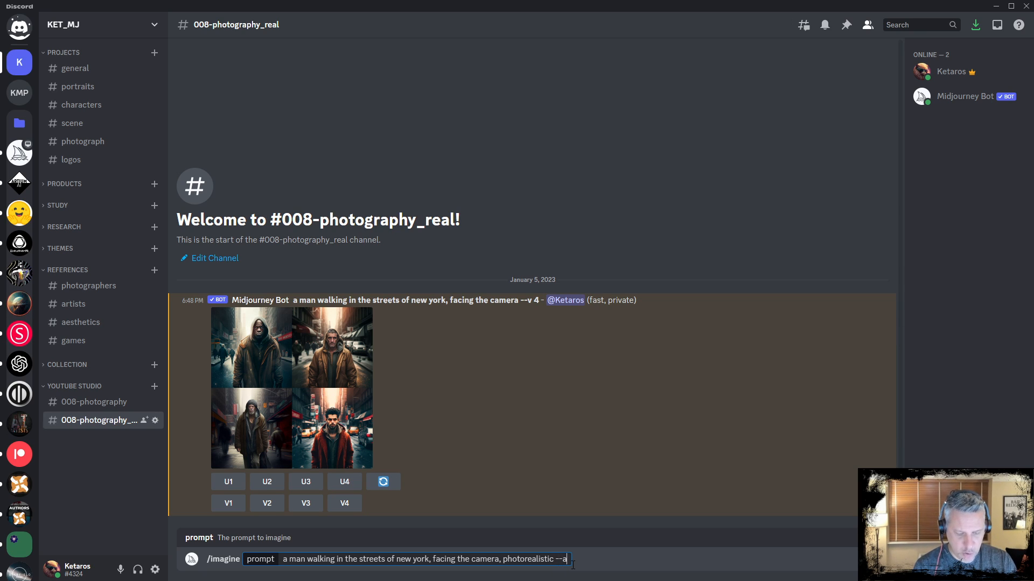
text(r 3)
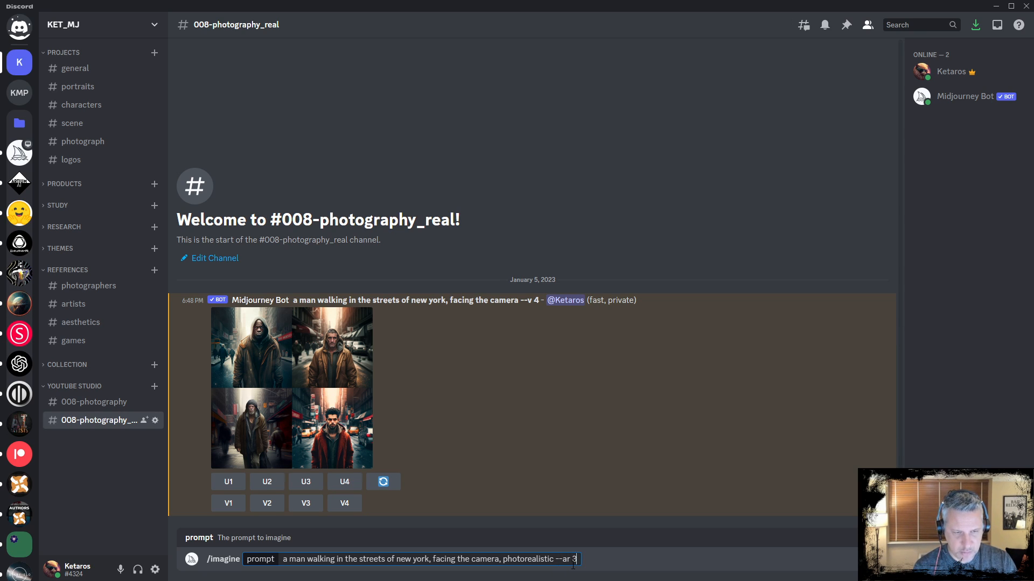
text(:2)
key(Return)
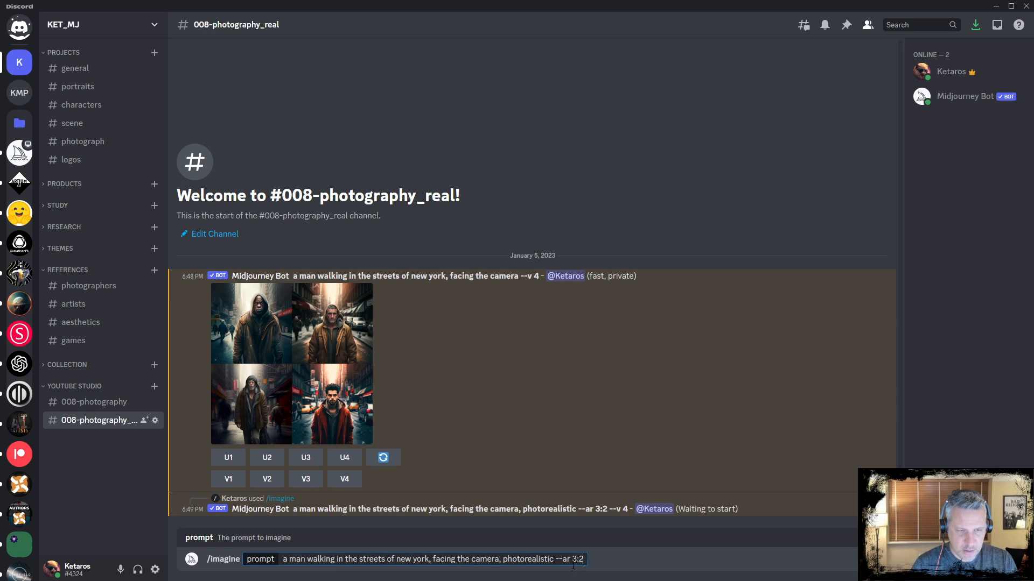
Replace 'photorealistic' with 'real photo' in the prompt and submit it
key(shift+Left)
key(shift+Left)
key(shift+Left)
key(shift+Left)
key(shift+Left)
key(shift+Left)
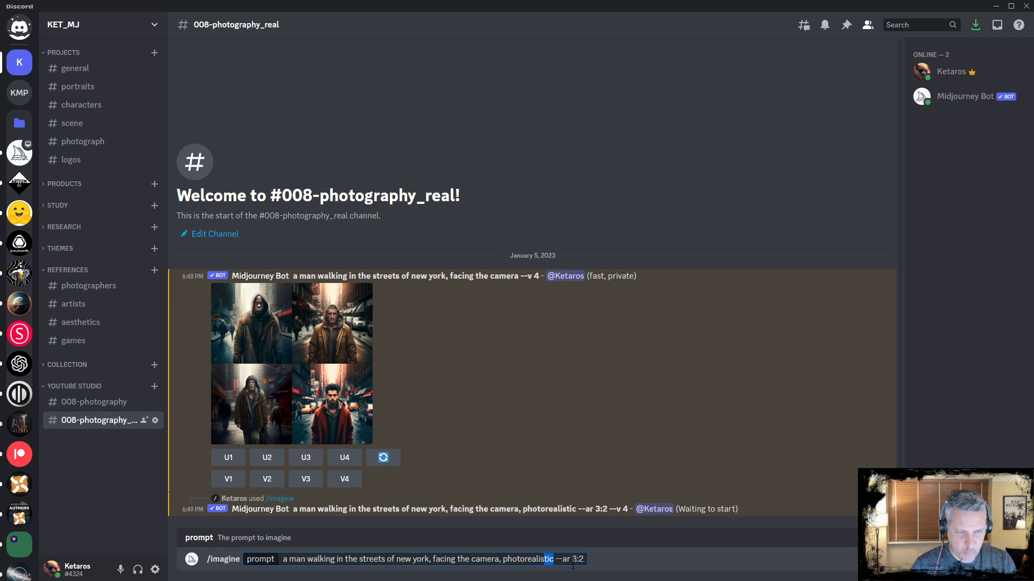
key(shift+Left)
key(shift+Left)
key(shift+Left)
key(shift+Left)
key(shift+Left)
key(shift+Left)
key(shift+Left)
key(shift+Left)
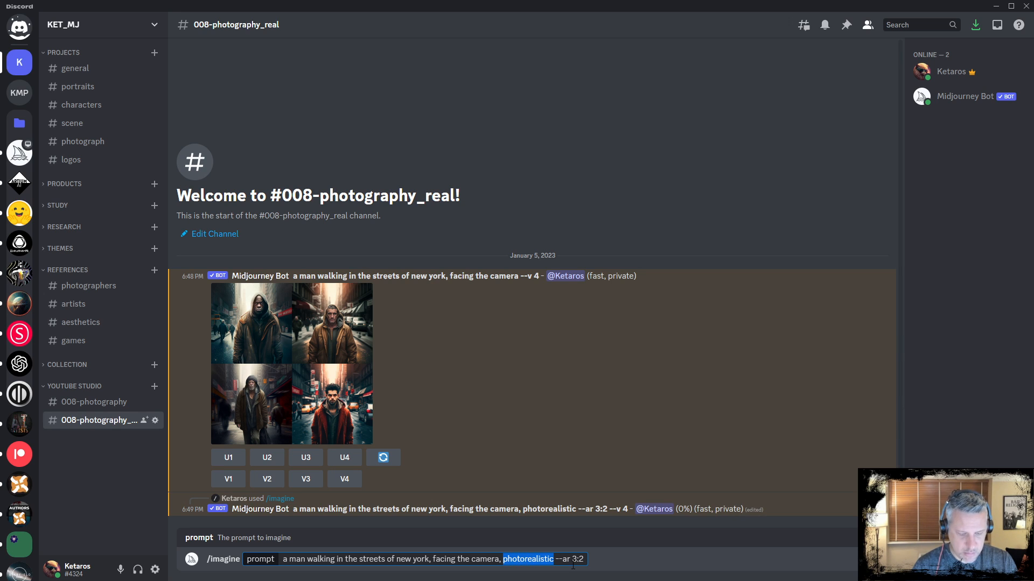
text(real photo)
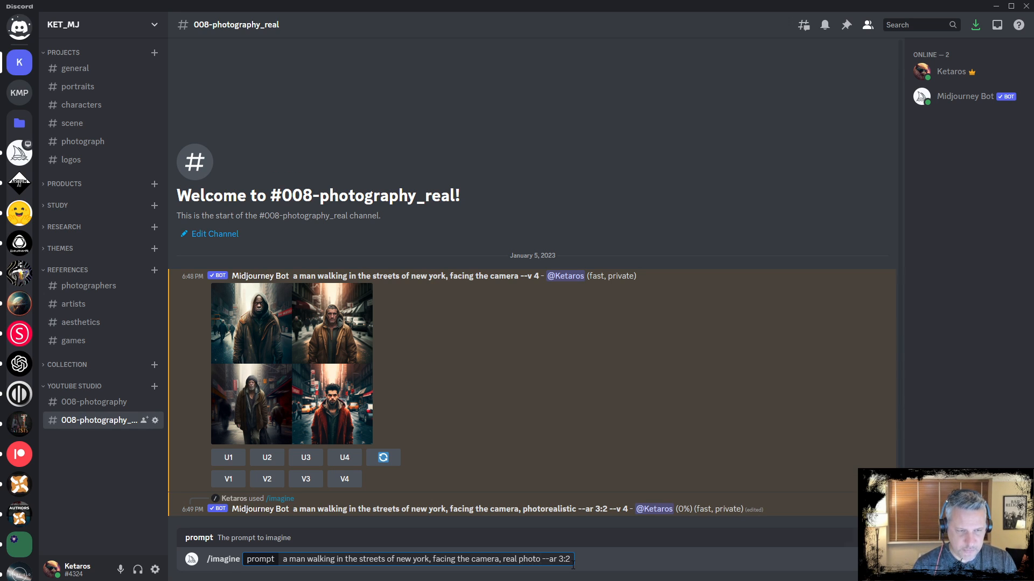
key(Return)
Insert 'realistic' before 'photo' so the prompt ends 'real realistic photo --ar 3:2', and submit it
key(Up)
key(Left)
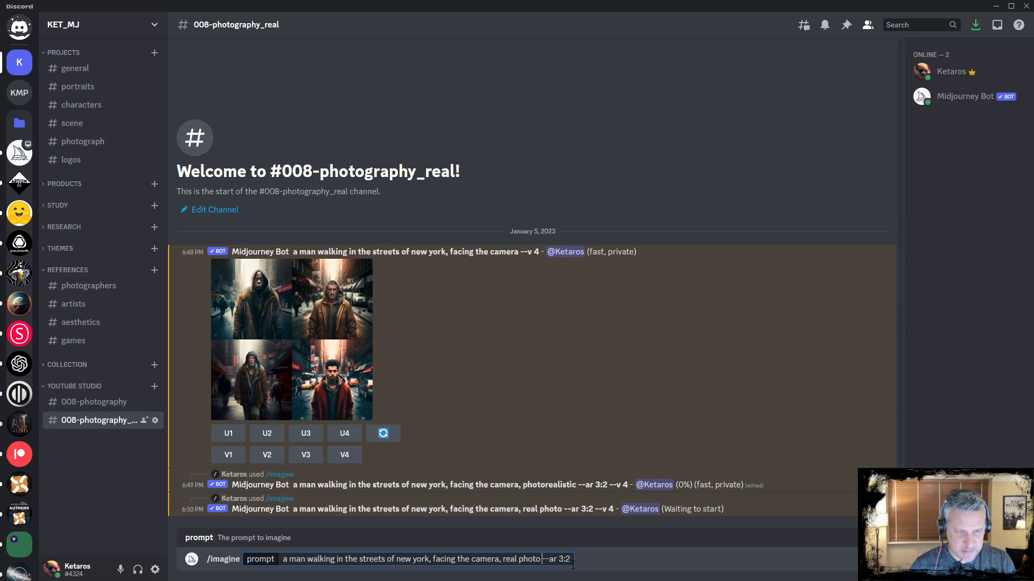
key(Left)
text(realis)
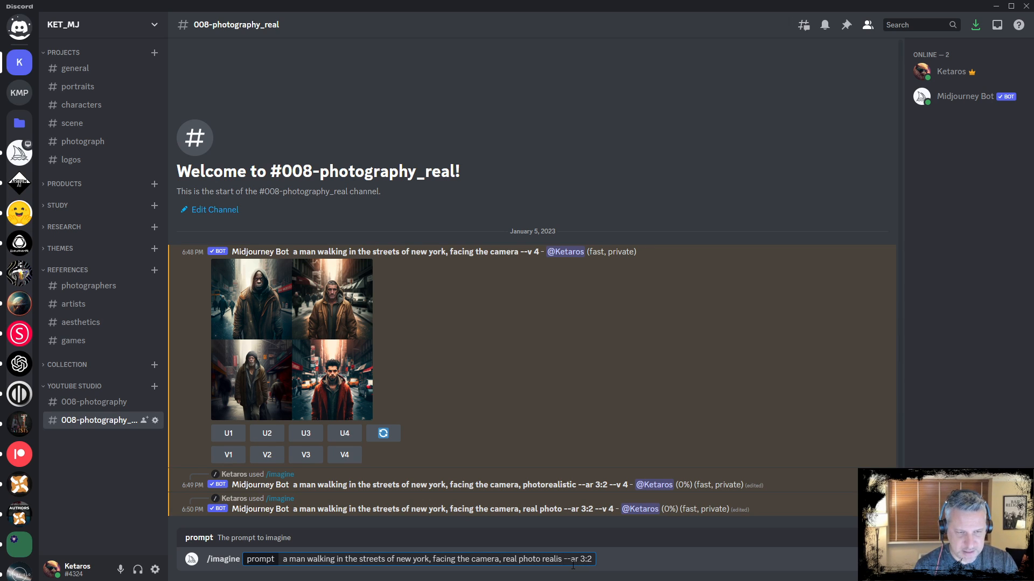
text(tic)
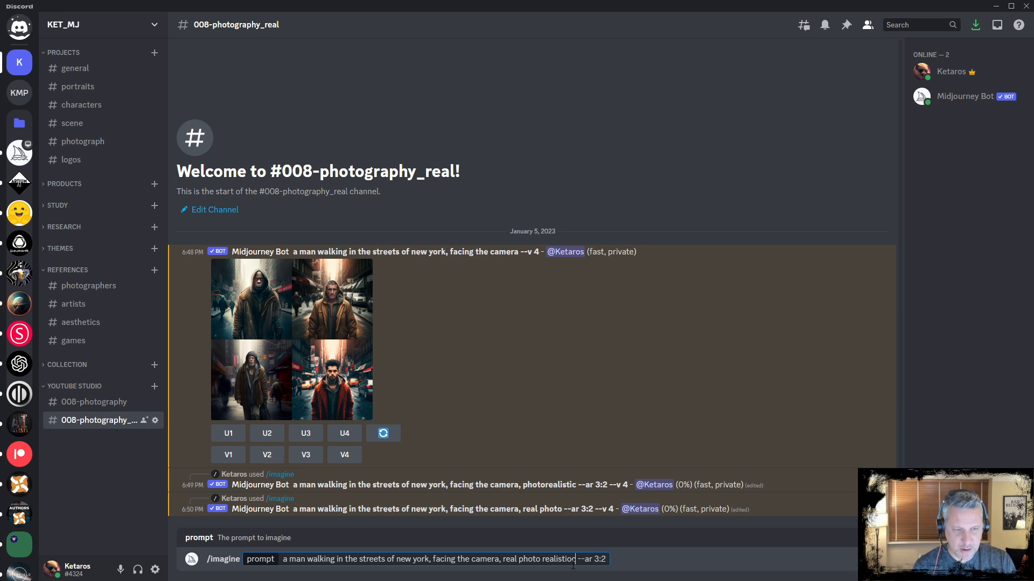
key(BackSpace)
key(BackSpace)
key(BackSpace)
key(BackSpace)
key(BackSpace)
key(BackSpace)
key(BackSpace)
key(BackSpace)
key(BackSpace)
key(BackSpace)
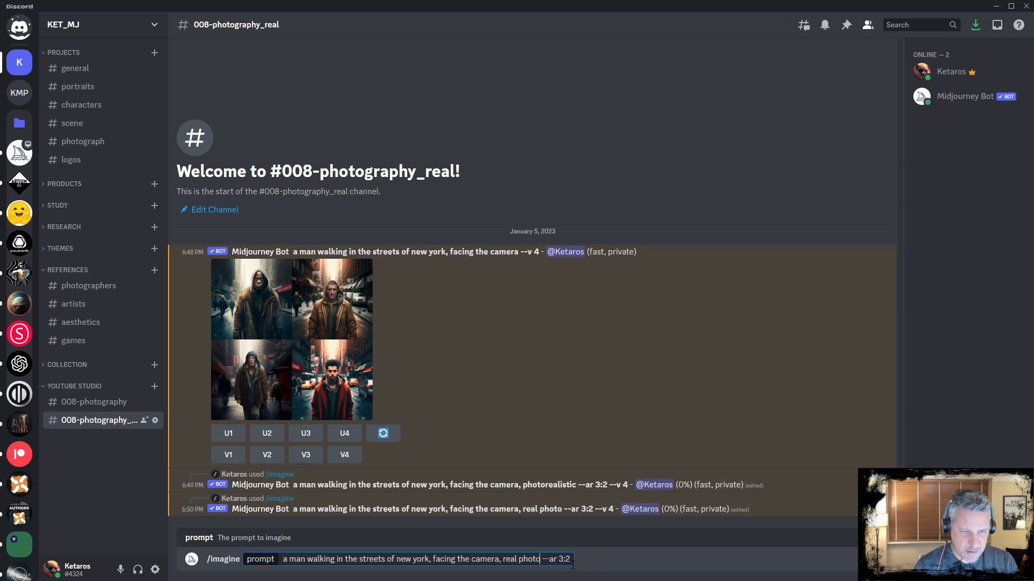
text(realistic)
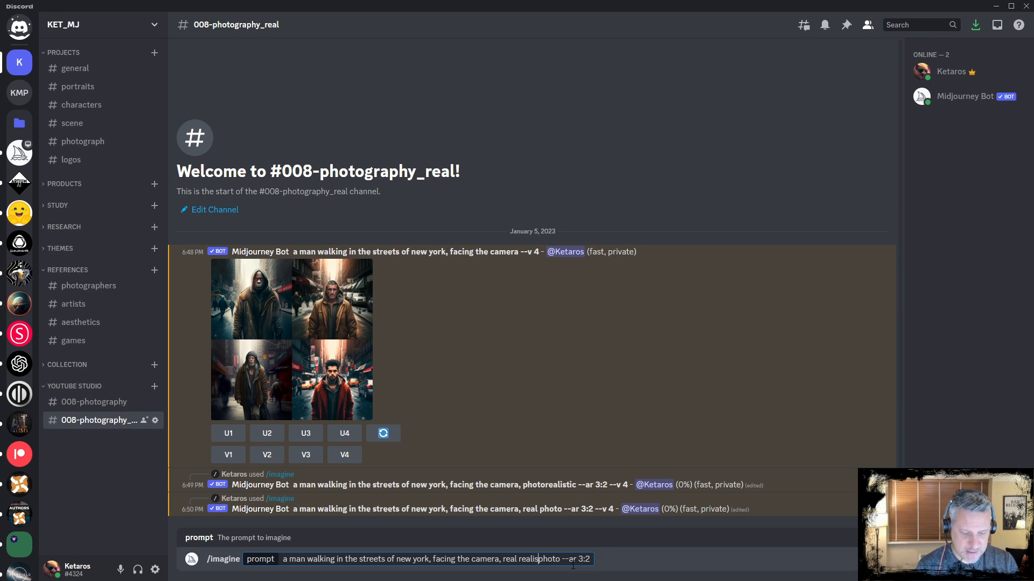
key(Return)
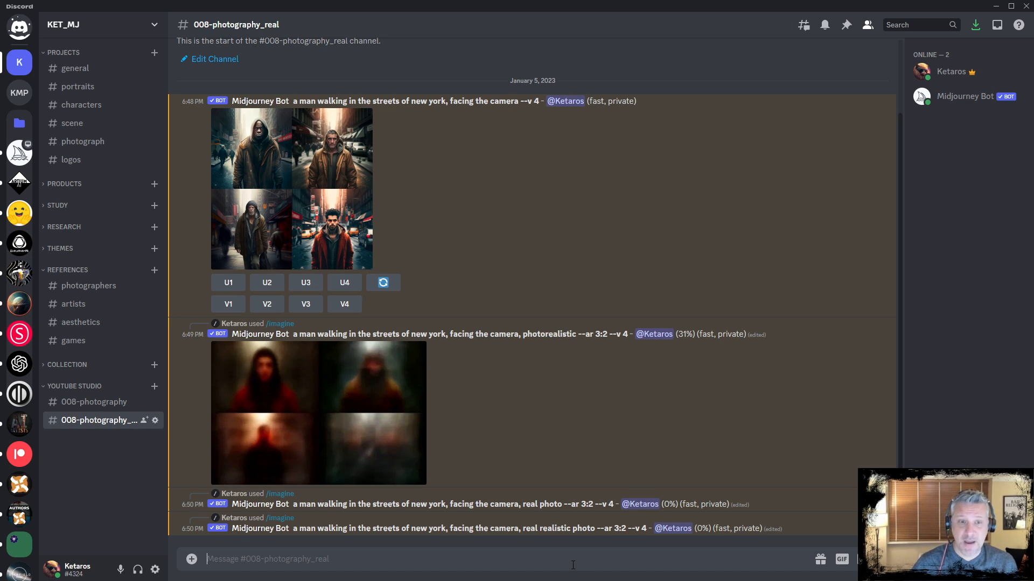
Paste the previous prompt into /imagine, insert 'real photo, photorealism, ' before 'real realistic photo', and submit it
text(a man walking in the streets of new york, facing the camera, real realistic photo --ar 3:2)
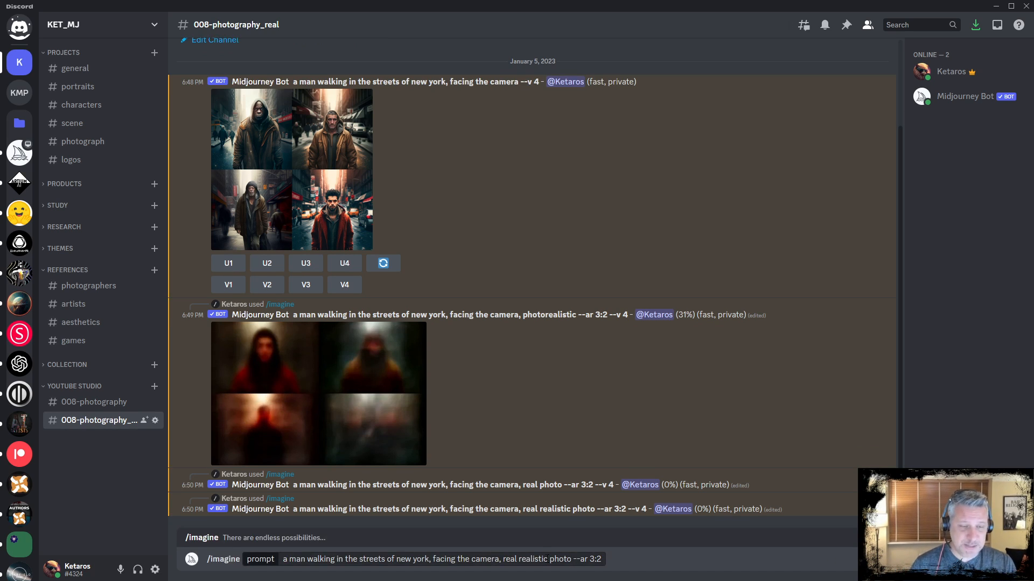
click(503, 559)
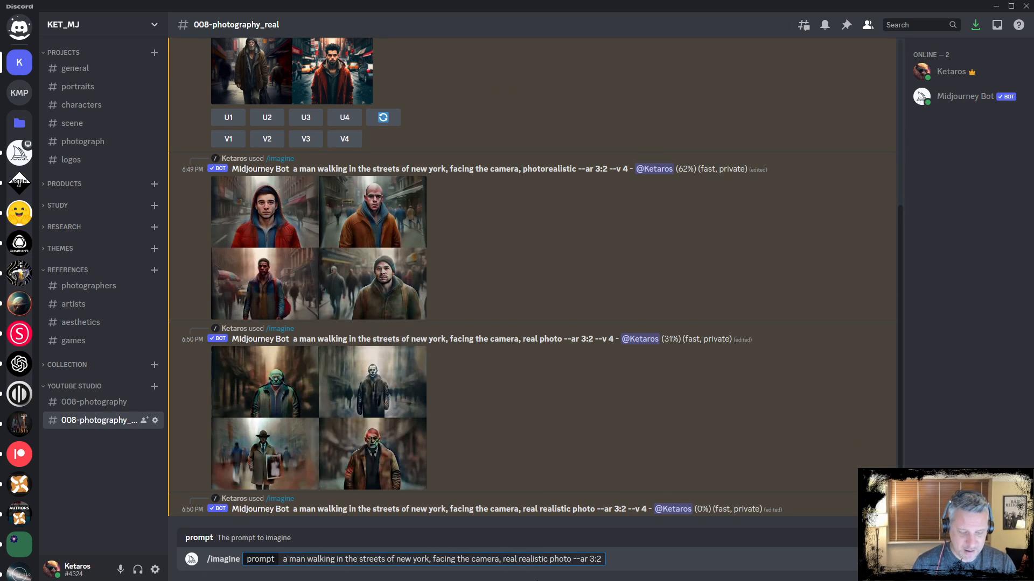
text(real phot,)
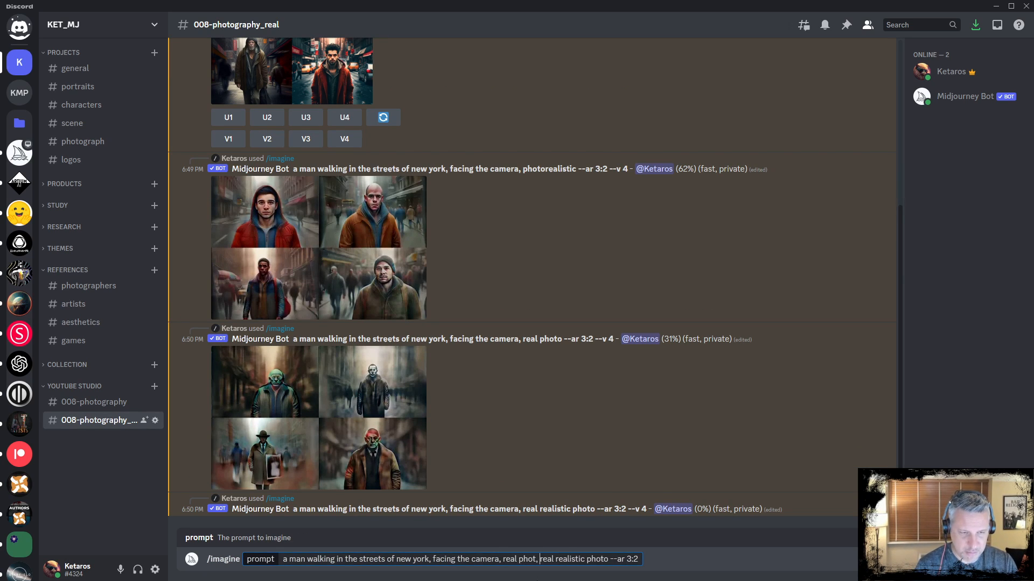
key(BackSpace)
key(BackSpace)
text(o, )
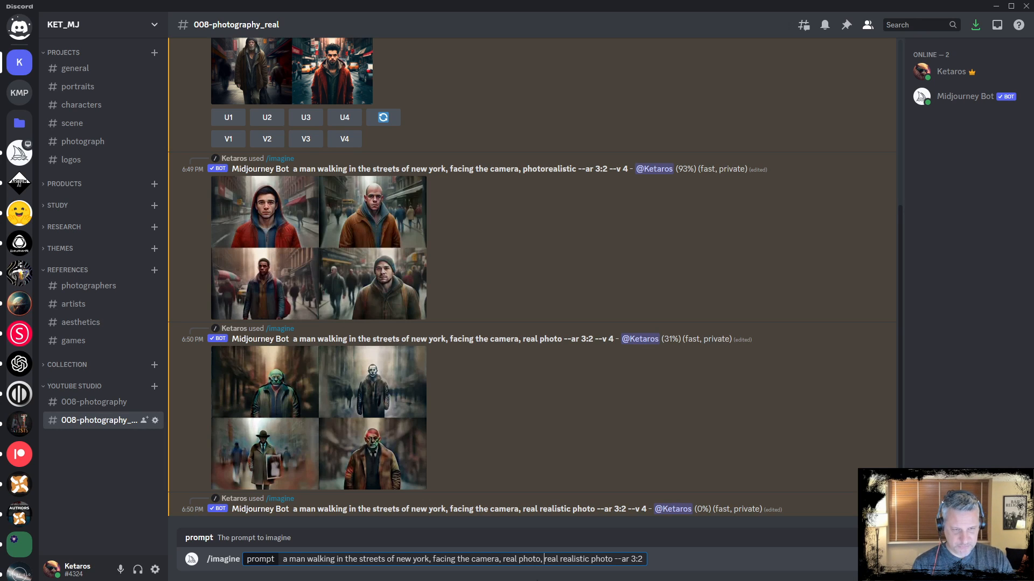
text(photoreal)
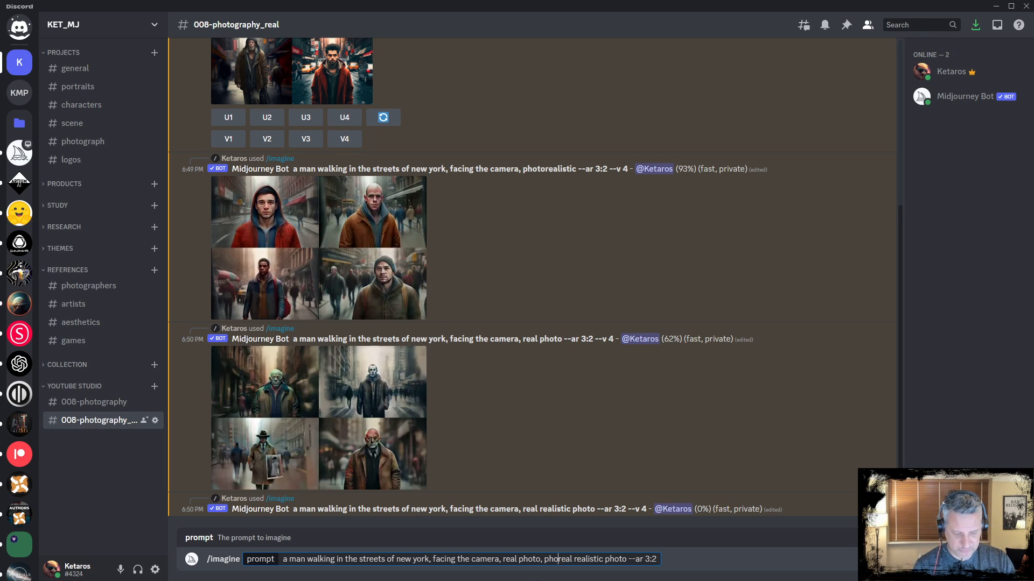
text(ism,)
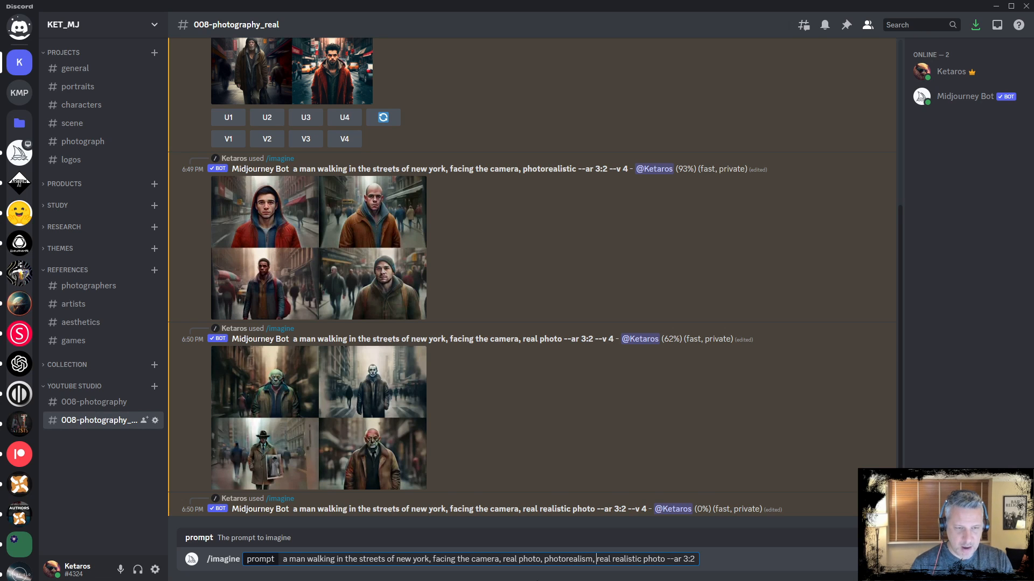
key(Return)
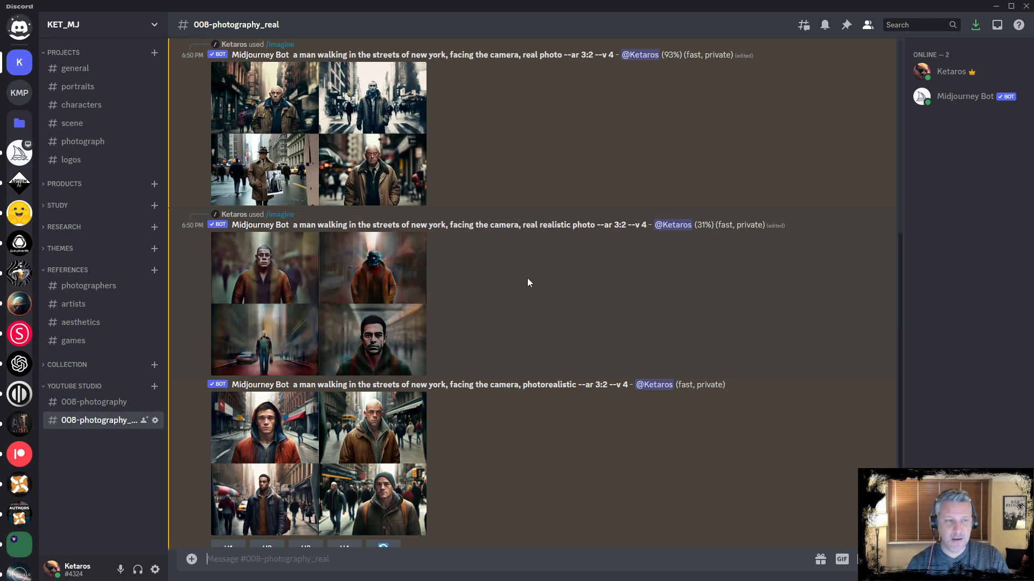
Enlarge and compare the 'real photo' and 'real realistic photo' image grids one after another
scroll(592, 285, up, 2)
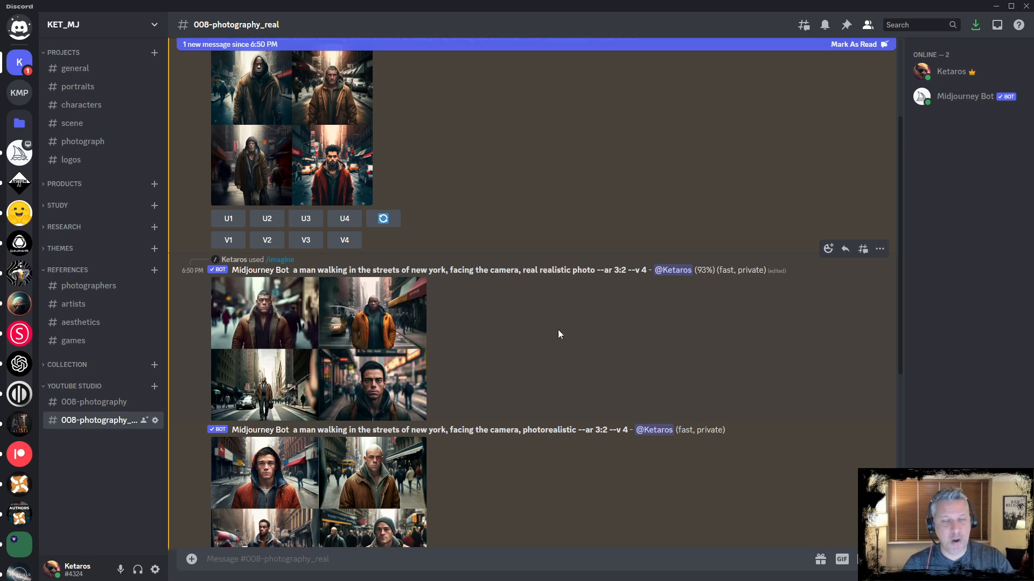
scroll(552, 346, down, 1)
click(386, 278)
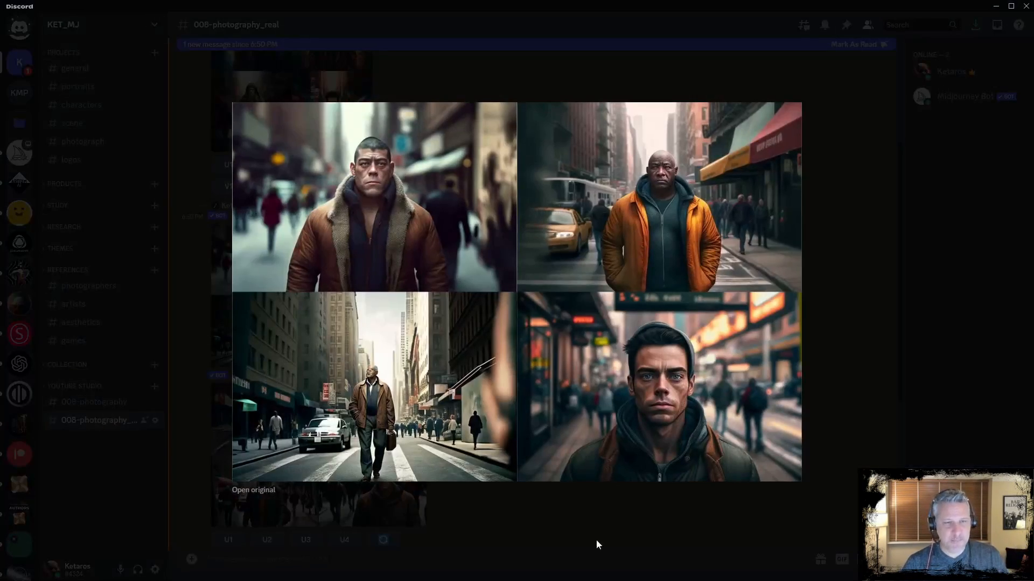
click(596, 539)
scroll(548, 417, down, 5)
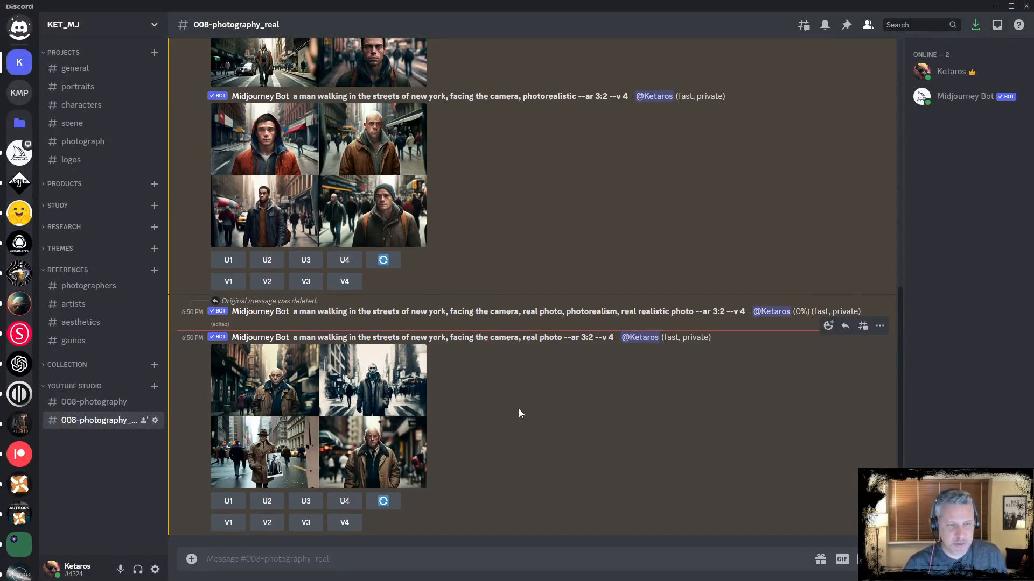
click(369, 419)
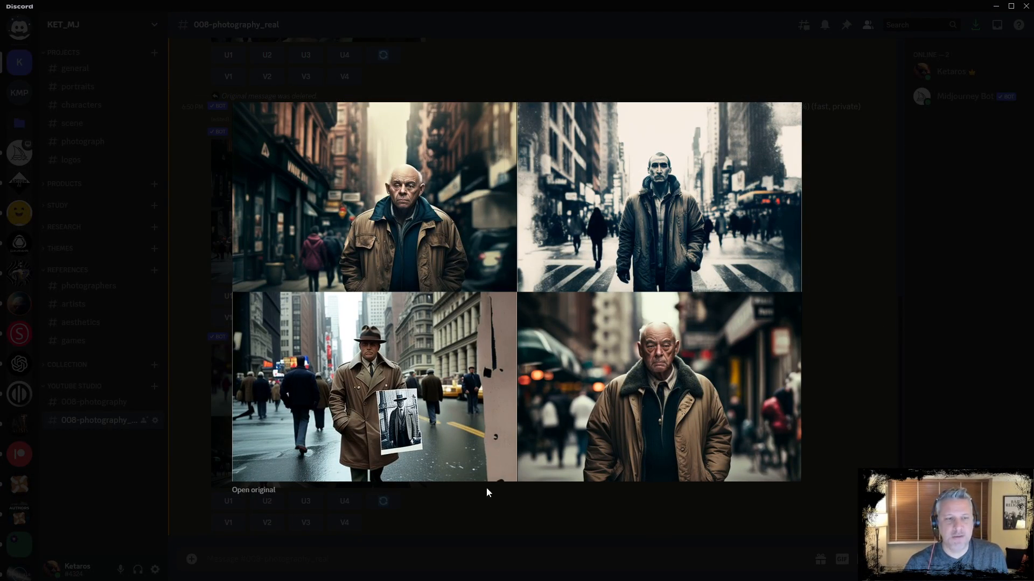
click(473, 508)
click(288, 196)
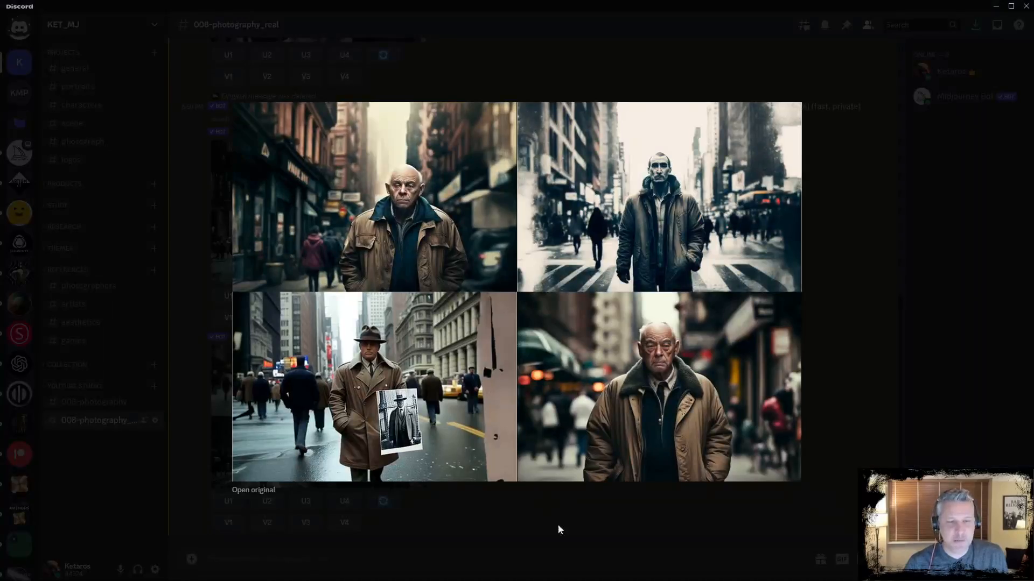
click(558, 525)
click(385, 430)
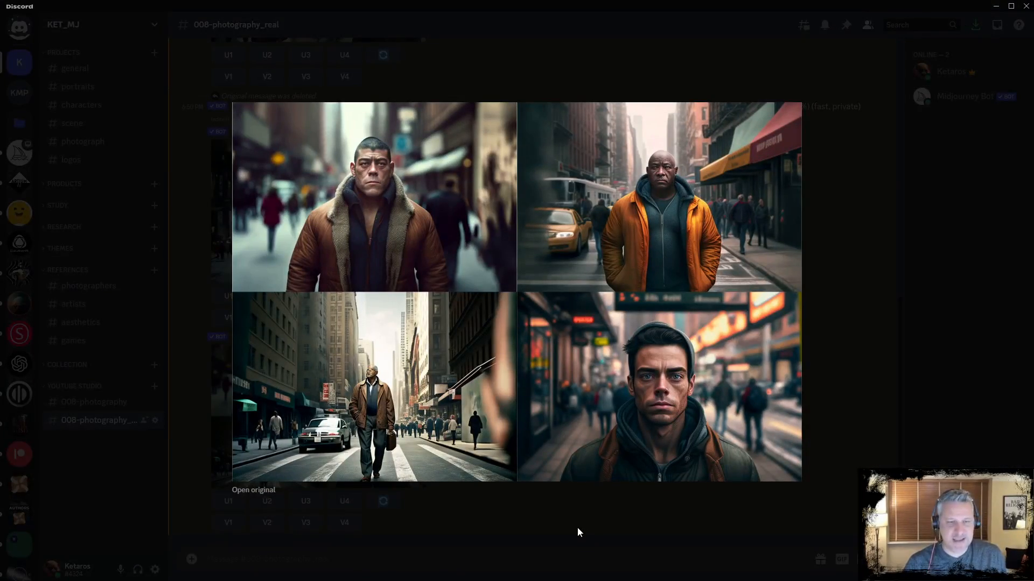
click(573, 521)
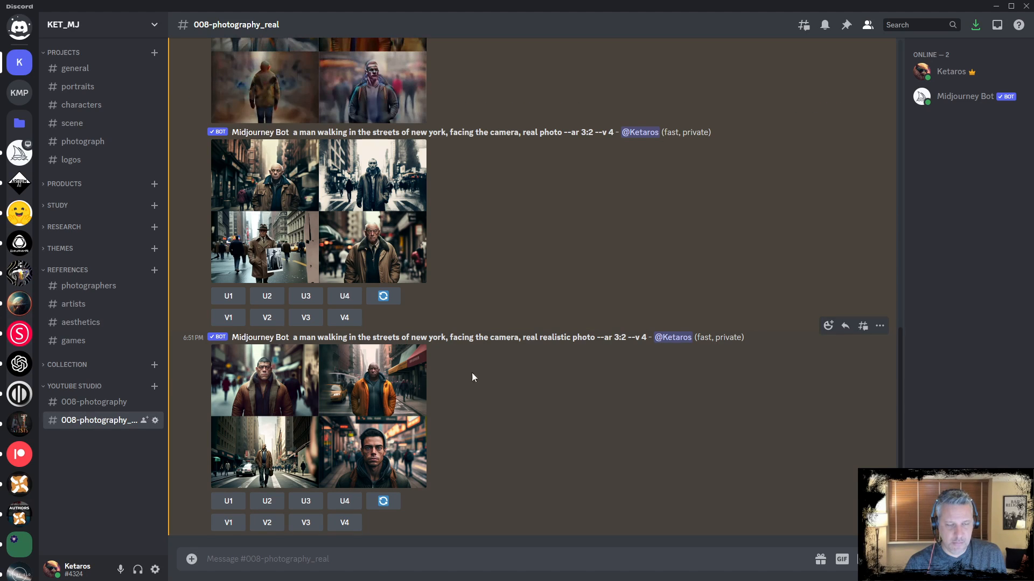
Enlarge the 'real realistic photo', 'photorealistic' and combined-keyword grids to compare them
click(332, 405)
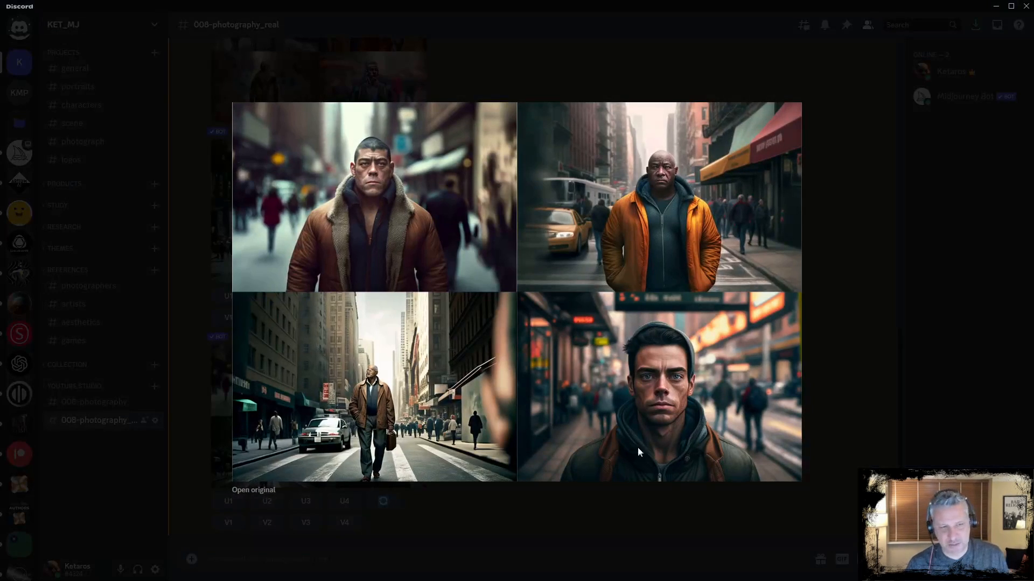
click(482, 518)
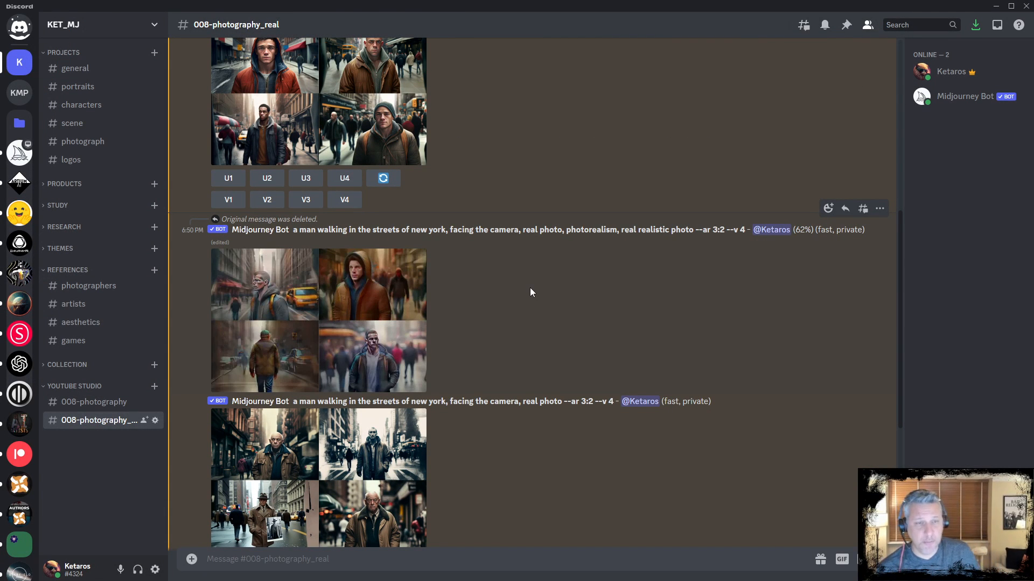
scroll(500, 215, up, 2)
click(321, 205)
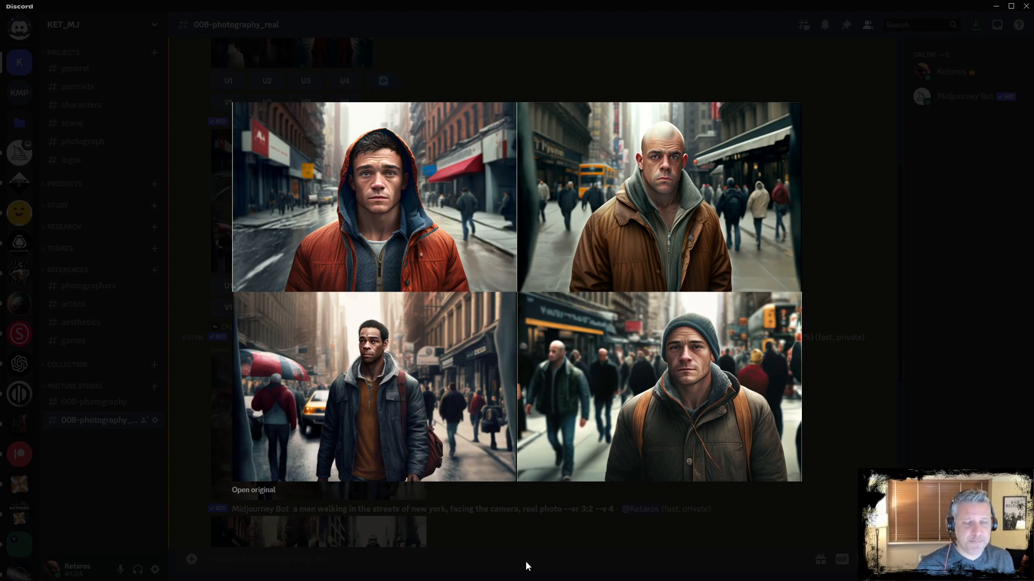
click(499, 537)
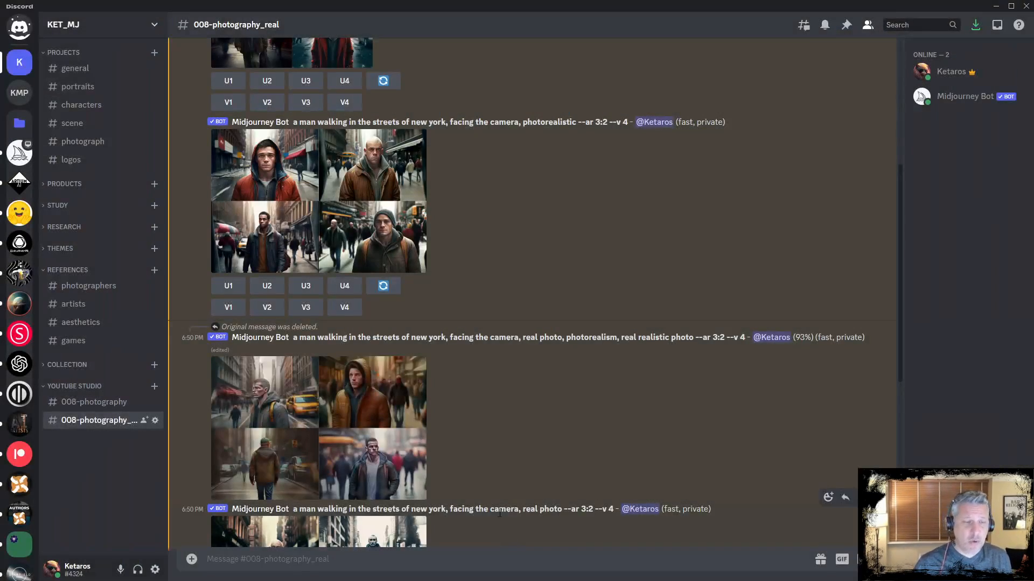
scroll(488, 479, down, 3)
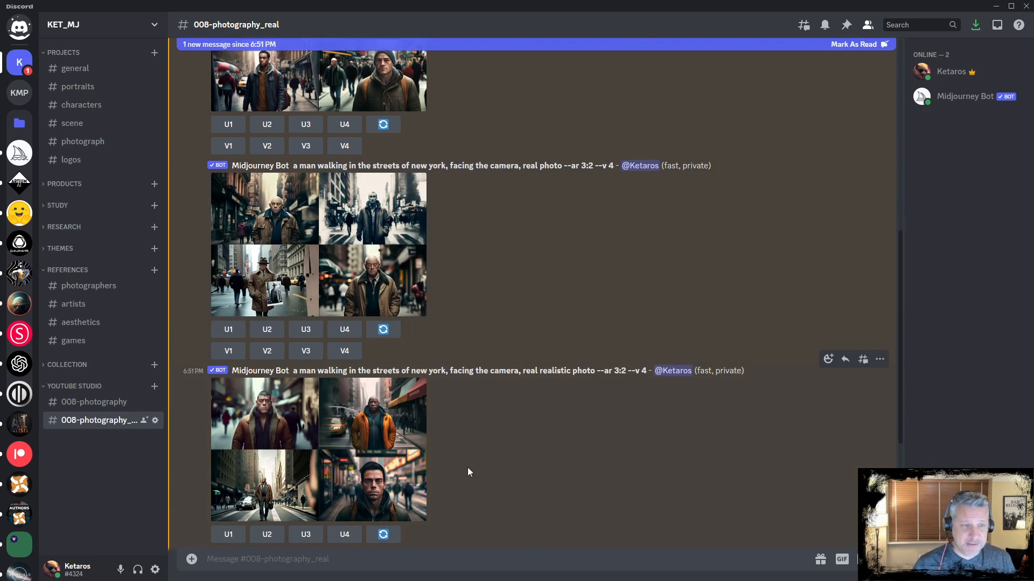
scroll(467, 467, down, 4)
click(415, 405)
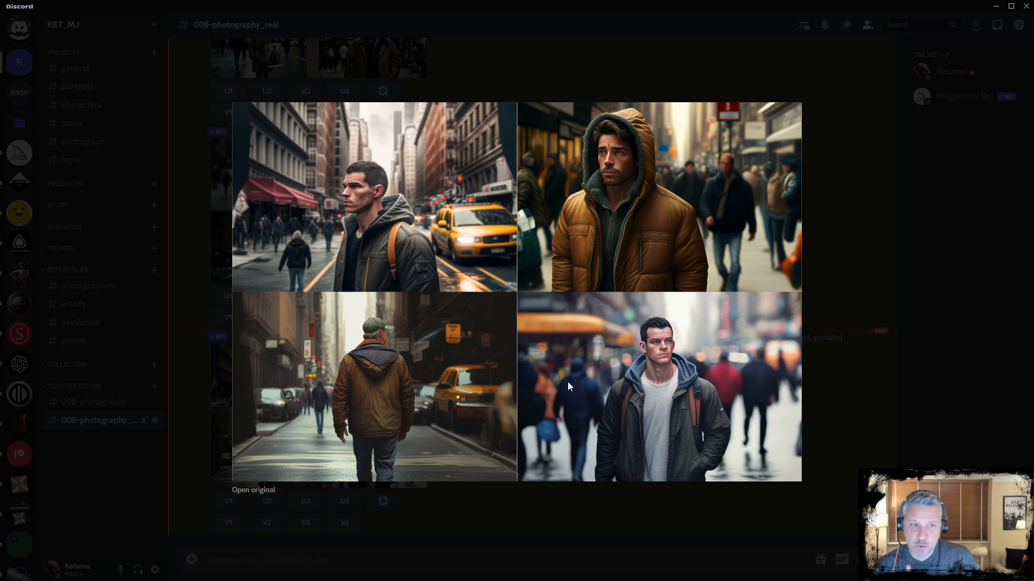
click(556, 529)
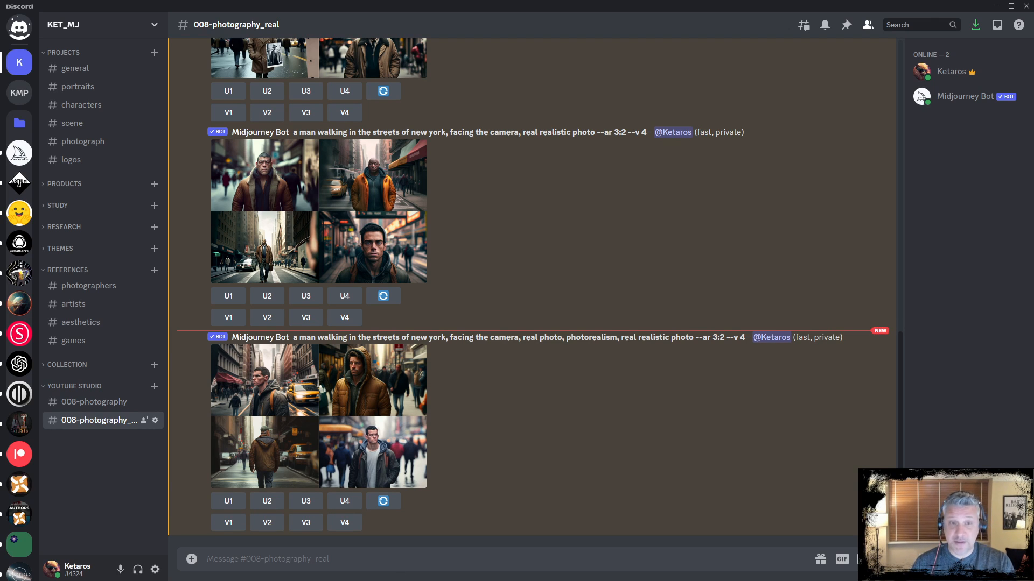
Start /imagine, paste the base prompt, prefix it with 'photography, ' and submit it
click(458, 563)
text(/ima)
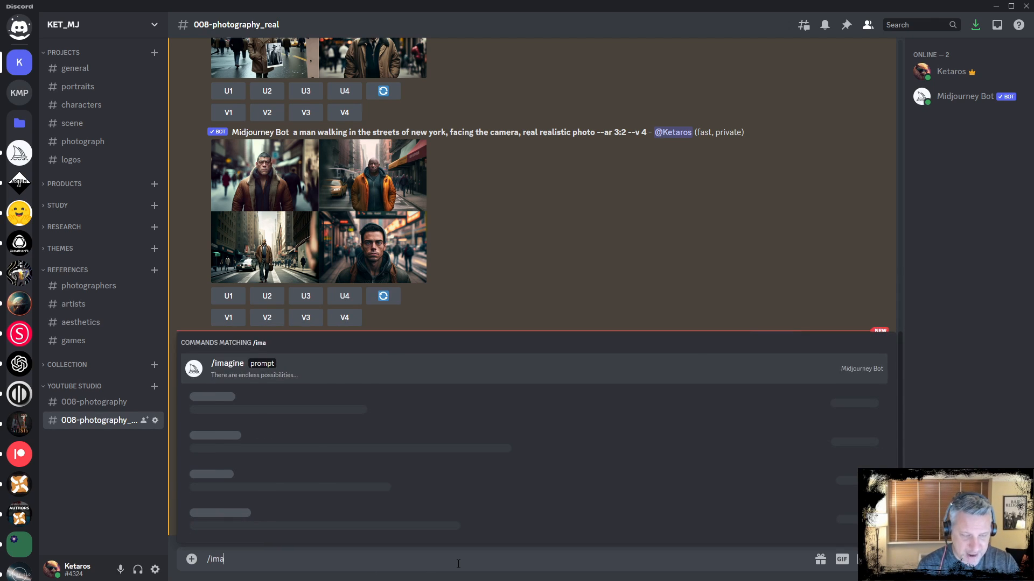
text(gin)
key(Tab)
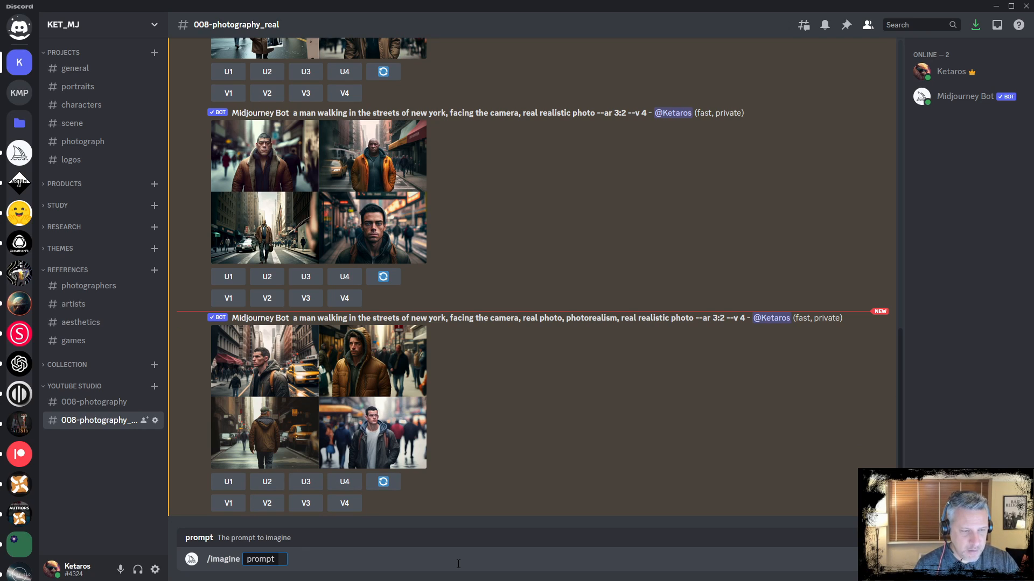
text(a man walking in the streets of new york, facing the camera)
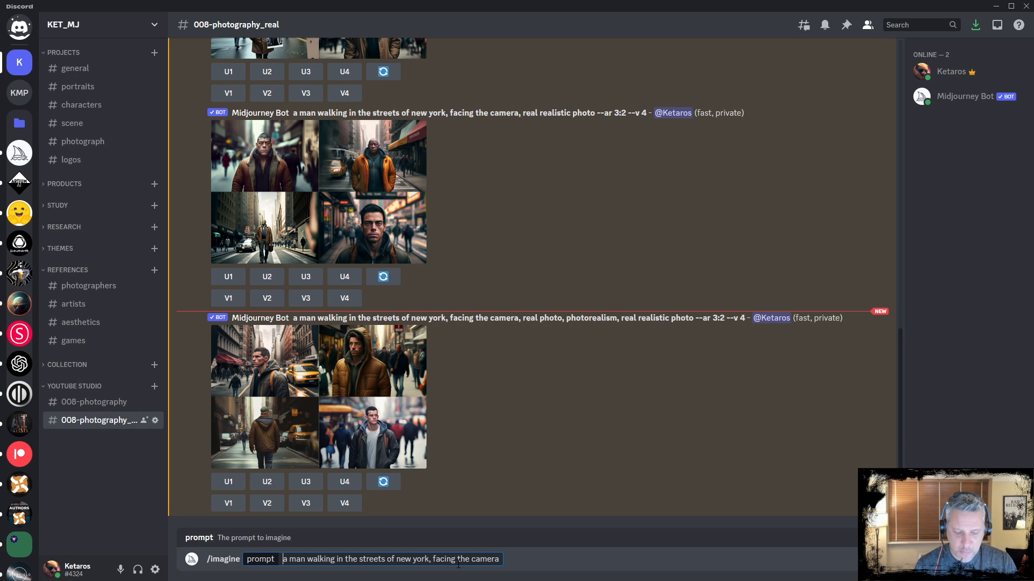
text(photog)
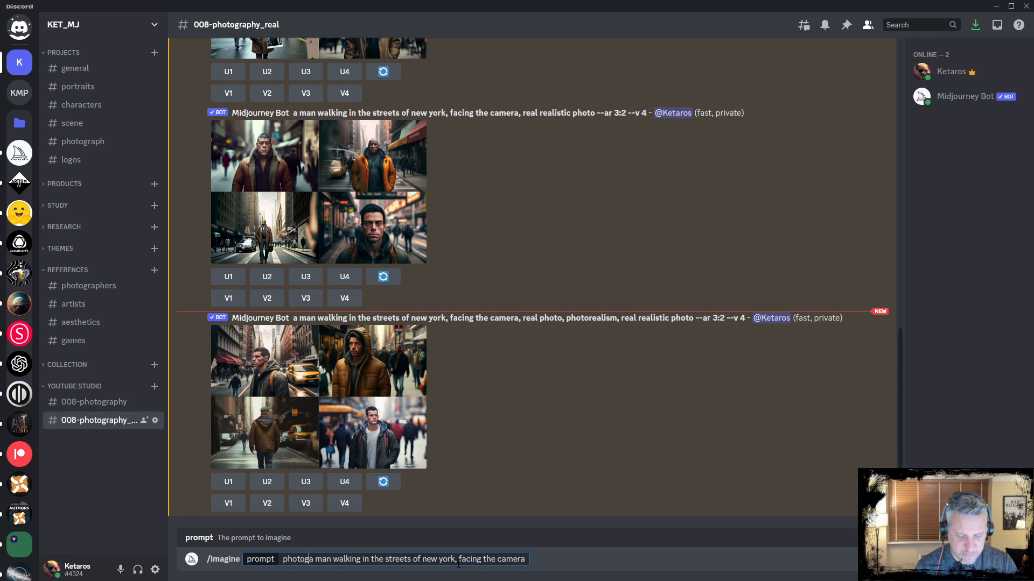
text(raphy,)
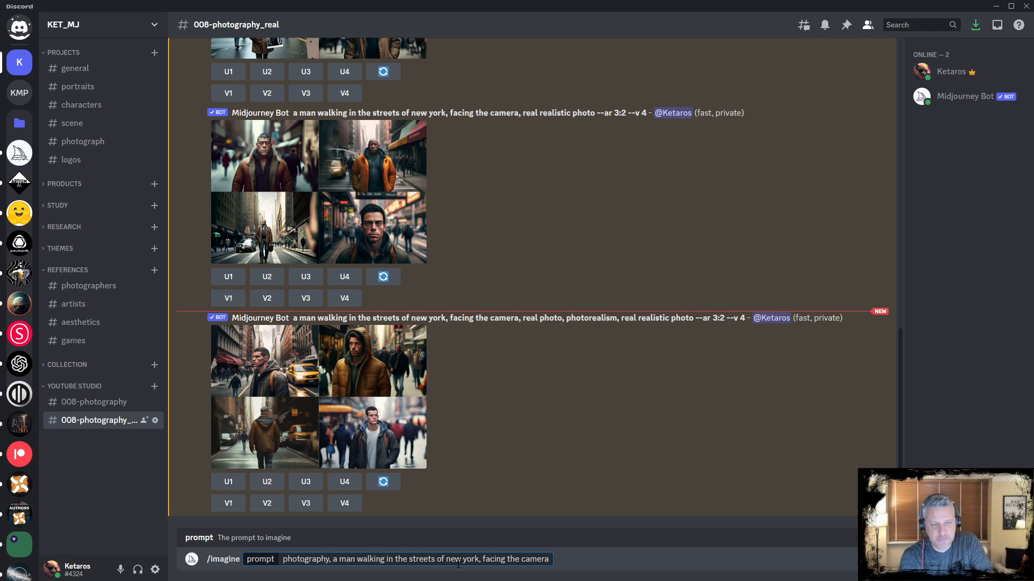
key(Return)
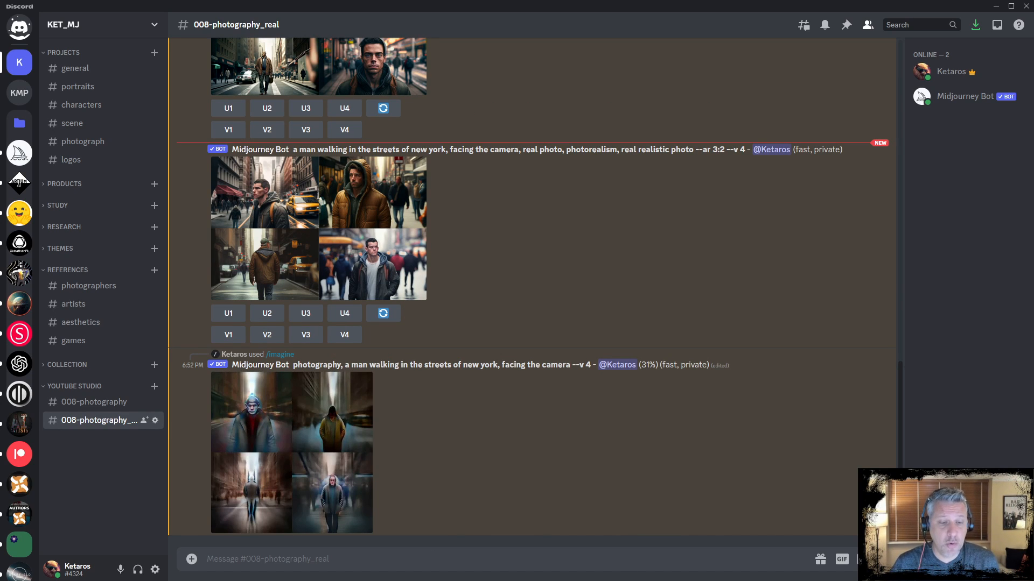
Switch to Notepad, highlight the [medium] placeholder in the prompt template, and minimize the window
key(alt+Tab)
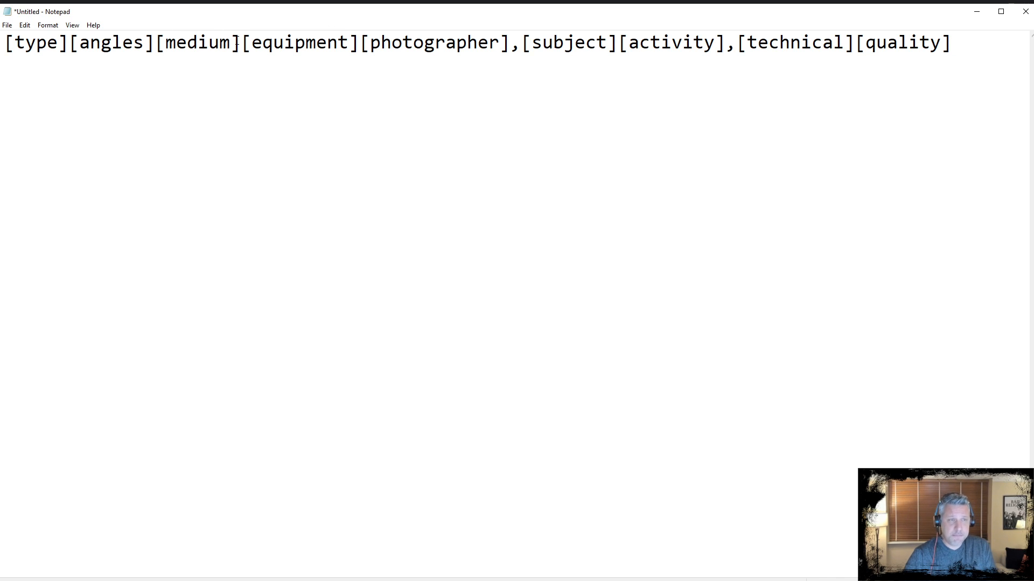
drag(237, 43, 156, 46)
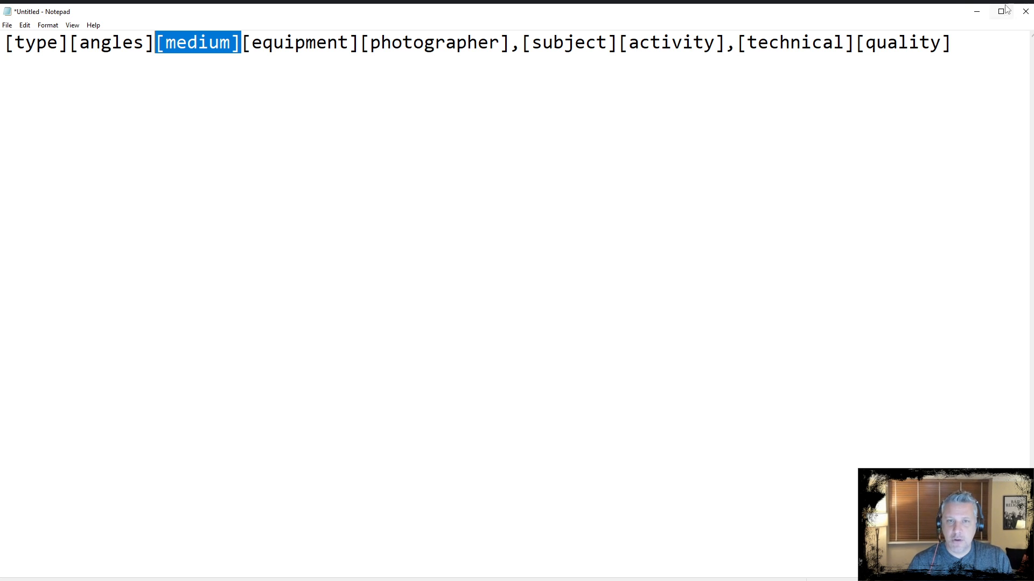
click(976, 12)
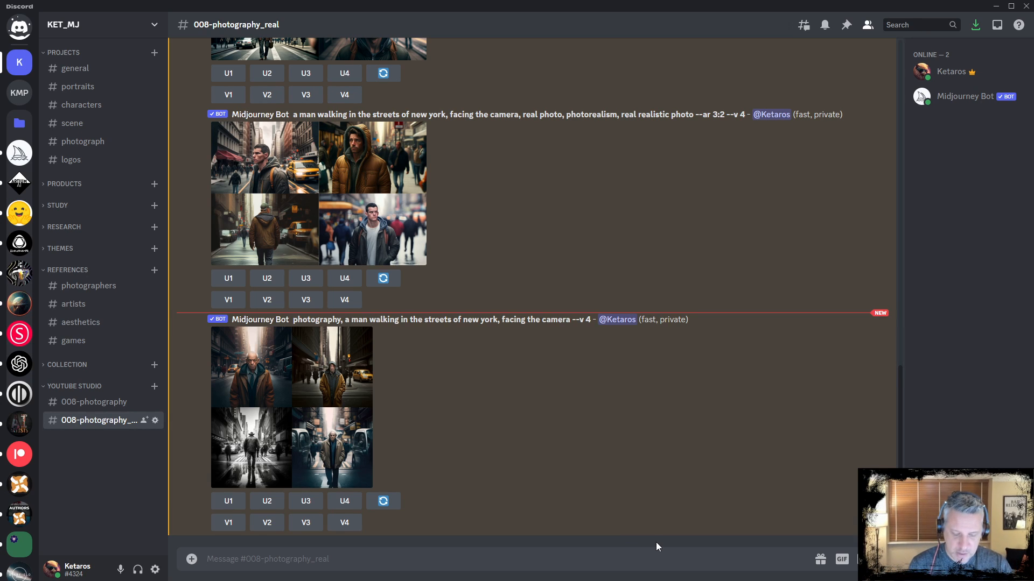
Run /imagine with the prompt 'portrait photography, a man walking in the streets of new york, facing the camera'
text(/imagin)
key(Tab)
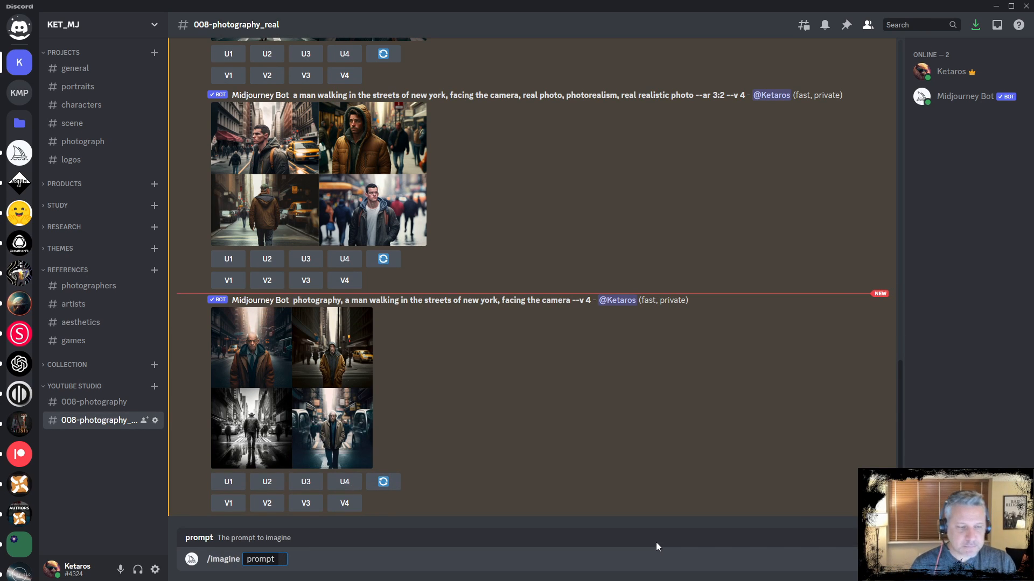
text(a man walking in the streets of new york, facing the camera)
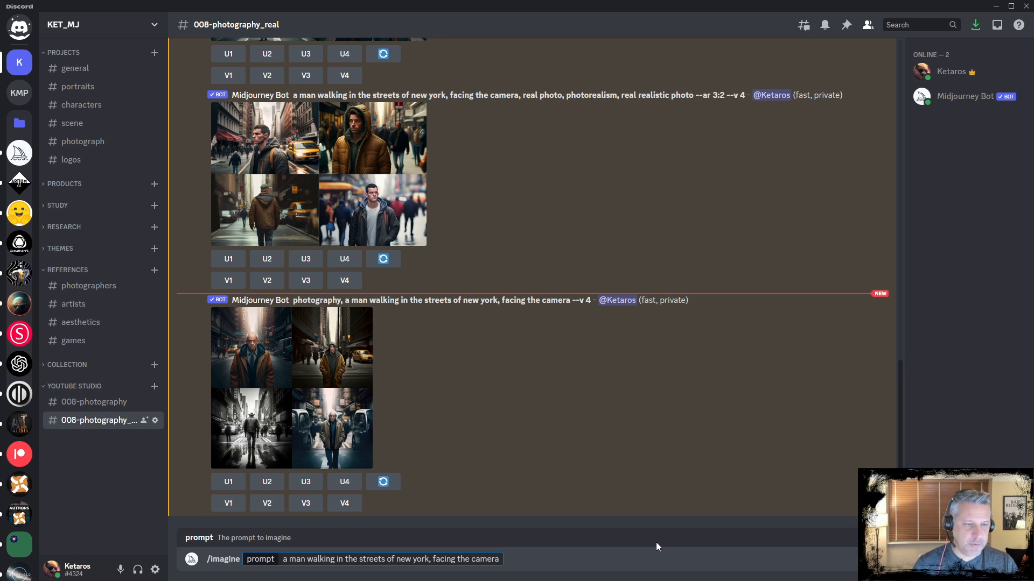
drag(501, 559, 280, 560)
key(BackSpace)
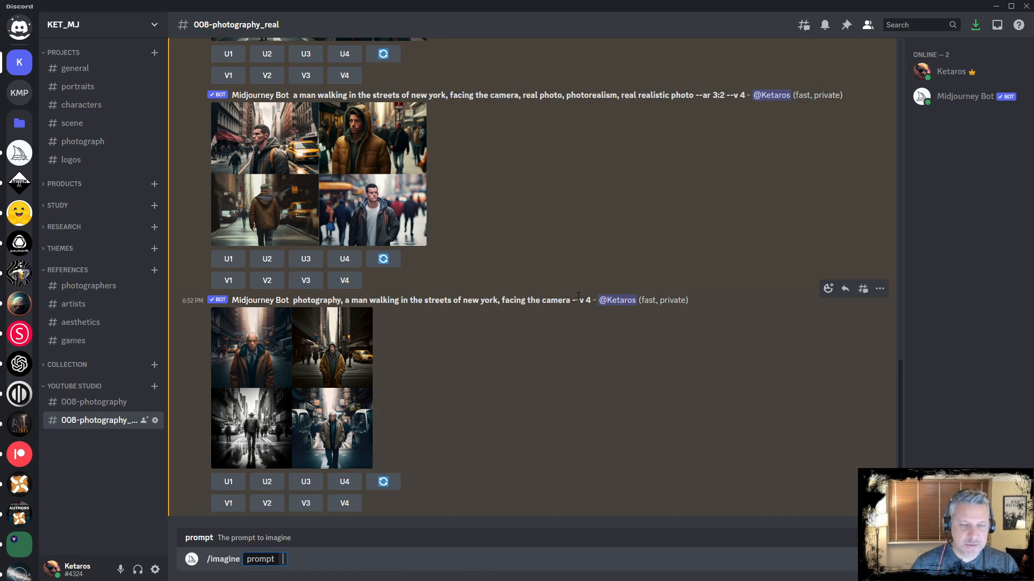
drag(570, 300, 294, 302)
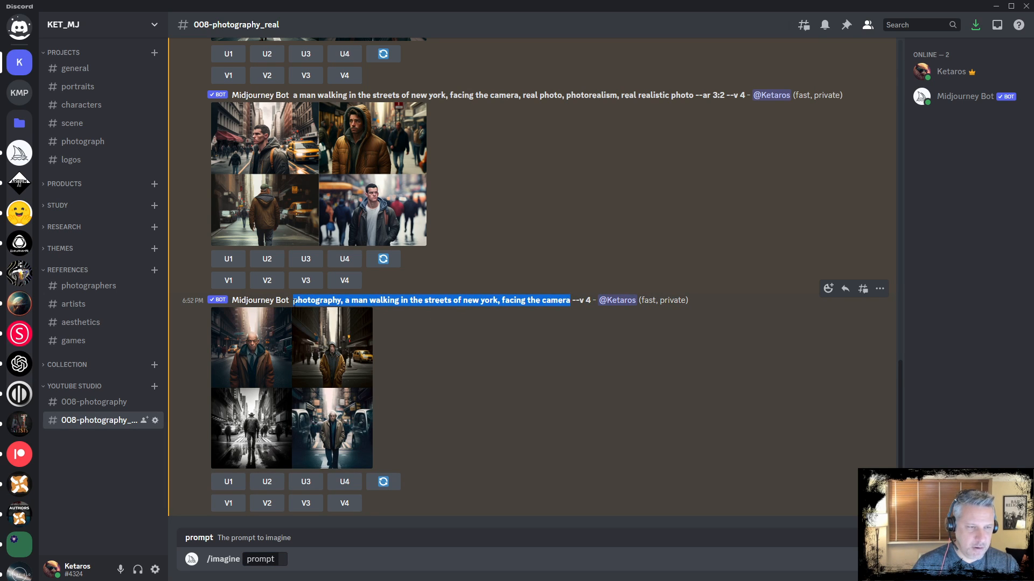
key(ctrl+c)
click(278, 566)
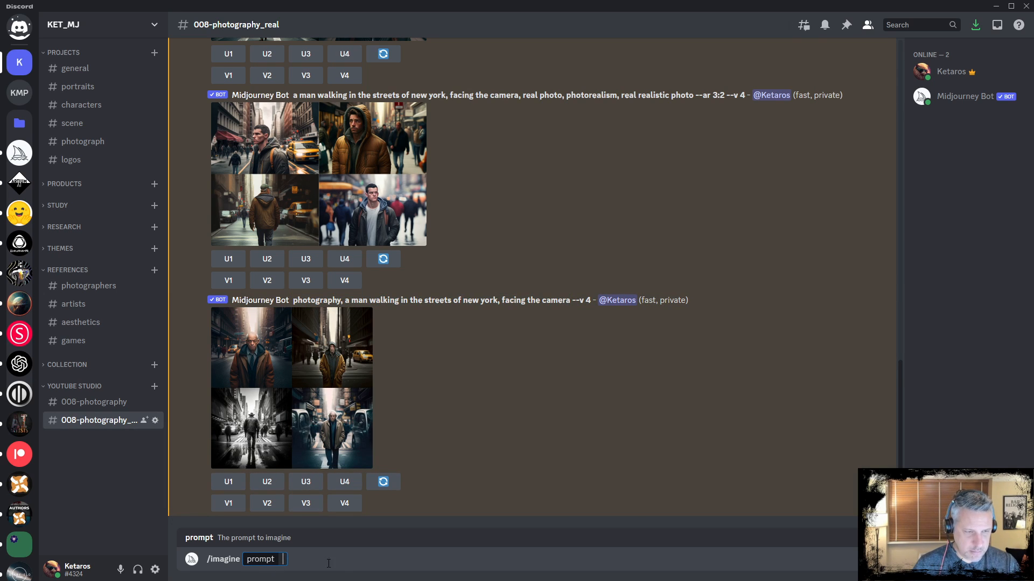
key(ctrl+v)
text(portrait)
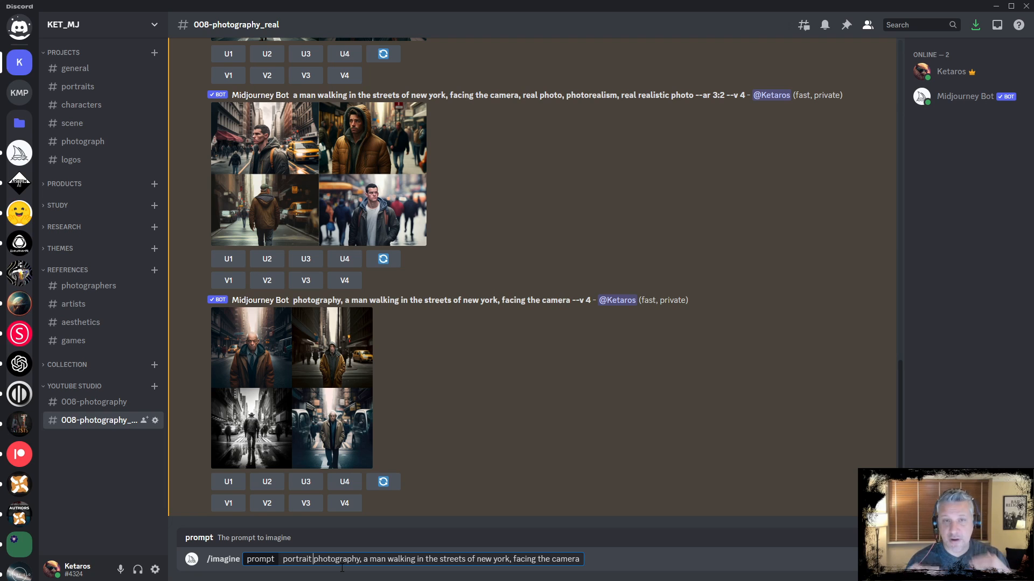
key(Return)
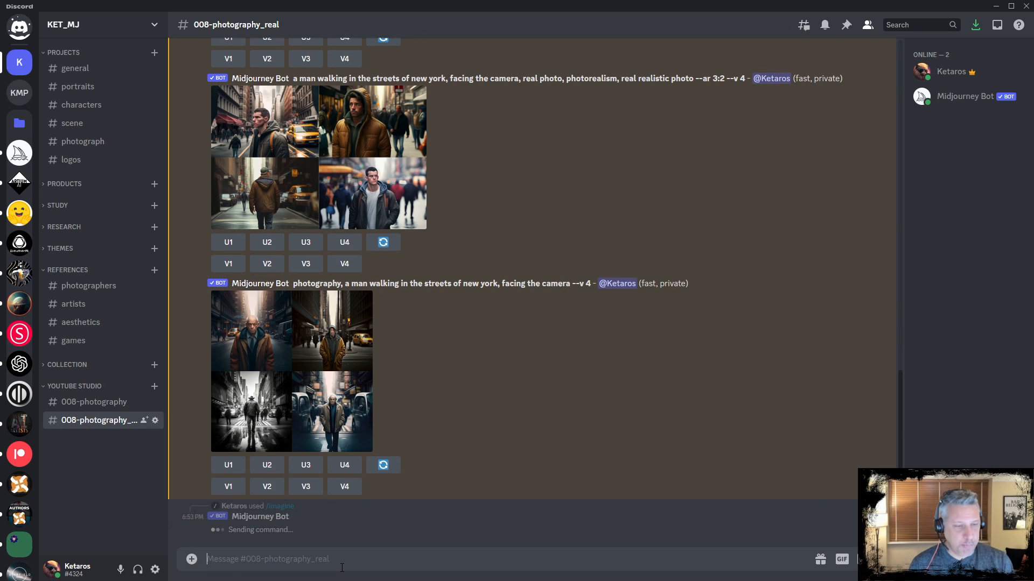
Recall the last prompt, replace 'portrait' with 'full-body' and submit it
key(ctrl+z)
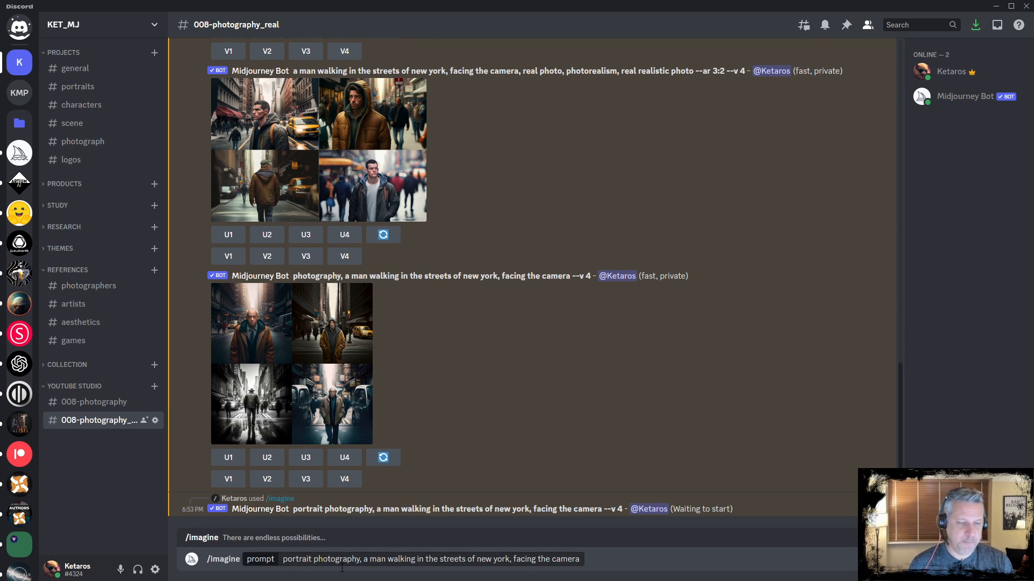
key(Home)
key(shift+Right)
key(shift+Right)
key(shift+Right)
key(shift+Right)
key(shift+Right)
key(shift+Right)
key(shift+Right)
key(shift+Right)
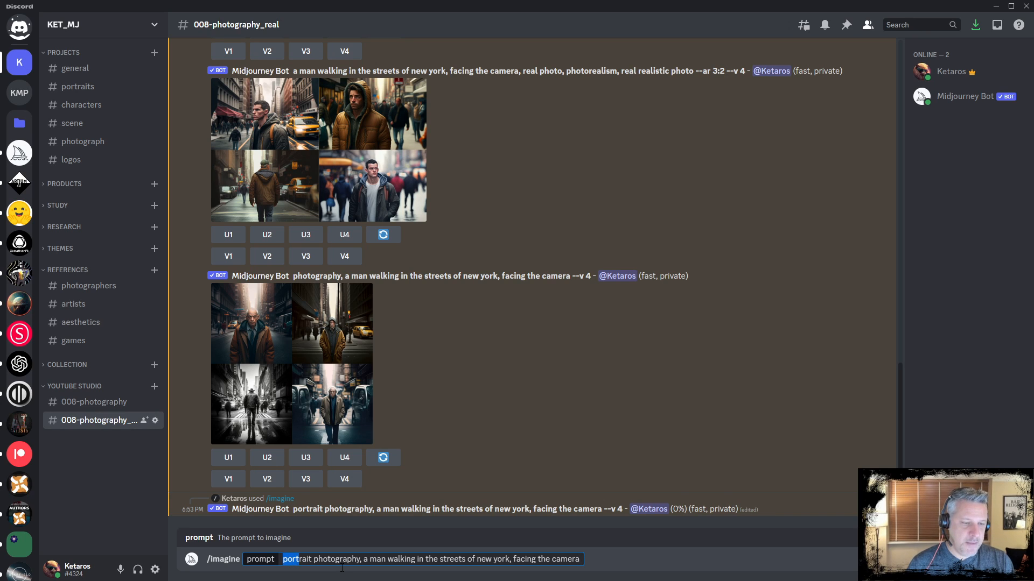
text(full-bod)
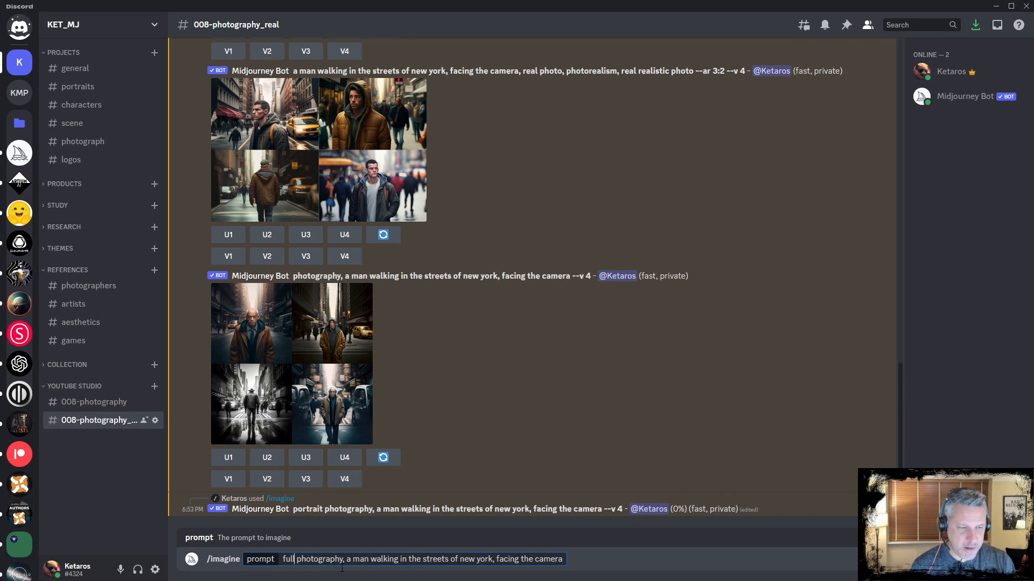
text(y)
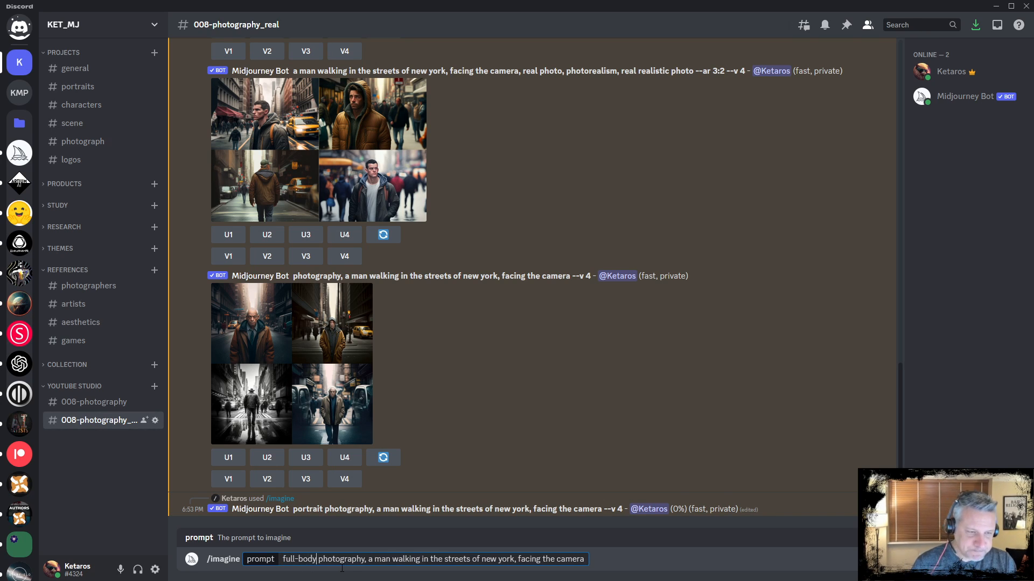
key(Return)
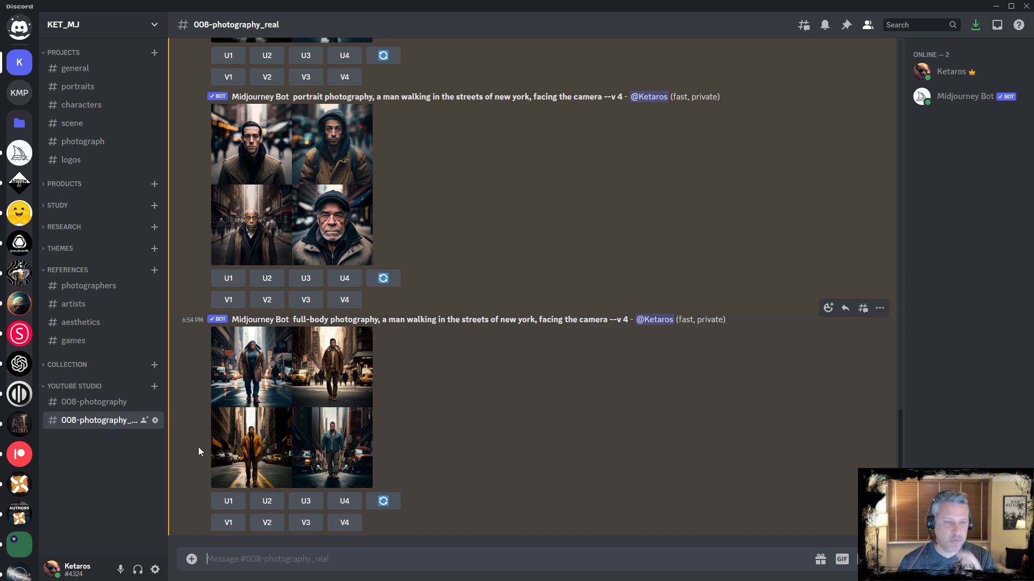
Enlarge the portrait and full-body image grids one after another to compare them
click(346, 188)
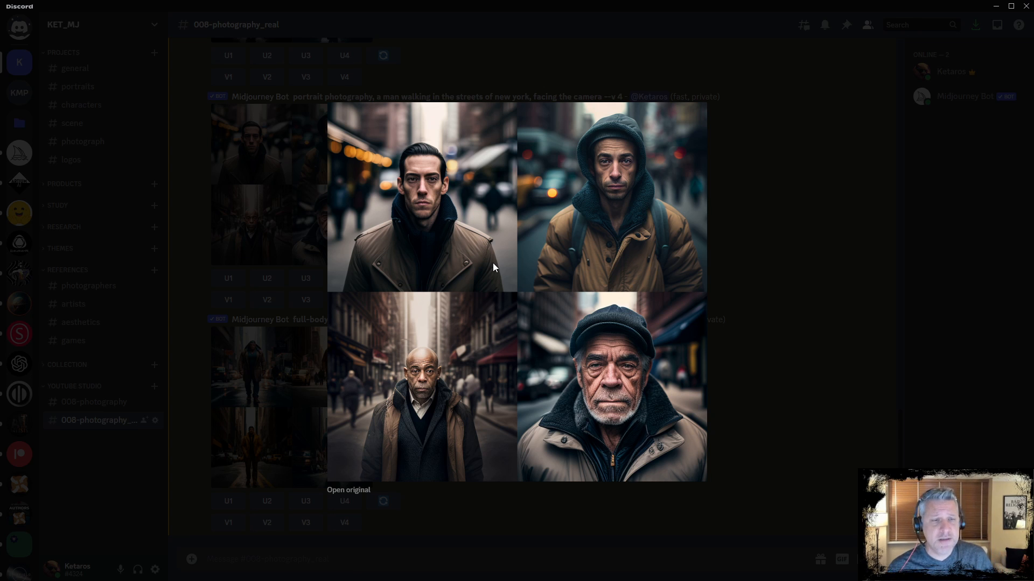
click(794, 322)
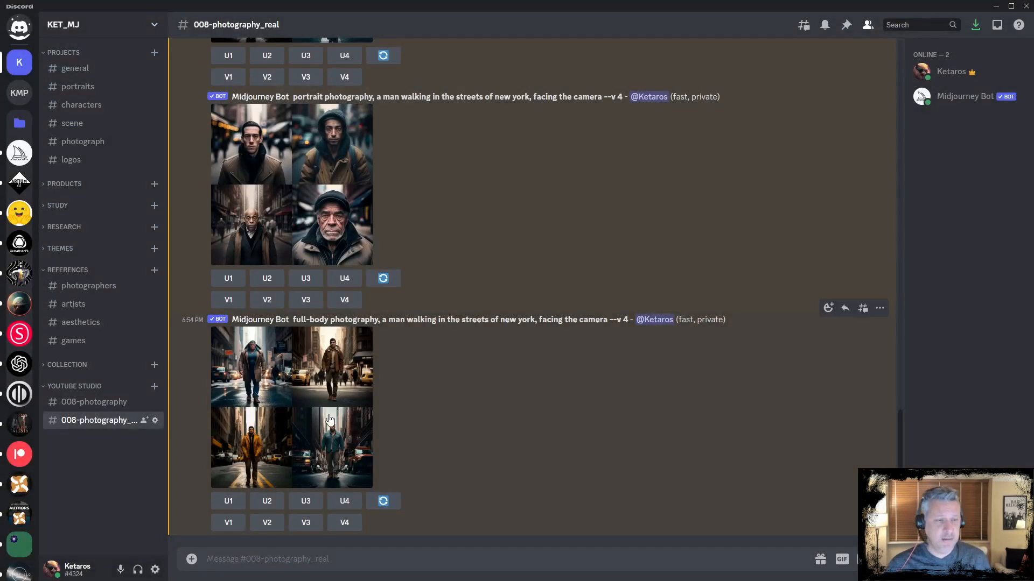
click(325, 396)
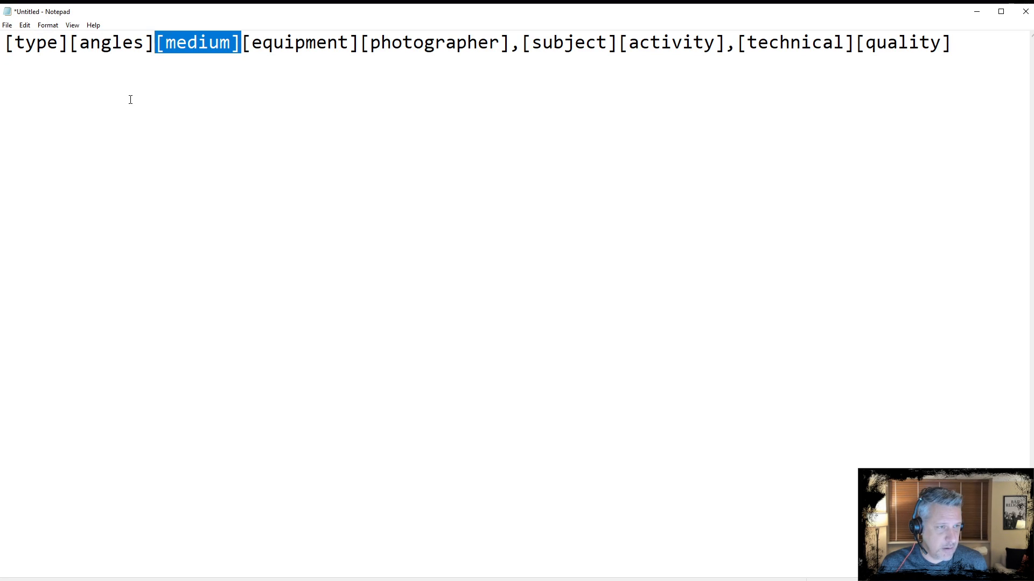
Highlight the [angles] placeholder in the Notepad prompt template, minimize the window and close the enlarged image
click(149, 50)
drag(153, 46, 78, 36)
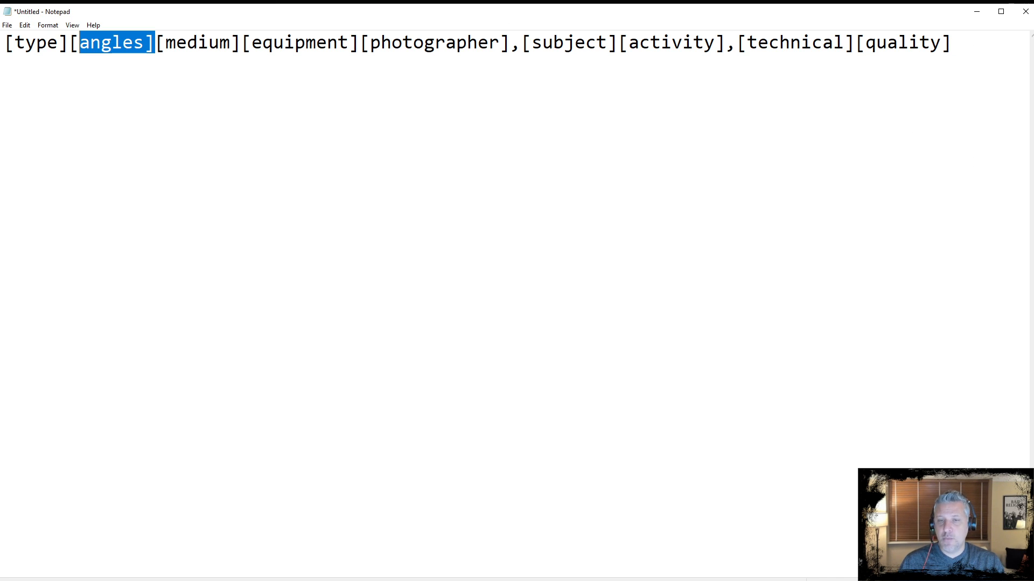
click(976, 12)
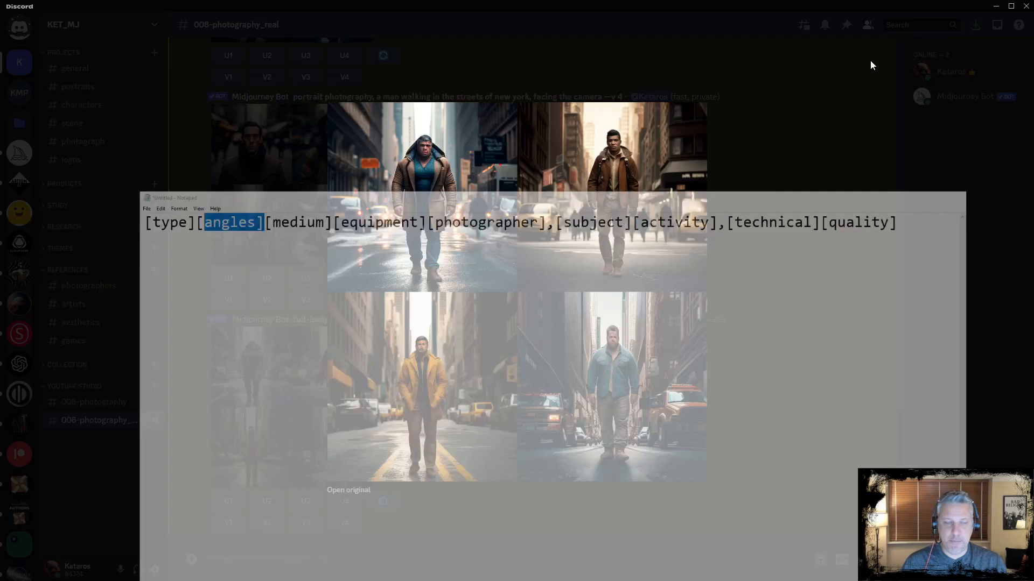
click(482, 502)
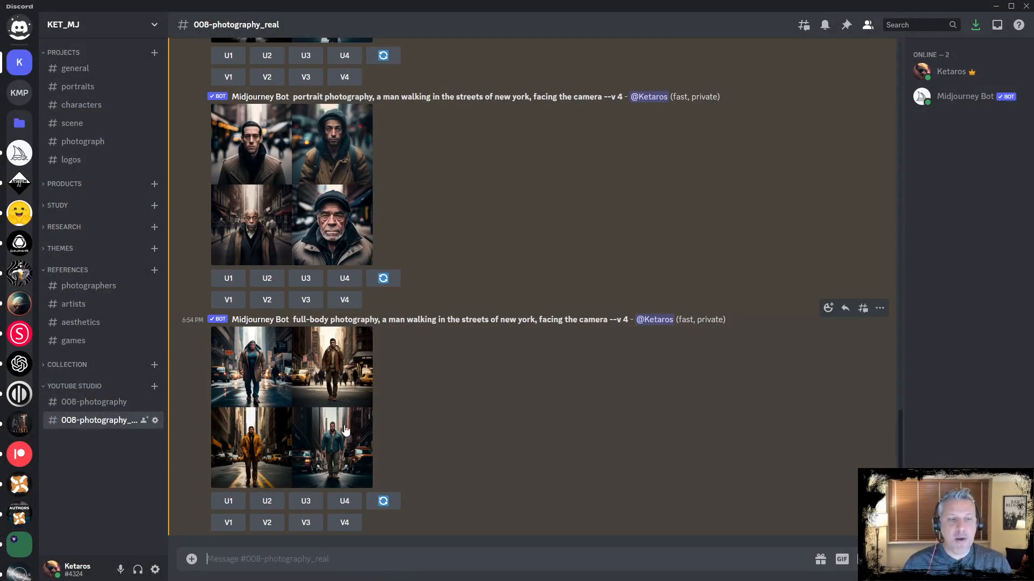
Start /imagine, paste the portrait prompt, prefix it with 'black & white ' and submit it
drag(293, 321, 535, 321)
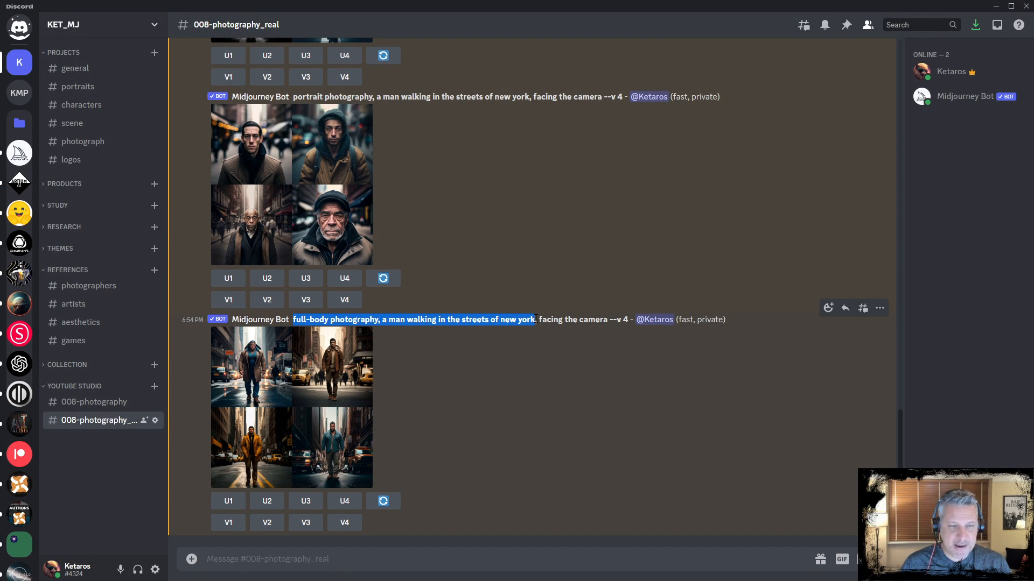
drag(294, 97, 602, 97)
key(ctrl+c)
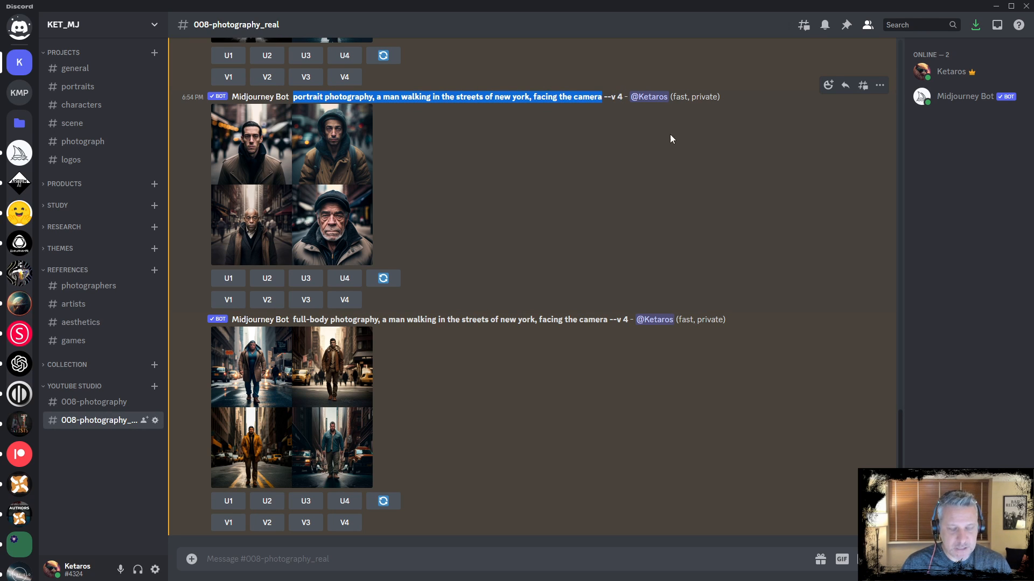
click(611, 566)
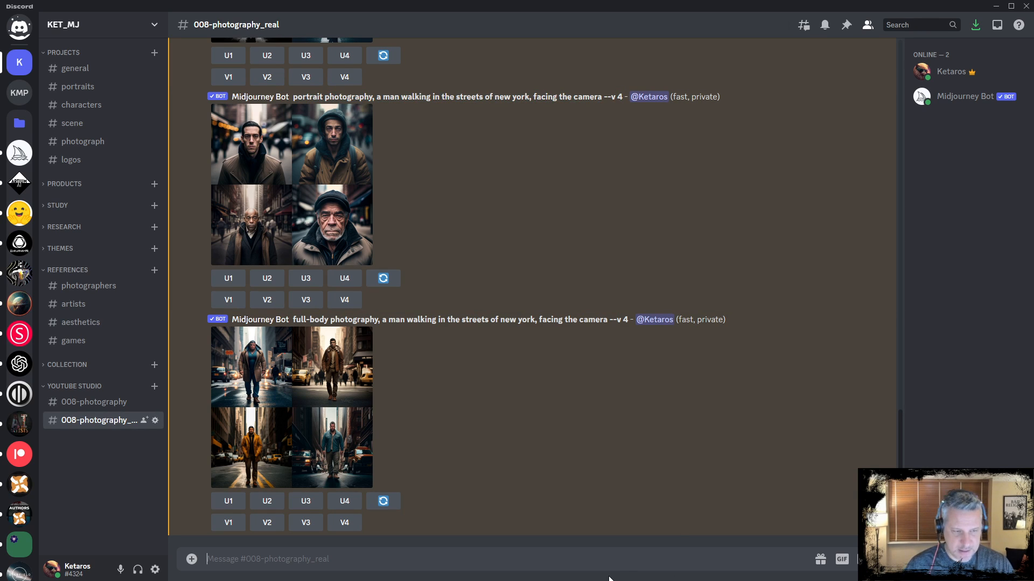
text(/imagine)
key(Tab)
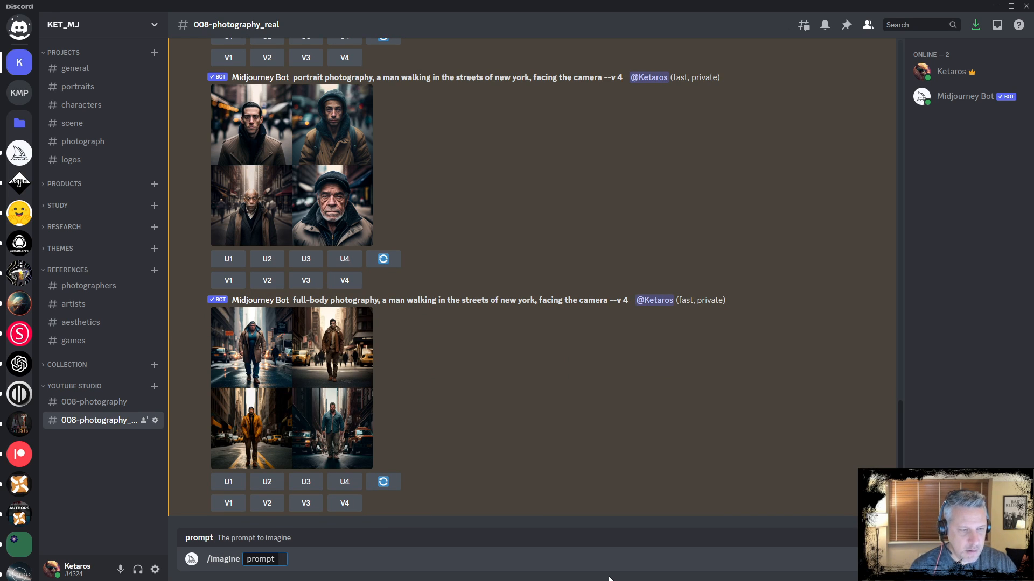
key(ctrl+v)
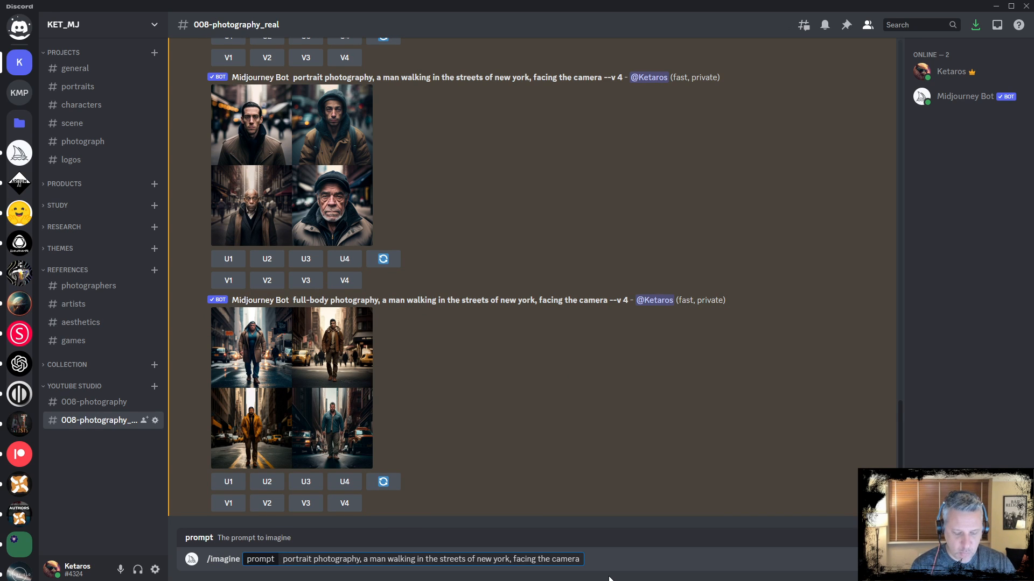
key(Home)
text(black & whi)
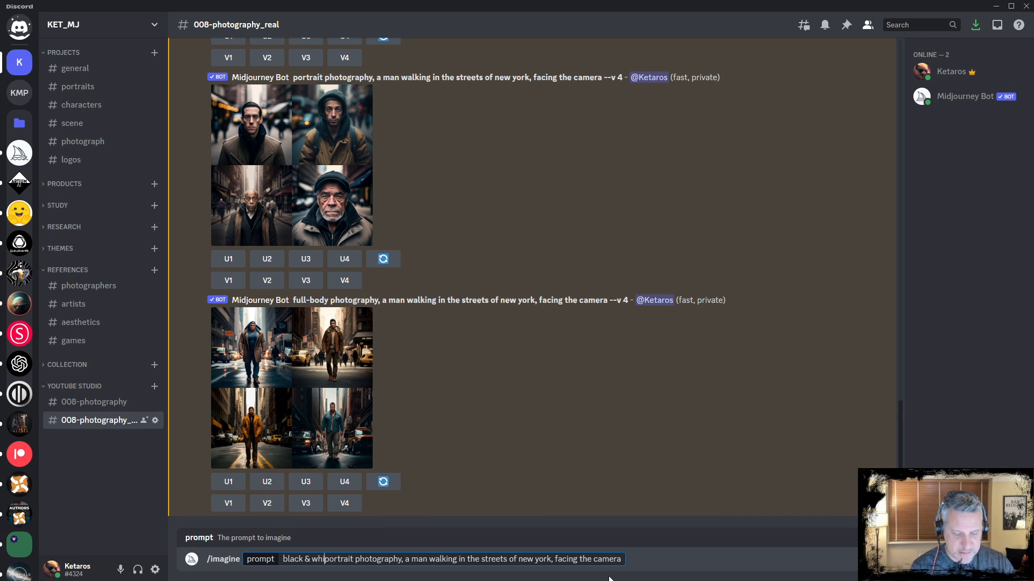
text(te)
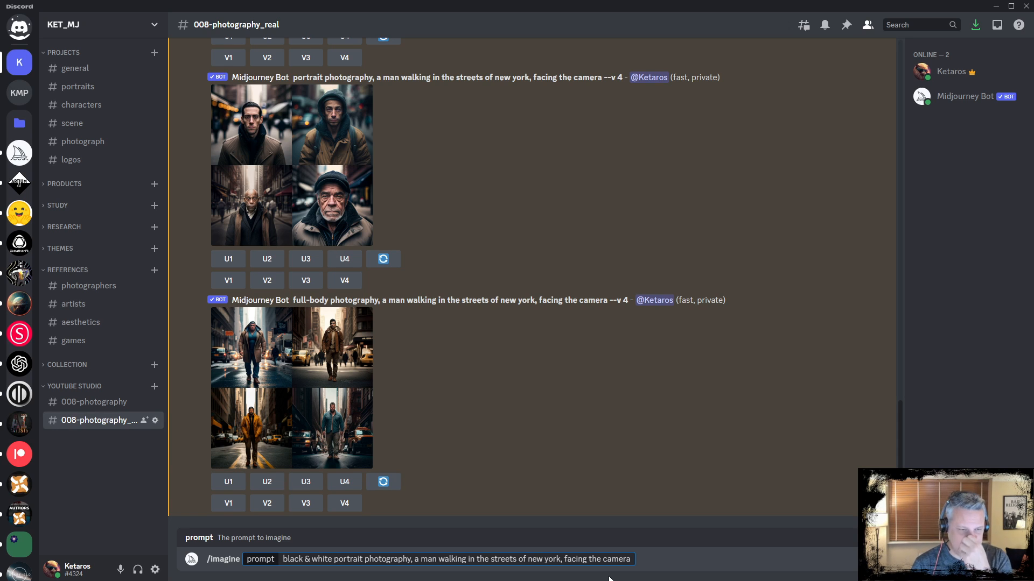
key(Return)
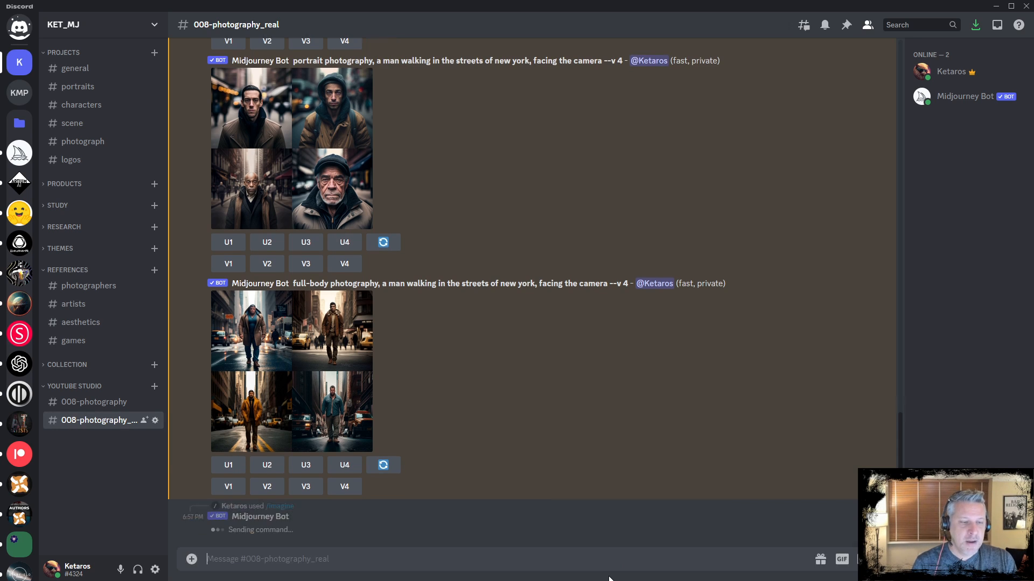
Recall the last prompt, replace 'black & white' with '1940s' and submit it
key(ctrl+z)
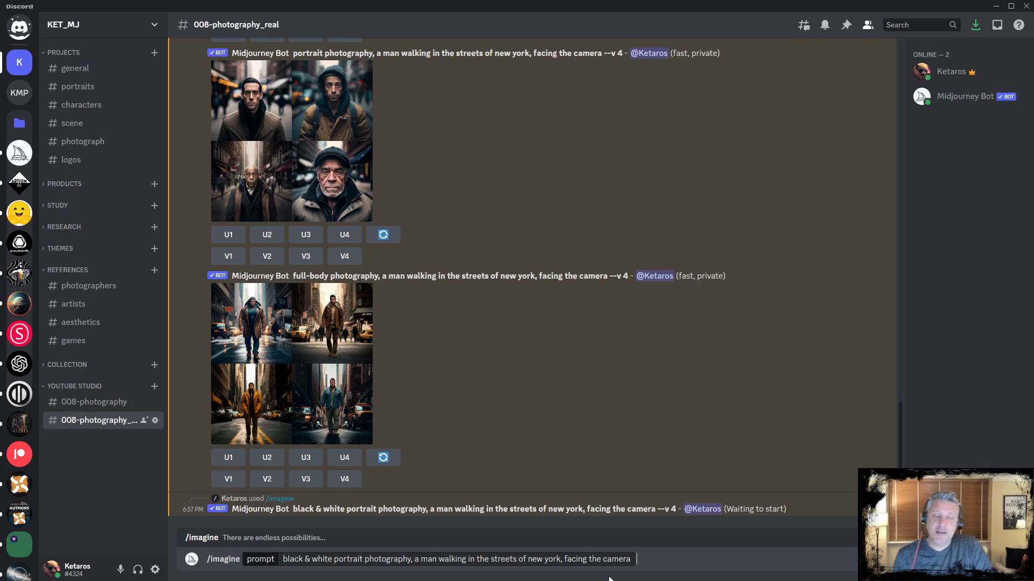
key(BackSpace)
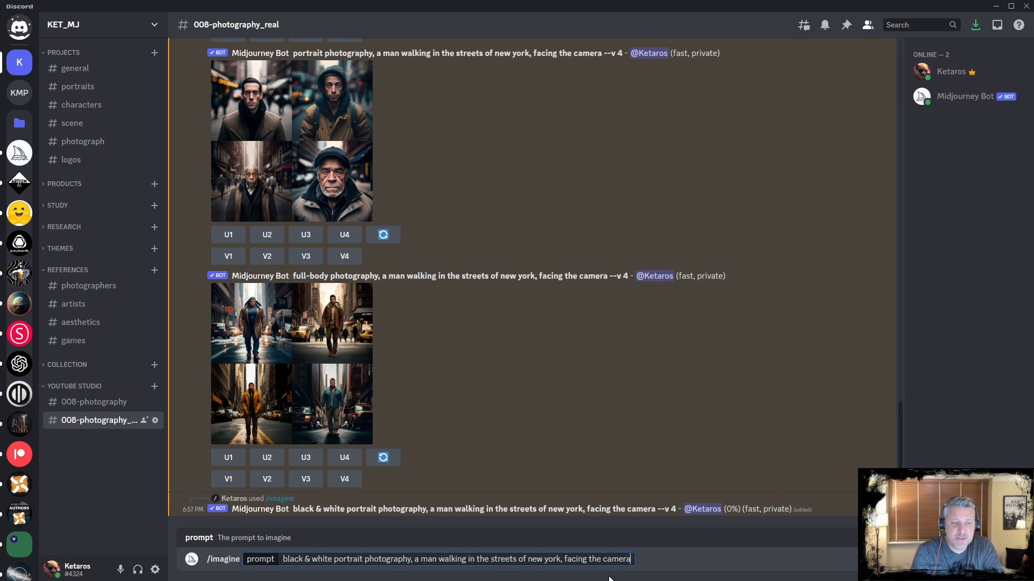
key(ctrl+Left)
key(ctrl+Left)
key(ctrl+Left)
key(Left)
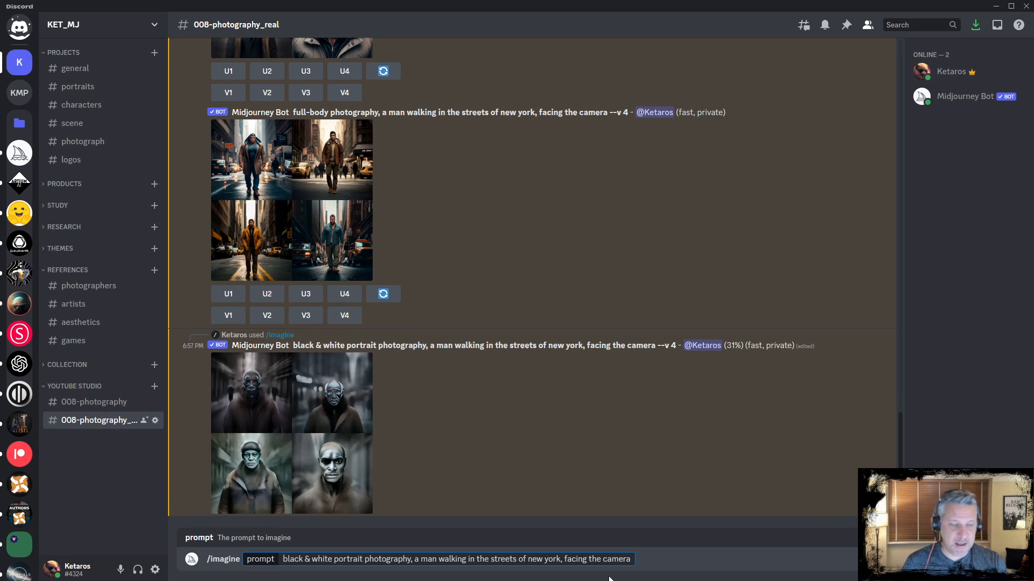
key(shift+Left)
key(shift+Left)
key(shift+Left)
key(shift+Left)
key(shift+Left)
key(shift+Left)
key(shift+Left)
key(shift+Left)
key(shift+Left)
key(shift+Left)
key(shift+Left)
key(shift+Left)
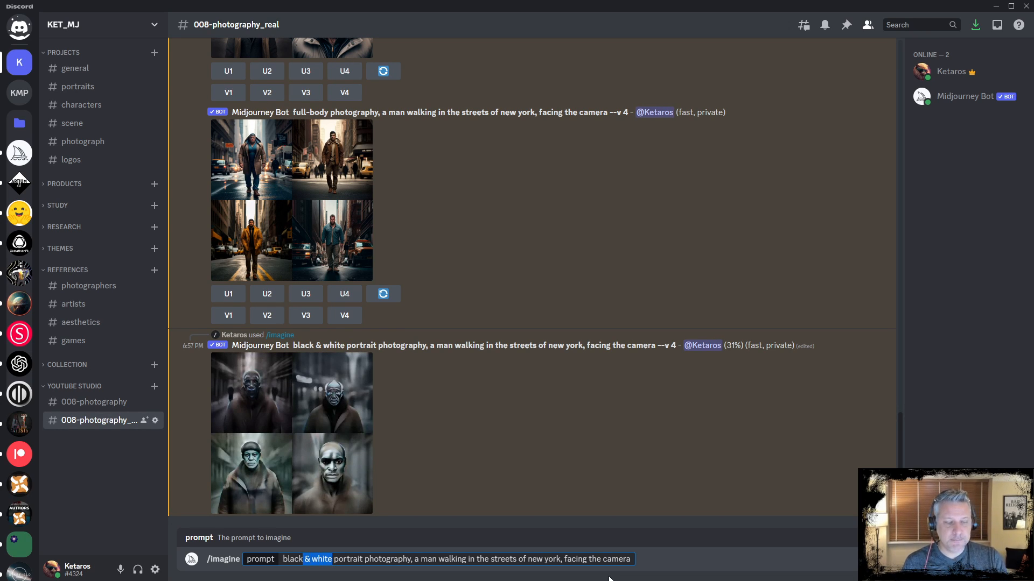
key(shift+Left)
text(19)
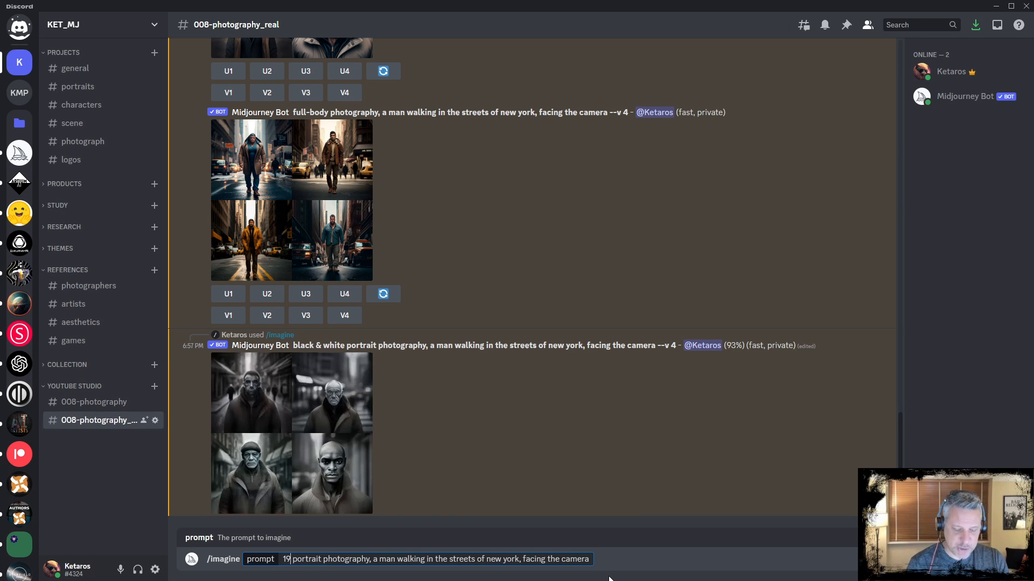
text(40s)
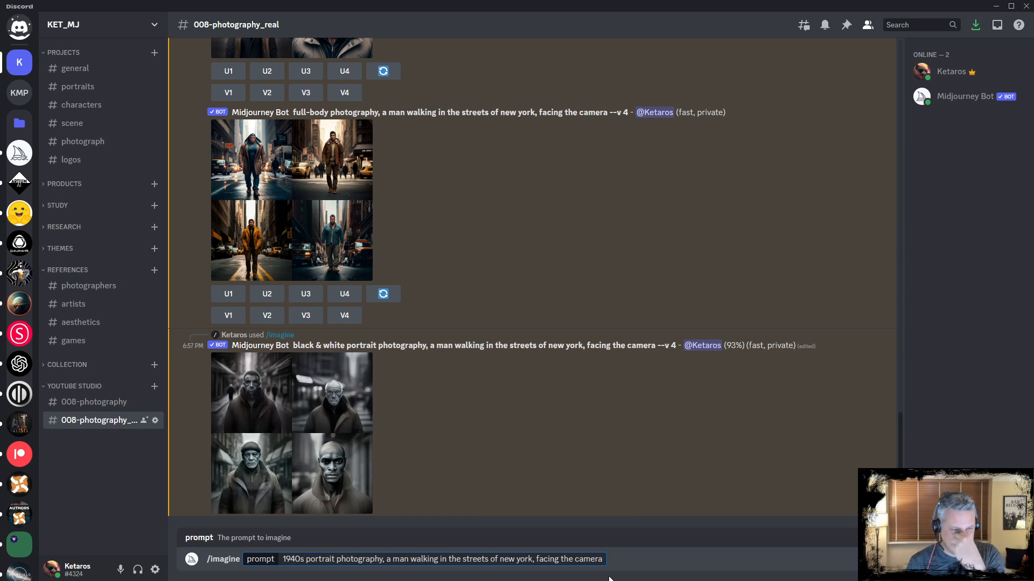
key(Return)
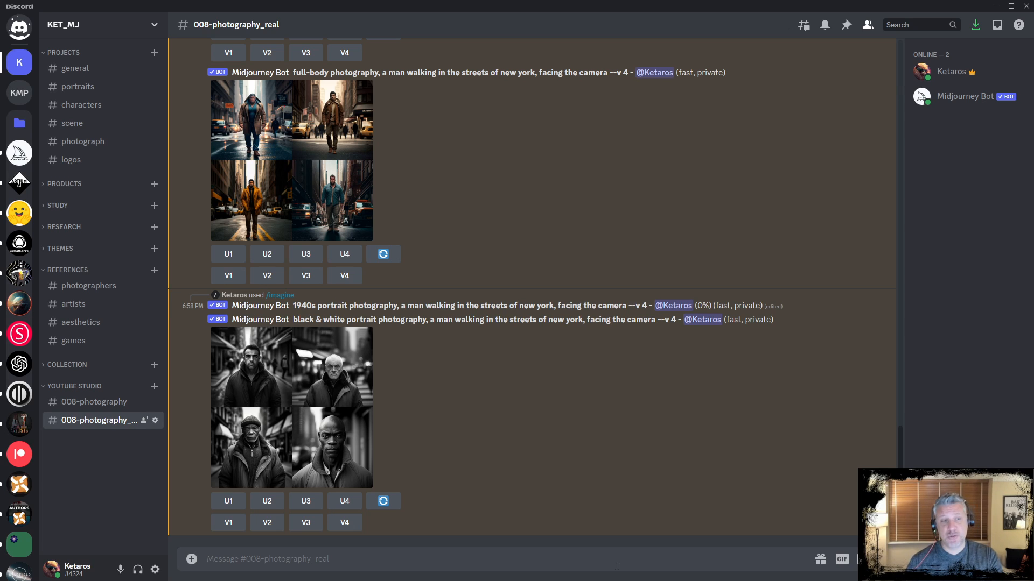
Enlarge the black & white portrait grid to inspect it, then close the preview
click(305, 370)
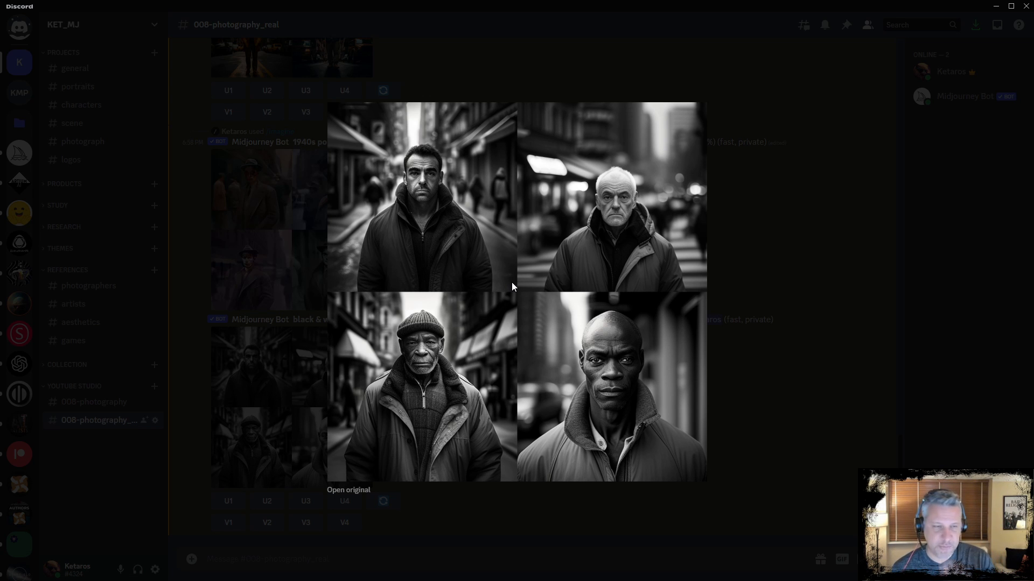
click(292, 320)
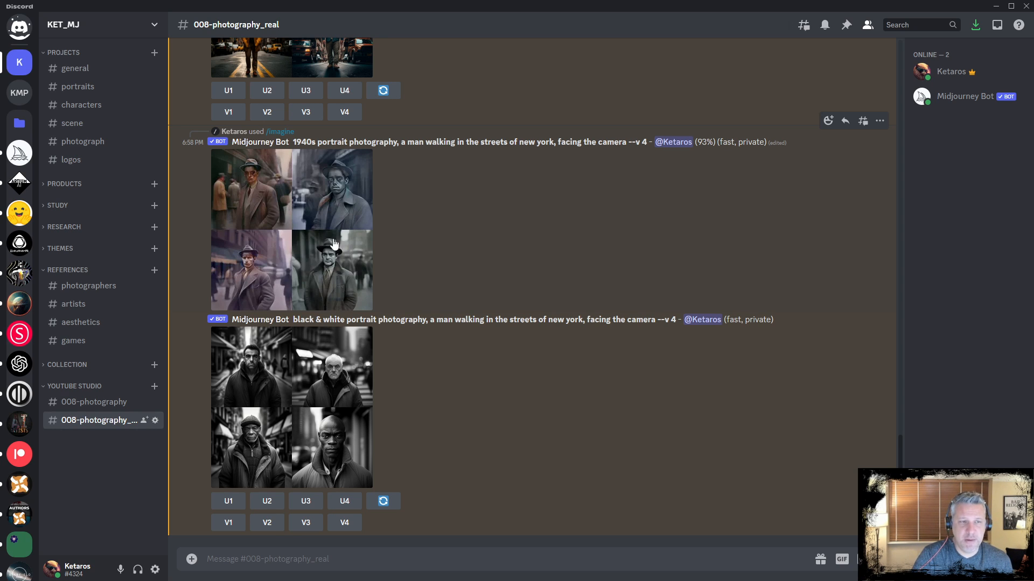
Enlarge the 1940s portrait grid to inspect it, then close the preview
click(310, 387)
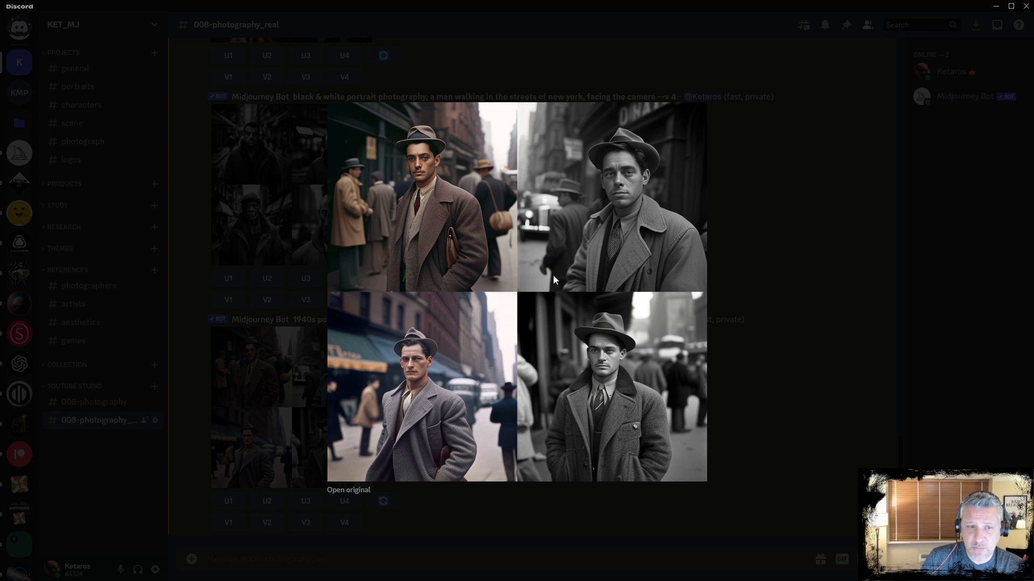
click(742, 267)
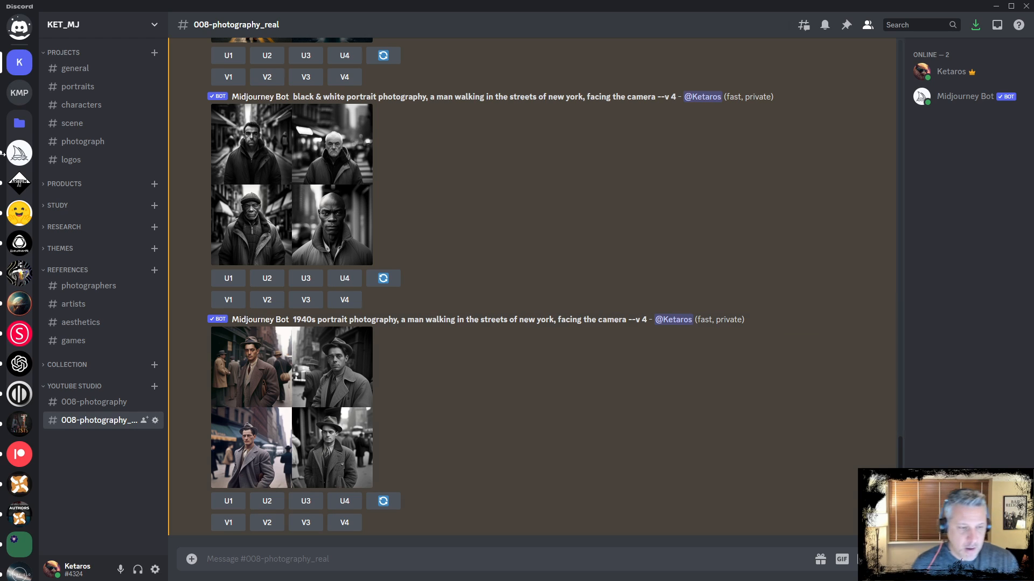
Start /imagine, paste the copied photography prompt and append the aspect ratio --ar 3:2
text(/imagine)
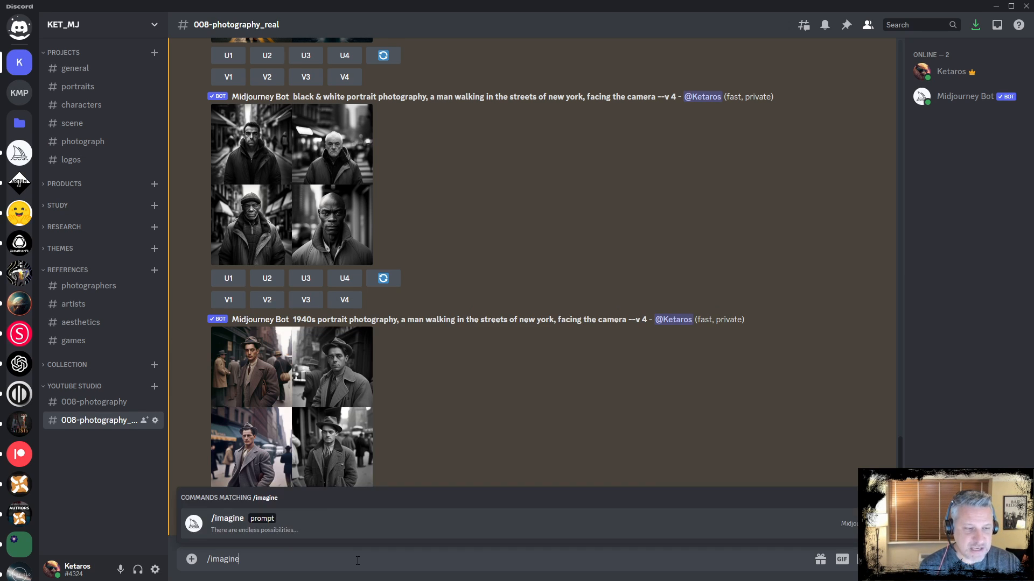
key(Tab)
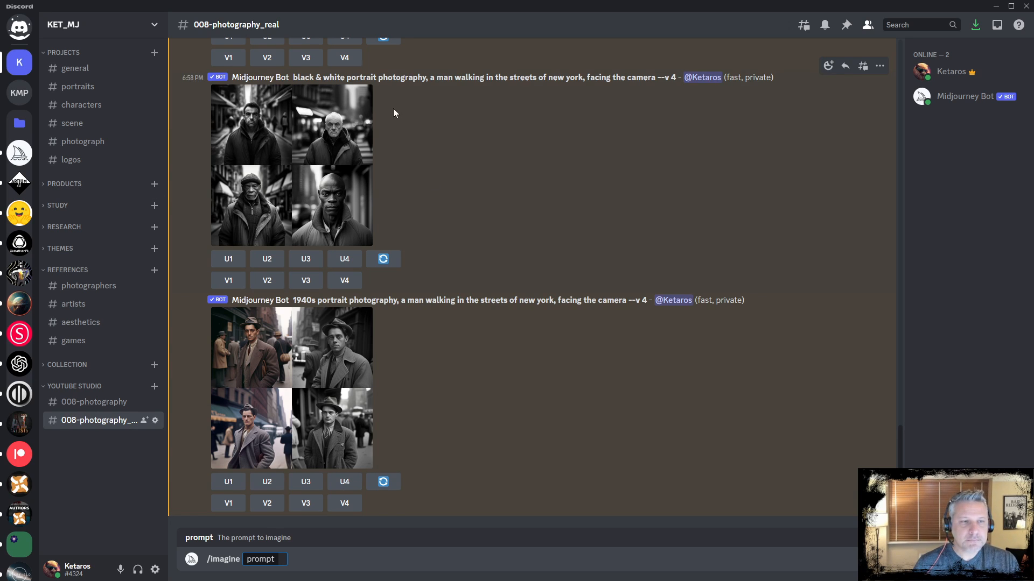
scroll(409, 162, up, 3)
drag(378, 240, 655, 240)
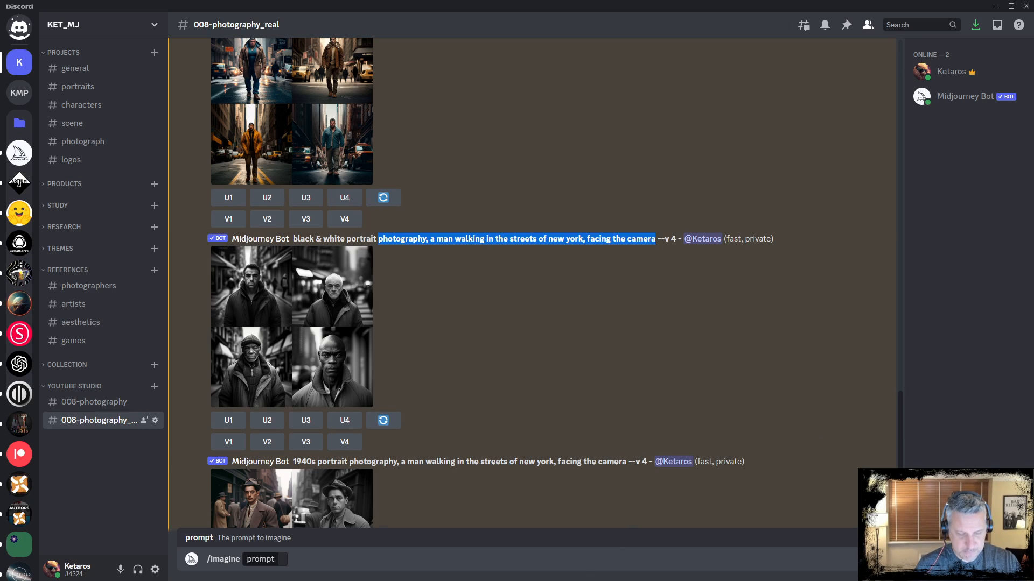
text(photography, a man walking in the streets of new york, facing the camera)
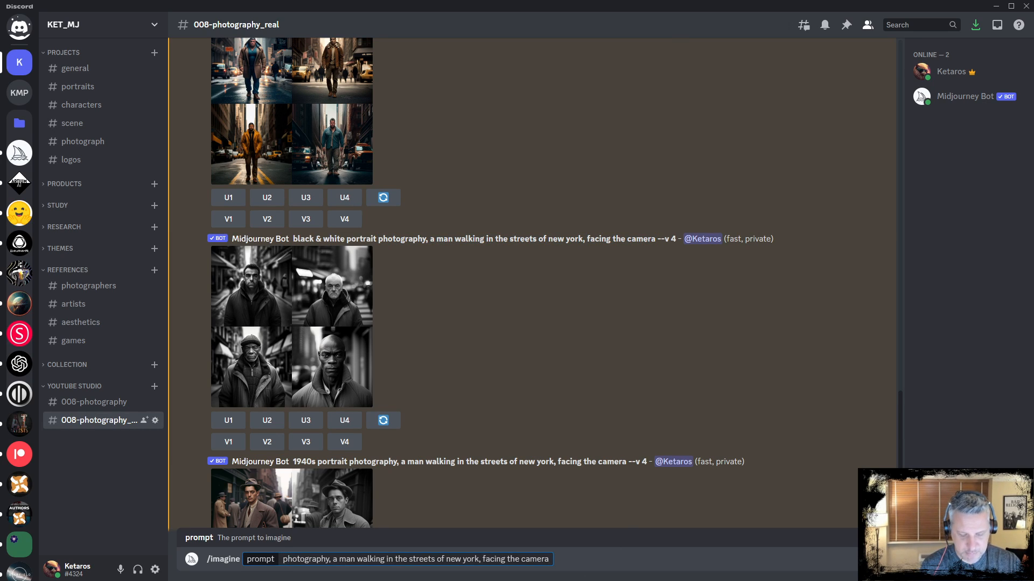
text(--ar)
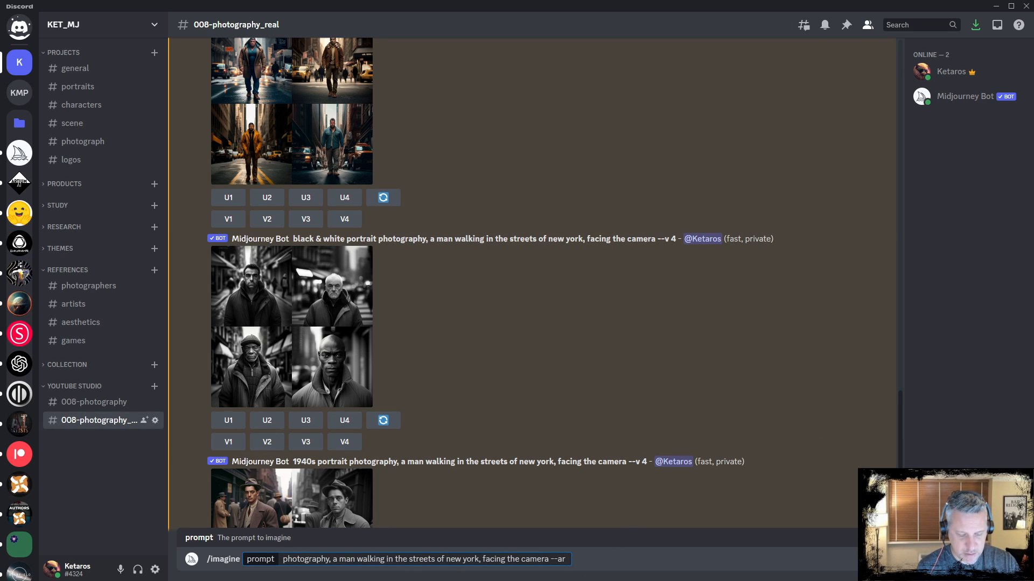
text( 3;2)
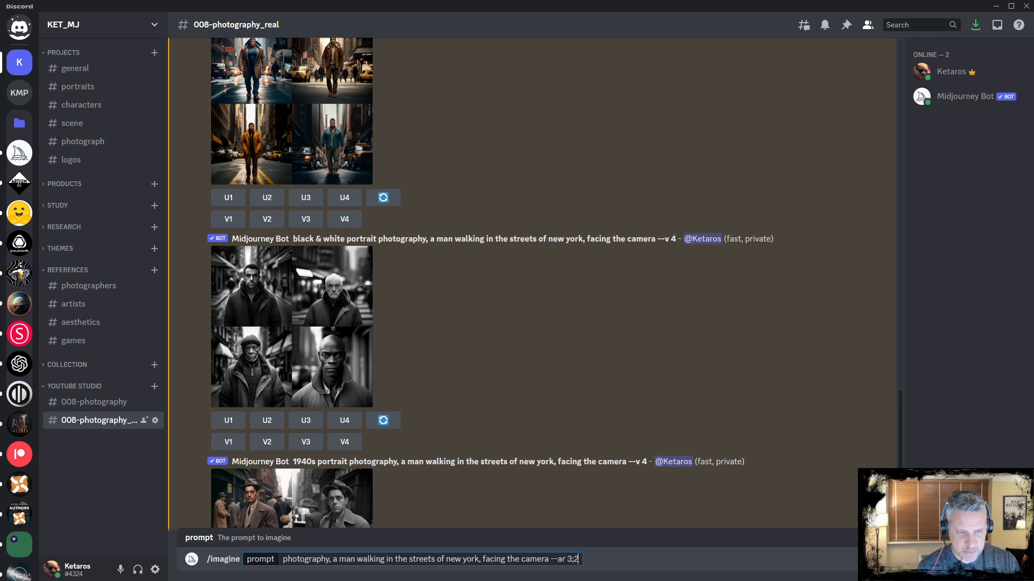
key(BackSpace)
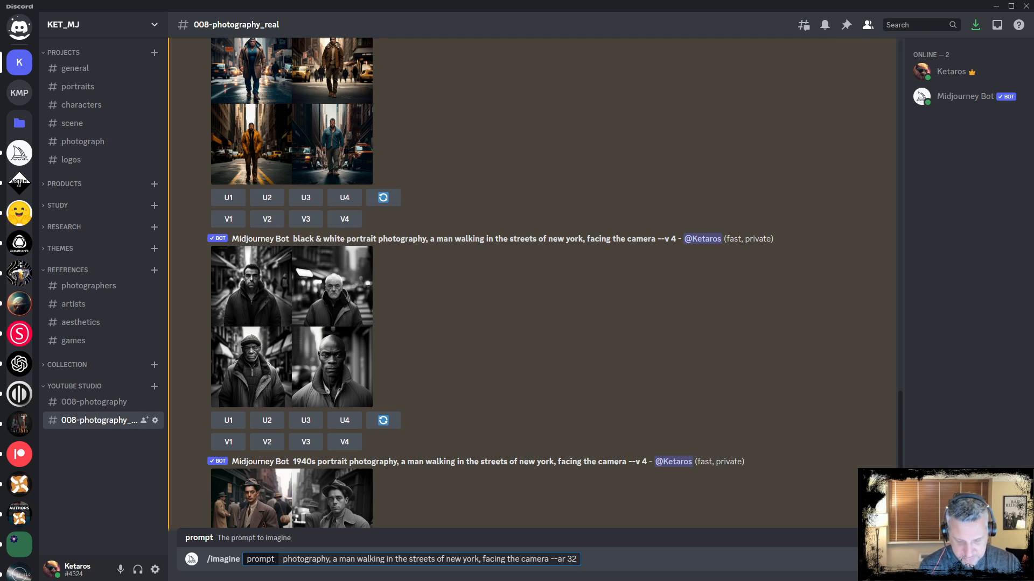
text(:)
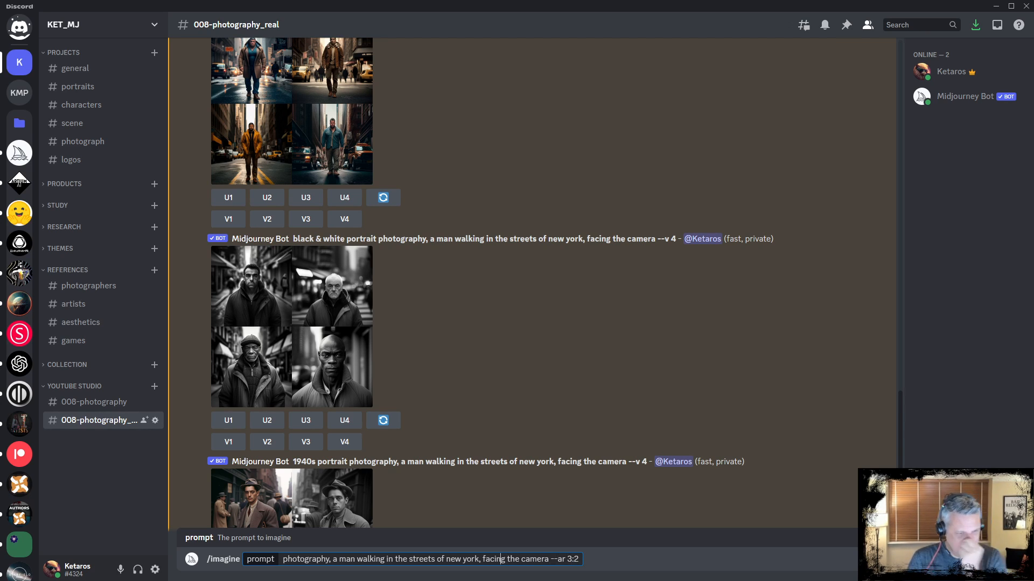
Prefix the prompt with 'daguerreotype ' and submit it
key(Left)
key(Left)
key(Left)
key(Left)
key(Left)
key(Left)
key(Left)
key(Left)
key(Left)
key(Left)
key(Left)
key(Left)
key(Left)
key(Left)
key(Left)
key(Left)
key(Left)
key(Left)
key(Left)
key(Left)
key(Left)
key(Left)
key(Left)
key(Left)
key(Left)
key(Left)
key(Left)
key(Left)
key(Left)
key(Left)
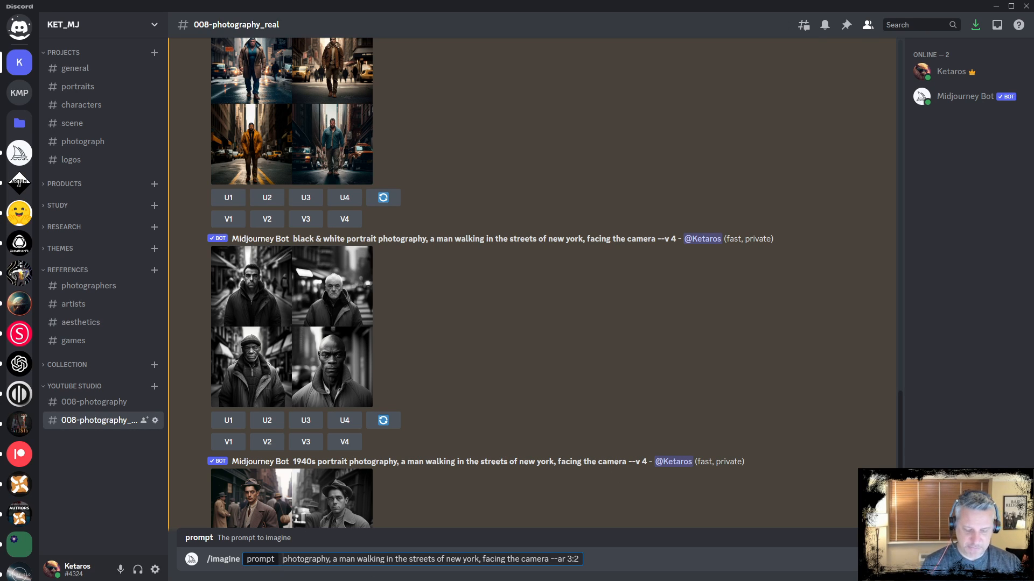
text(daguerreotype)
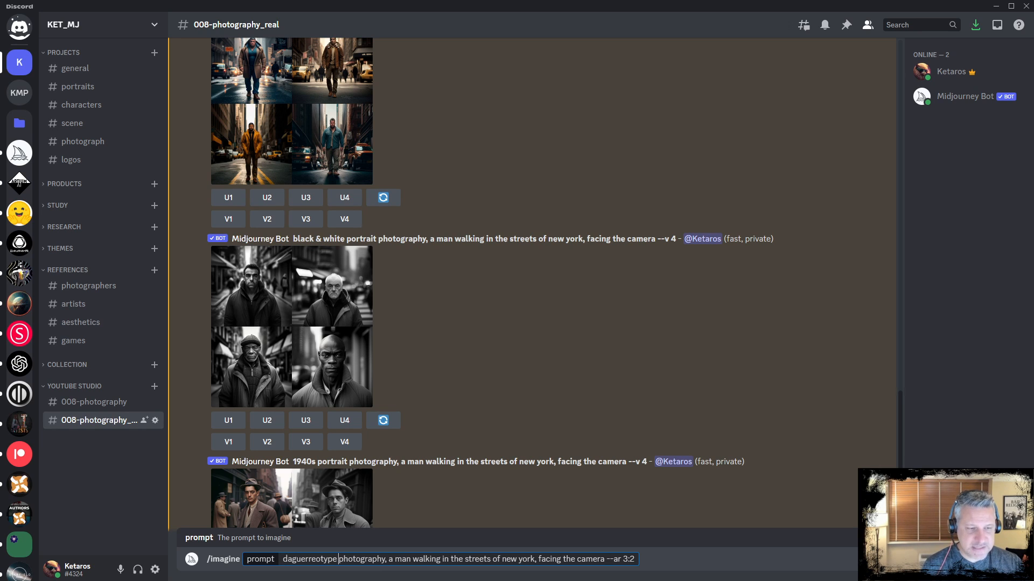
key(Return)
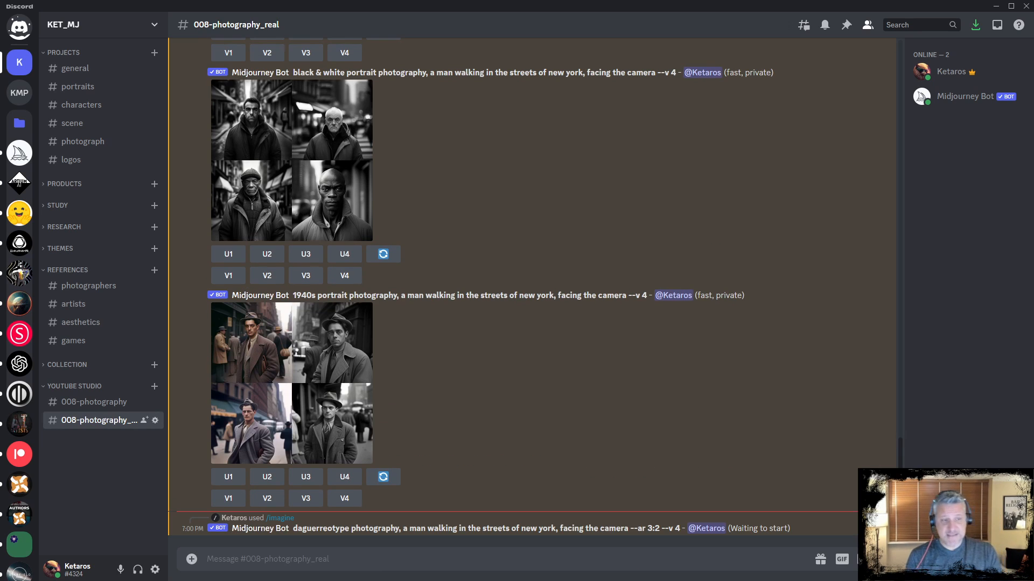
Recall the last prompt, replace 'daguerreotype' with 'ambrotype' and submit it
key(Up)
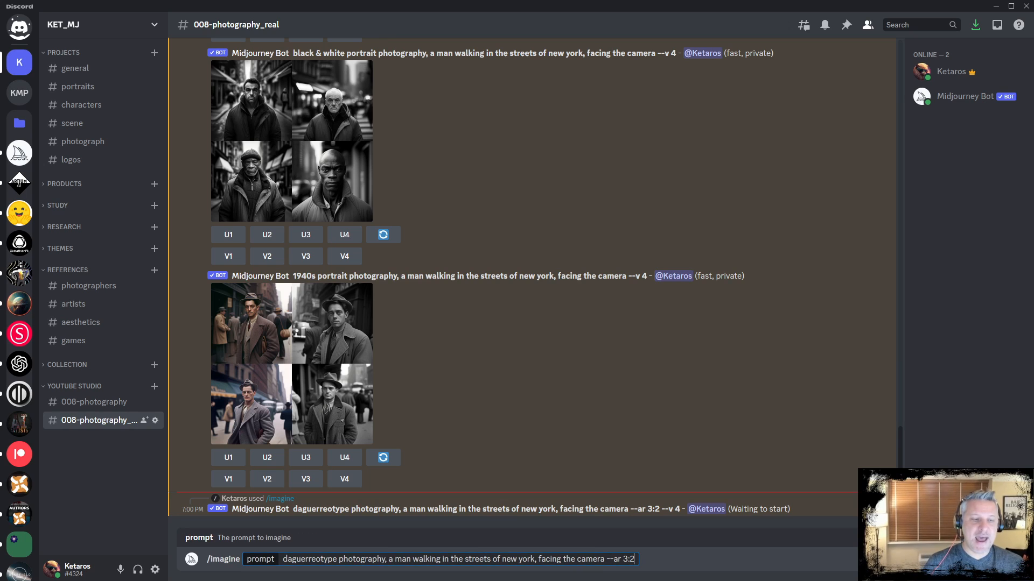
key(shift+Right)
key(shift+Right)
key(shift+Right)
key(shift+Right)
key(shift+Right)
key(shift+Right)
key(shift+Right)
key(shift+Right)
key(shift+Right)
key(shift+Right)
key(shift+Right)
key(shift+Right)
key(shift+Right)
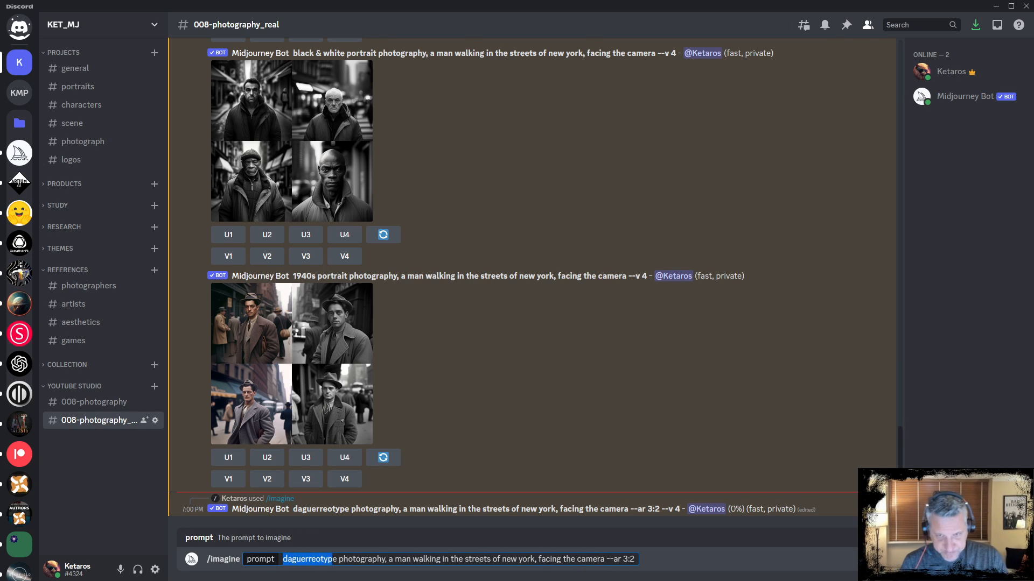
text(ambrotype)
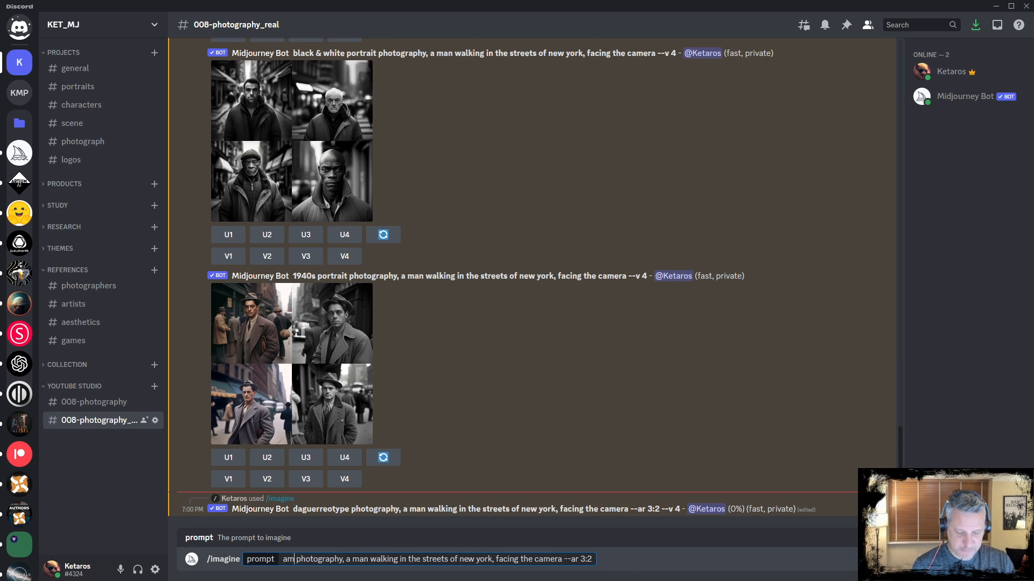
key(Return)
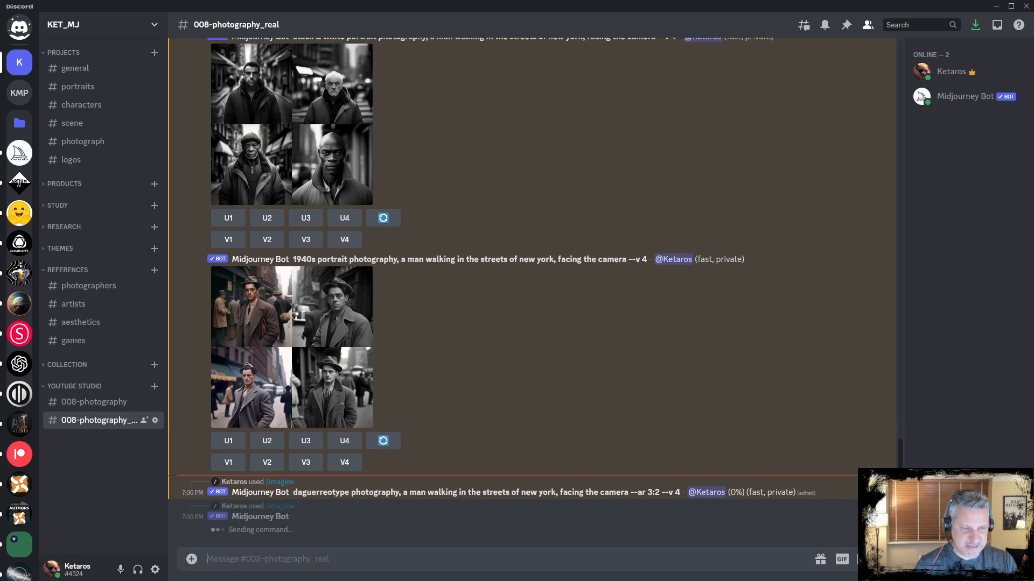
Recall the last prompt, replace 'ambrotype' with 'tintype' and submit it
key(Up)
key(Home)
key(shift+Right)
key(shift+Right)
key(shift+Right)
key(shift+Right)
key(shift+Right)
key(shift+Right)
key(shift+Right)
key(shift+Right)
key(shift+Right)
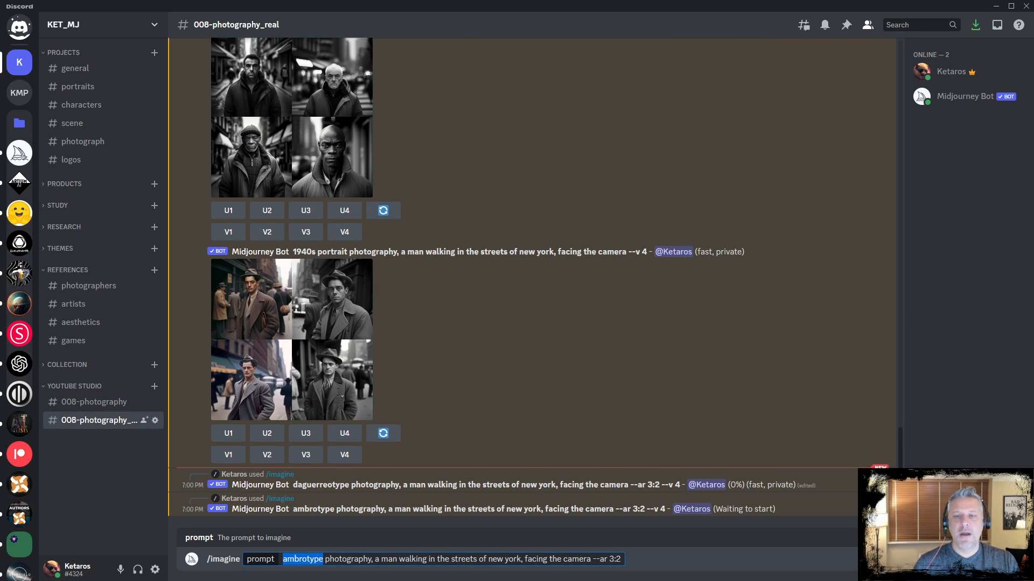
text(tintype)
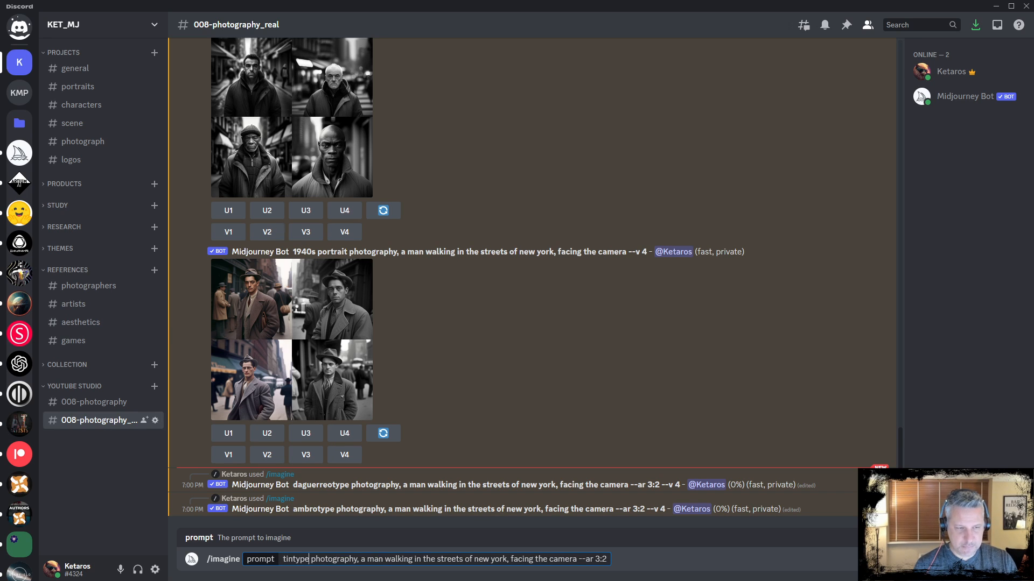
key(Return)
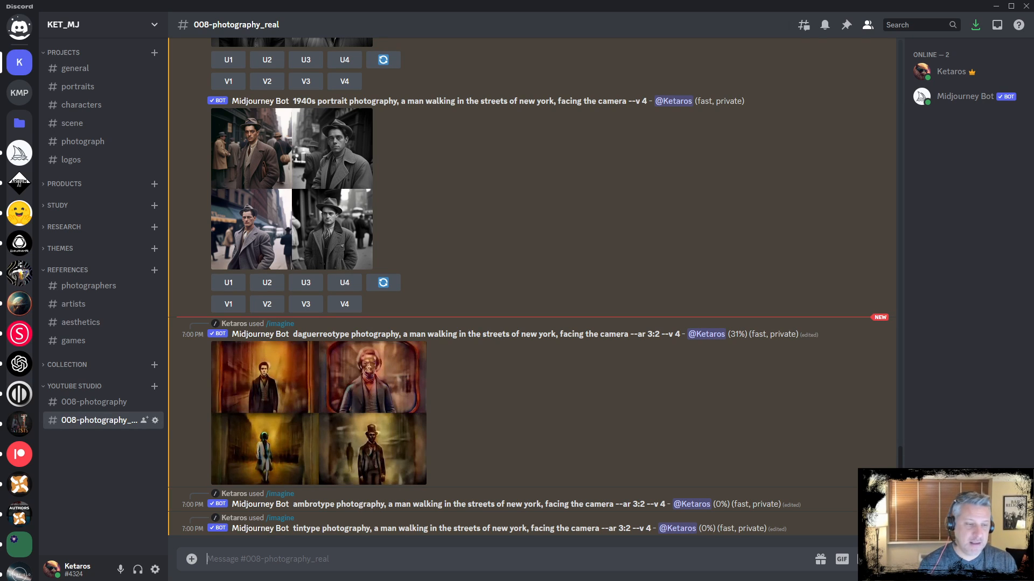
Start /imagine and paste the ambrotype prompt with --ar 3:2 copied from the channel
text(/imagine)
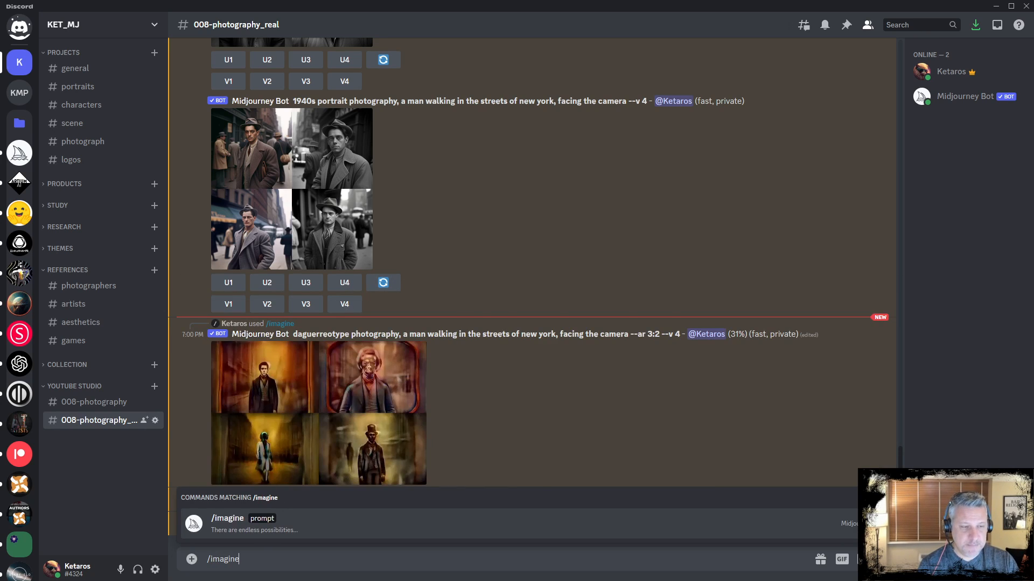
key(Tab)
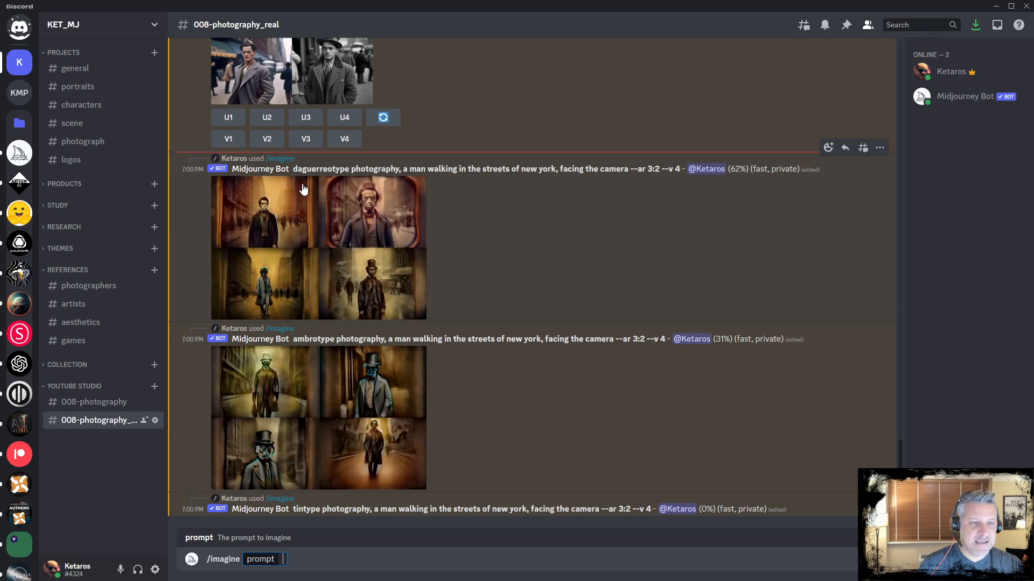
drag(293, 339, 644, 339)
key(ctrl+c)
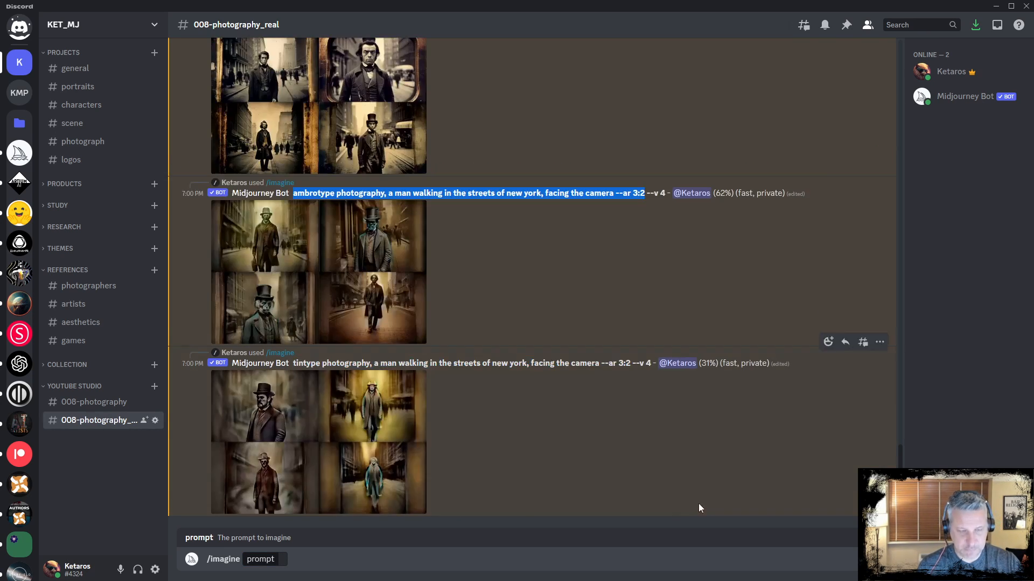
click(444, 559)
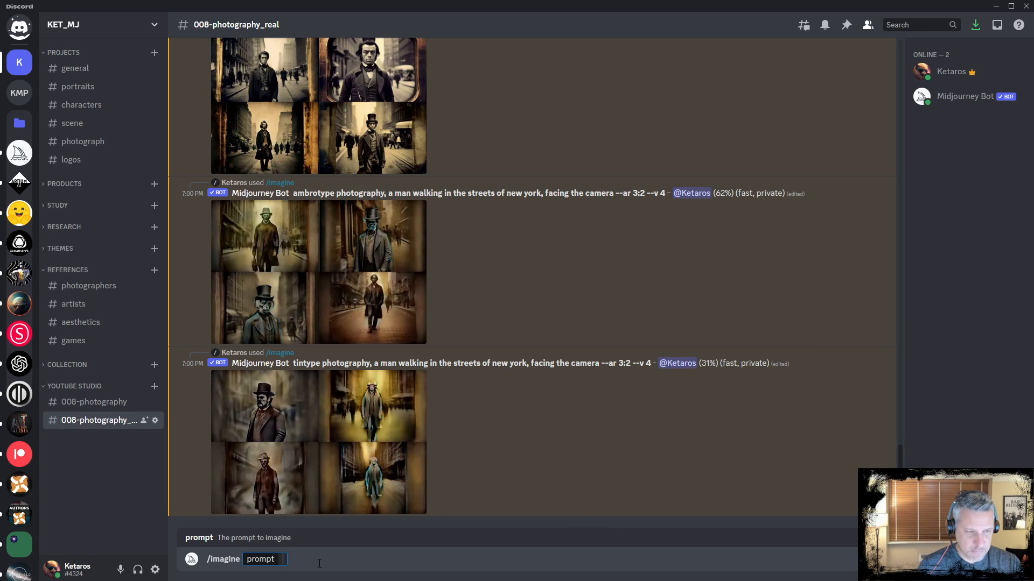
key(ctrl+v)
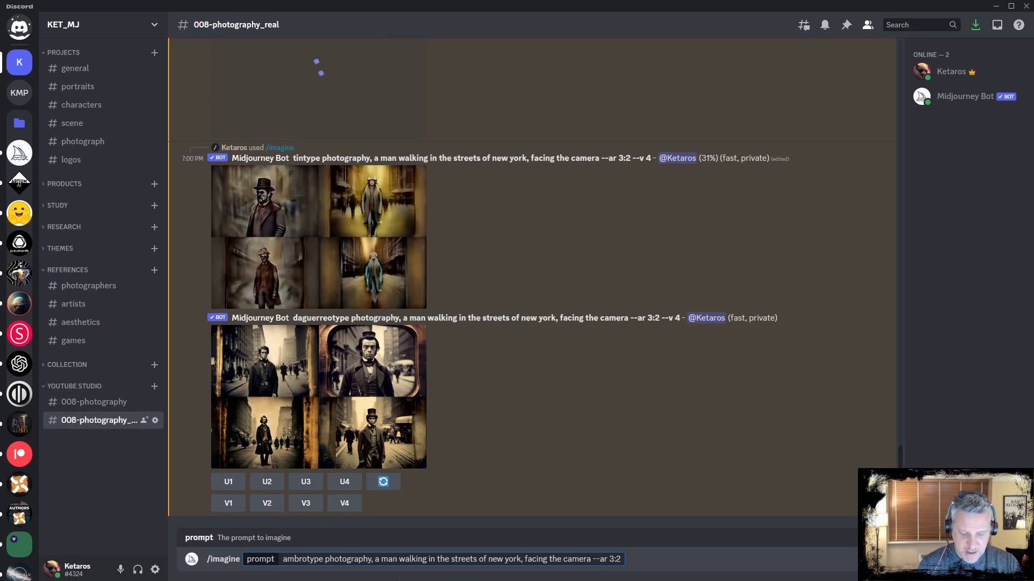
Add ', cyberpunk, futuristic,' after 'facing the camera' and submit the prompt
text(, c)
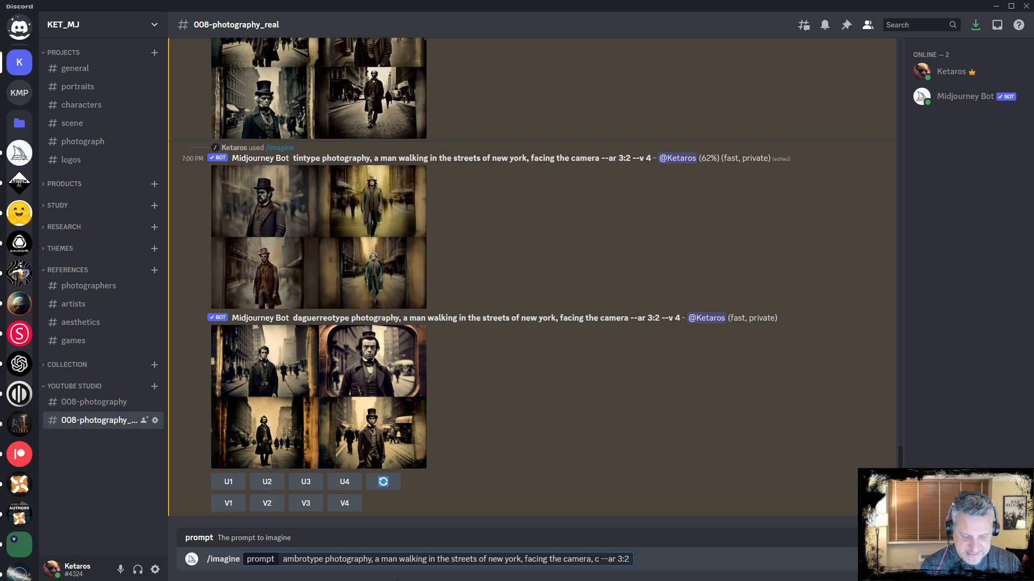
text(ber)
key(BackSpace)
key(BackSpace)
key(BackSpace)
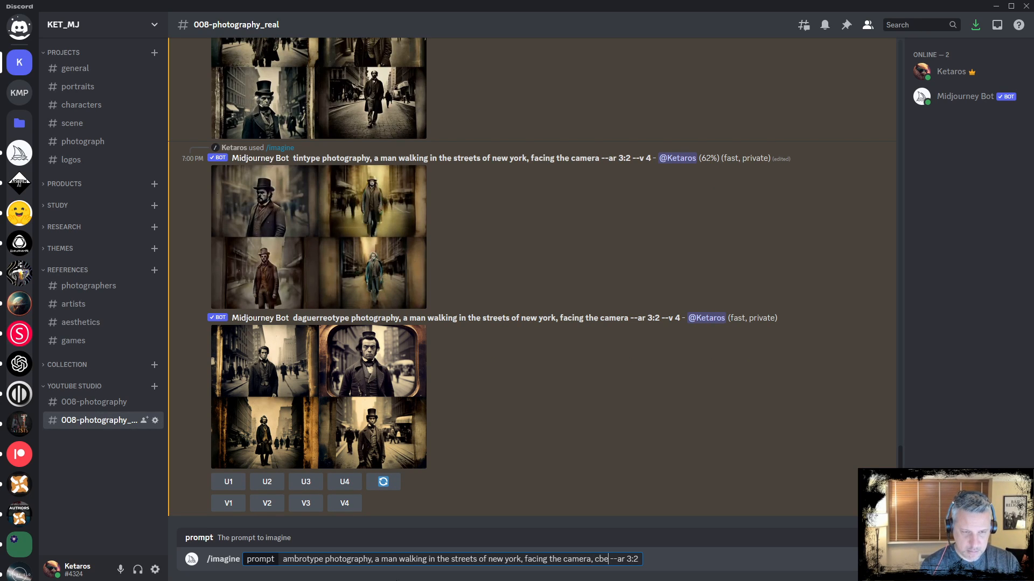
text(yberp)
text(unk, f)
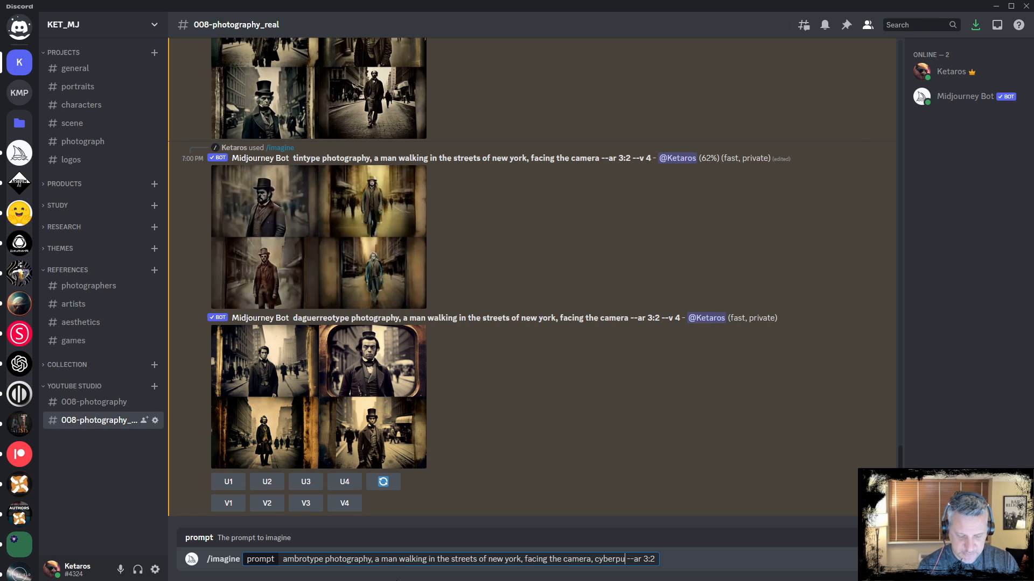
text(uturistic)
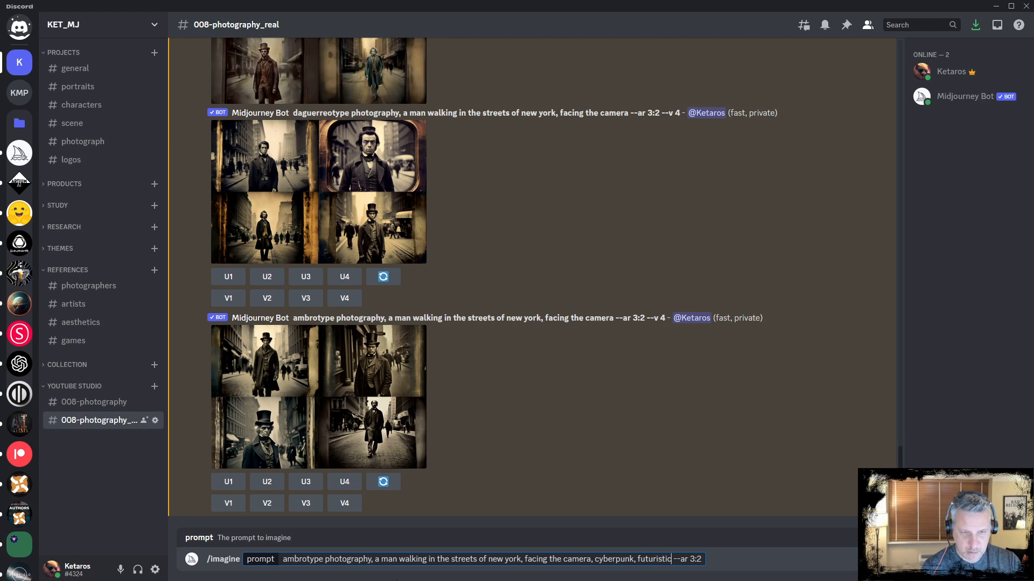
text(,)
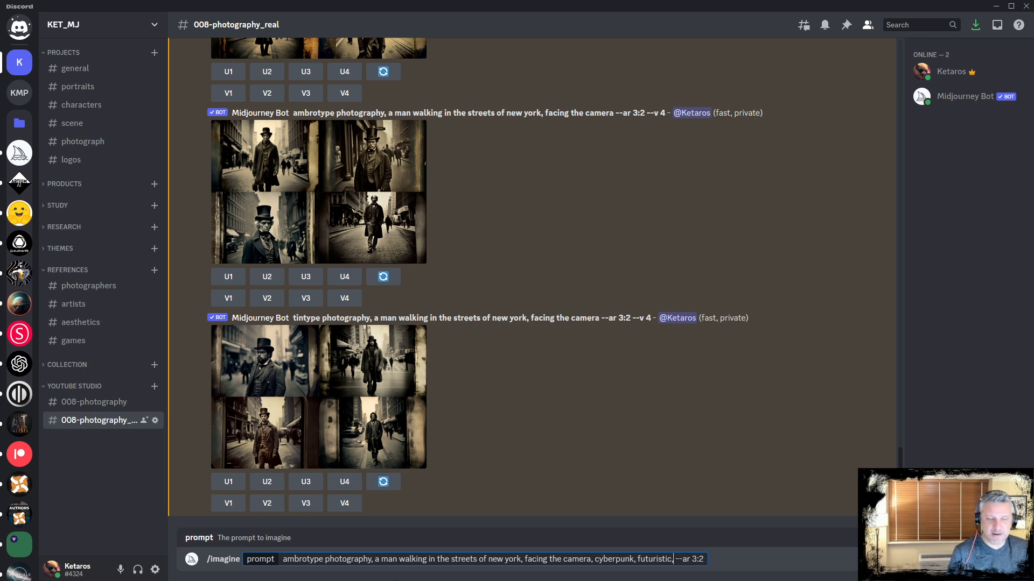
key(Return)
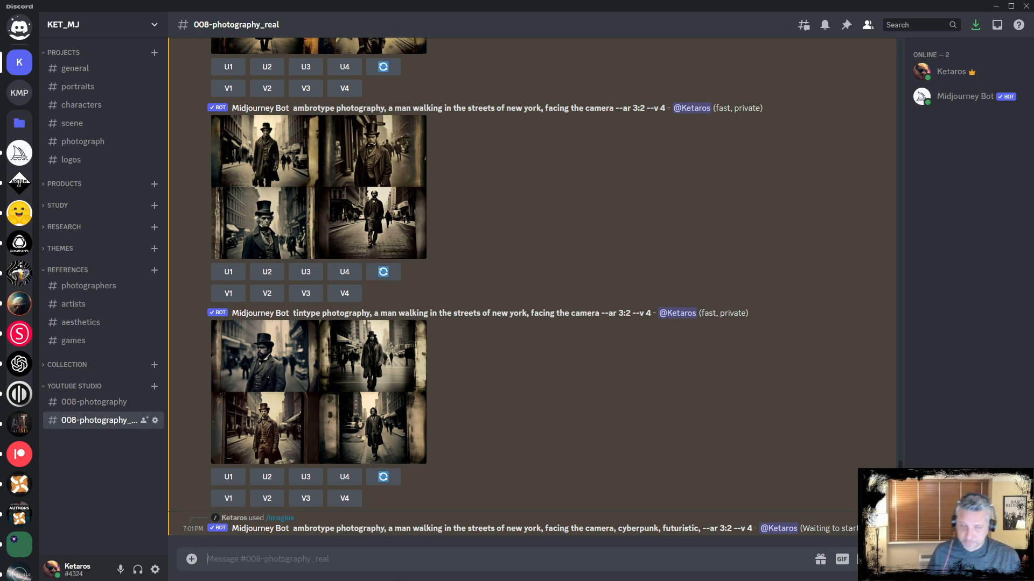
Enlarge the daguerreotype grid to inspect it, then close the preview
scroll(486, 253, up, 5)
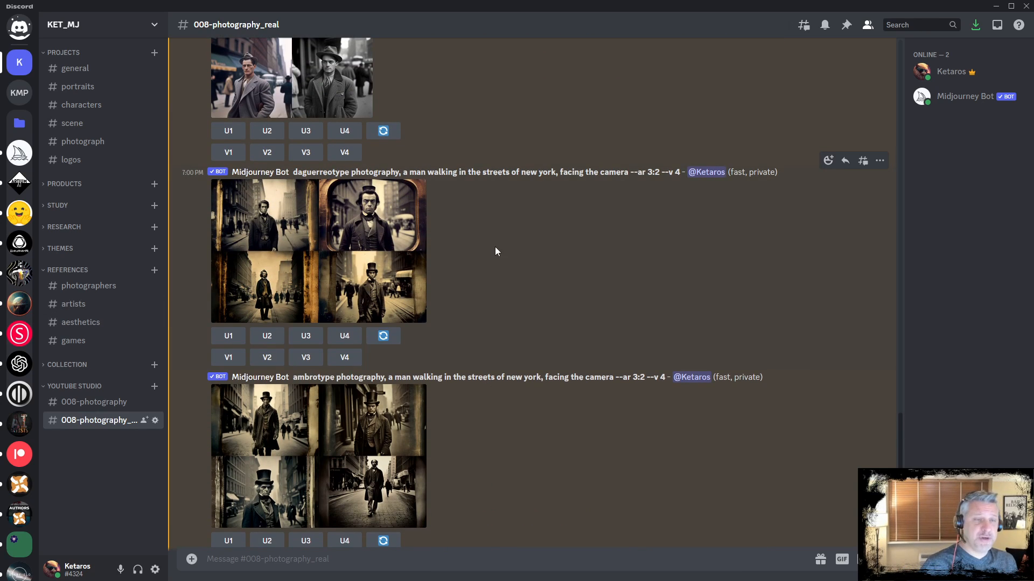
click(345, 234)
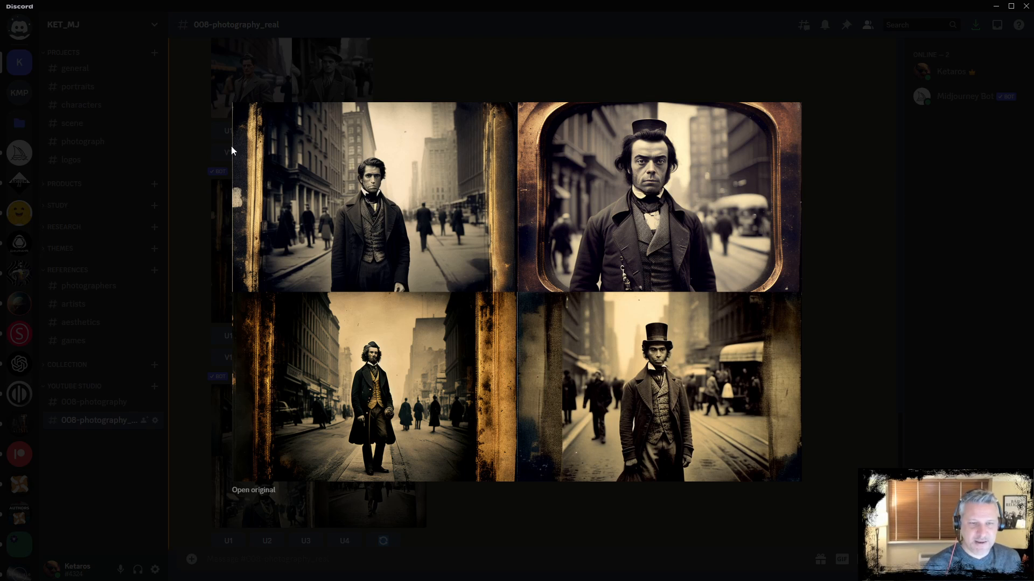
click(483, 507)
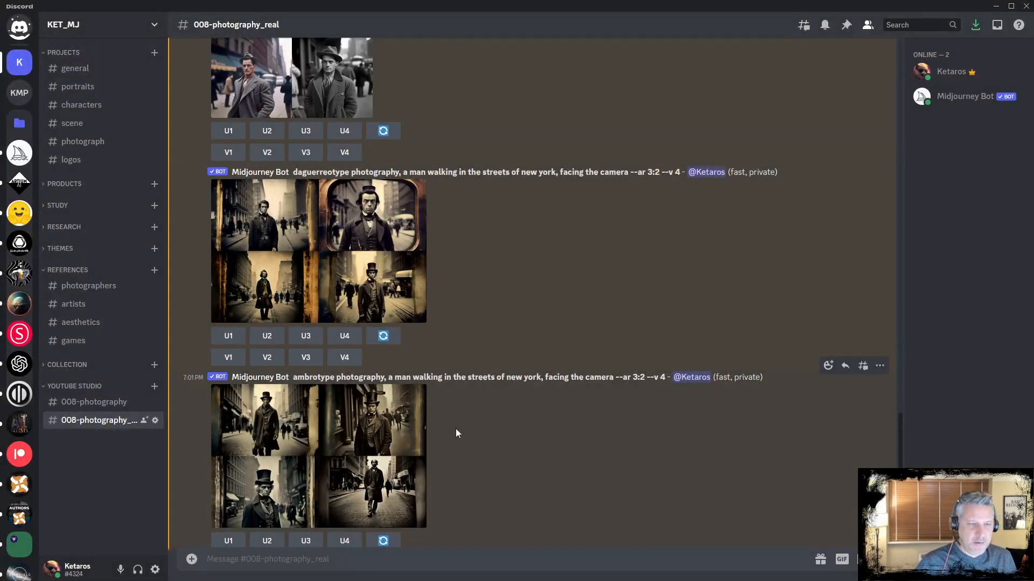
scroll(457, 429, down, 2)
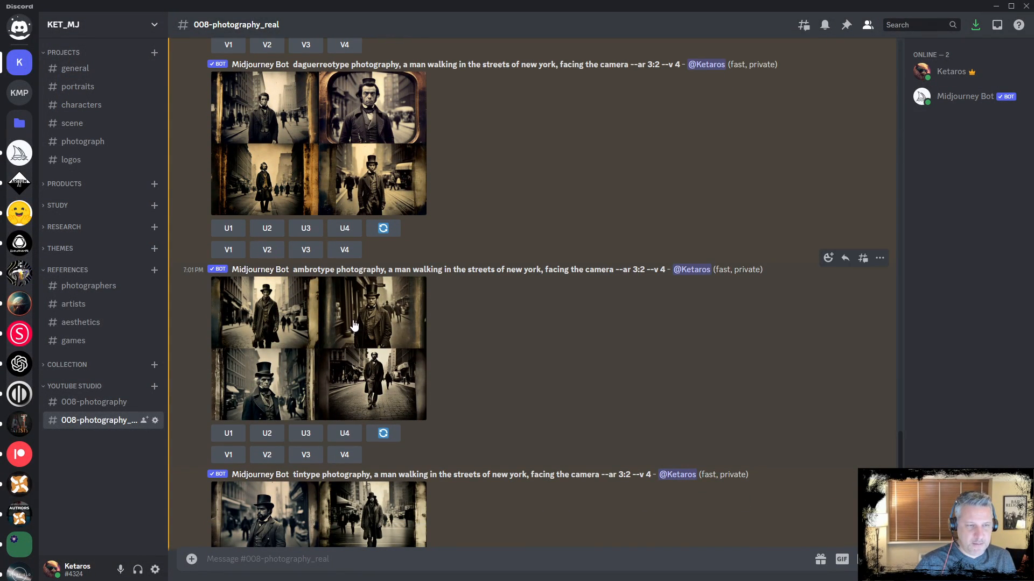
Enlarge the ambrotype, tintype and cyberpunk ambrotype grids in turn to compare them, closing each preview
click(311, 332)
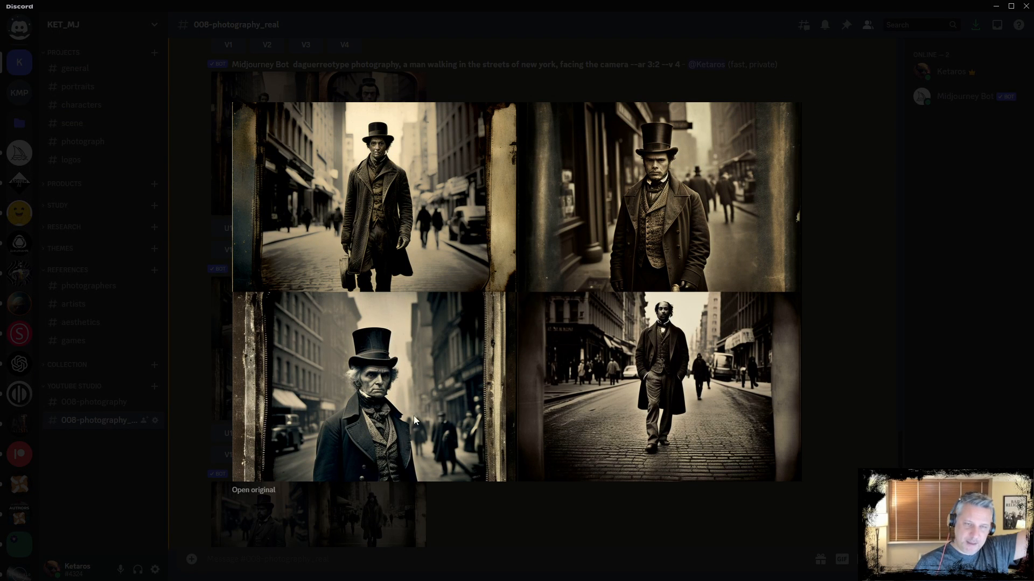
click(476, 496)
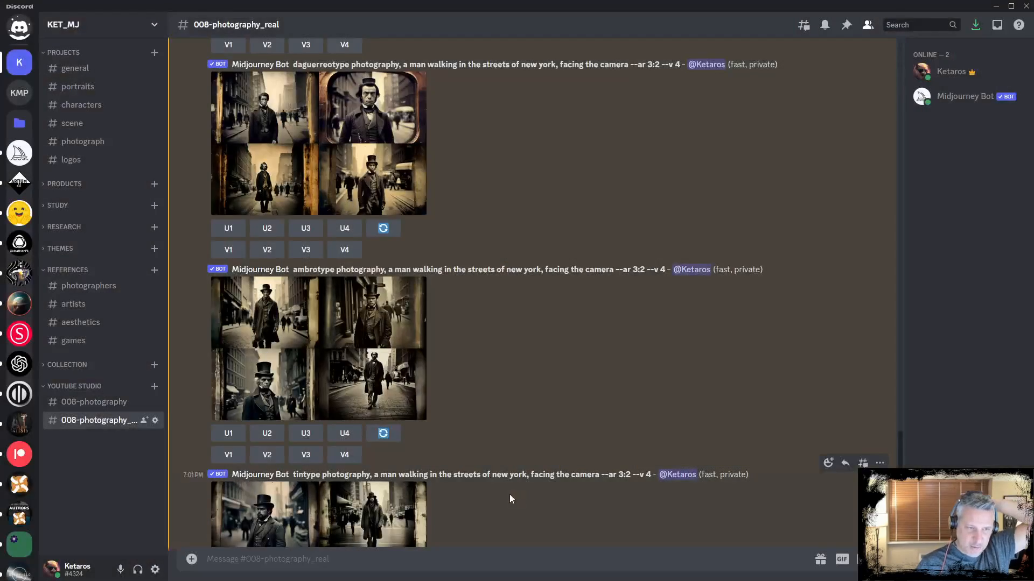
scroll(586, 438, down, 4)
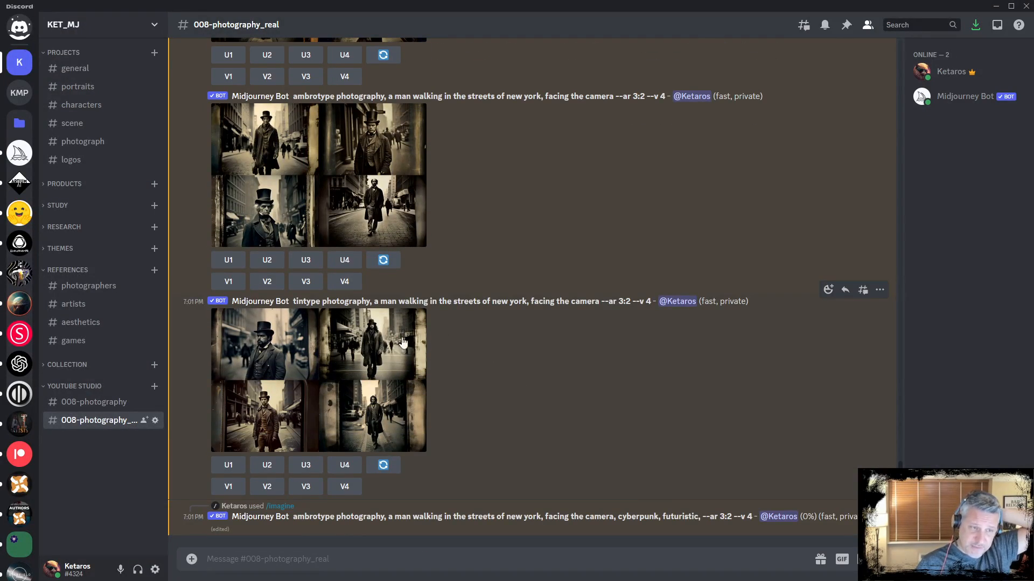
click(371, 356)
click(499, 502)
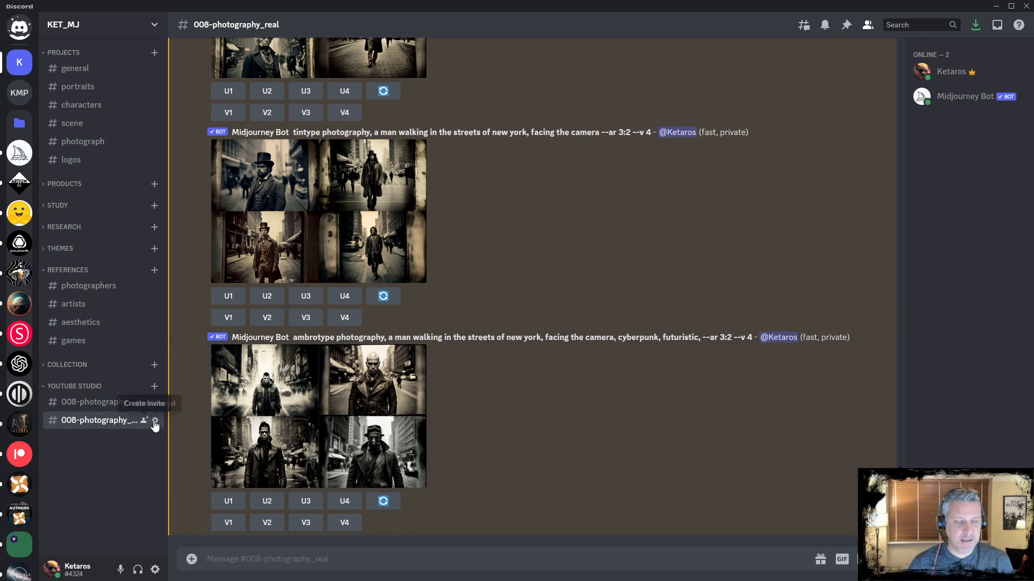
click(323, 398)
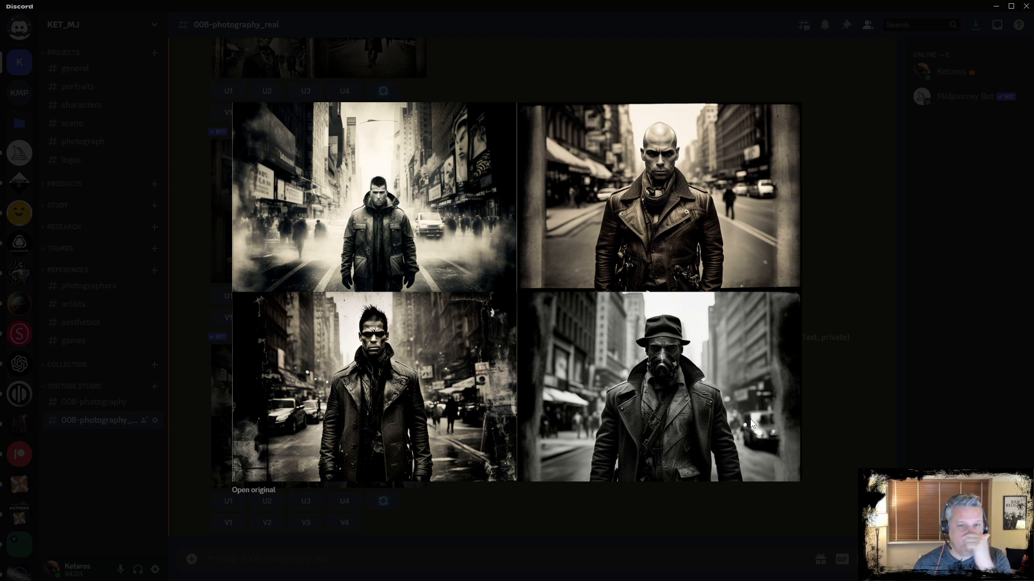
click(839, 234)
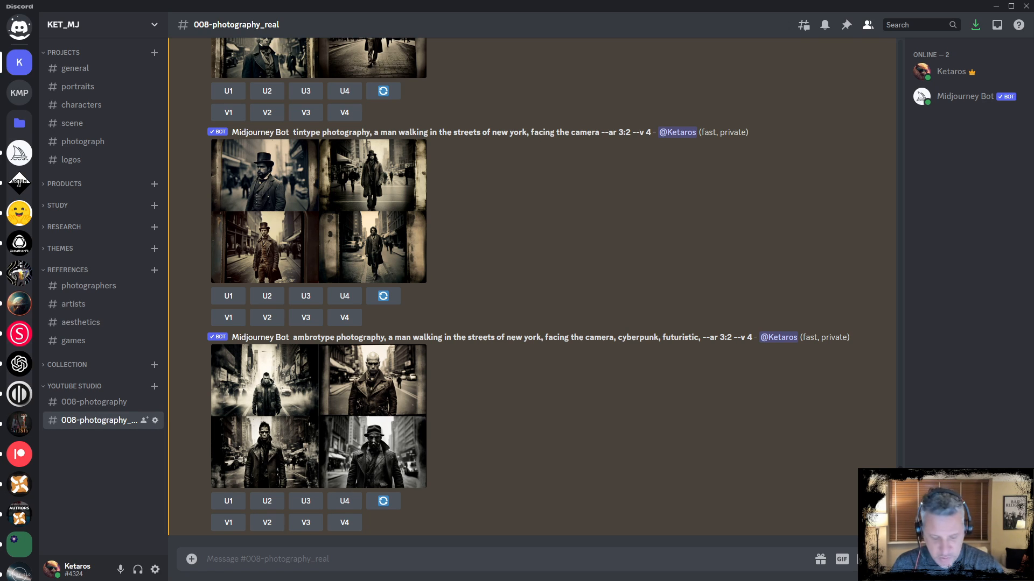
Start /imagine, paste 'autochrome photography, 60mm lenses, man walking in the streets of new york, facing the camera, --ar 3:2' and submit
text(/imagine)
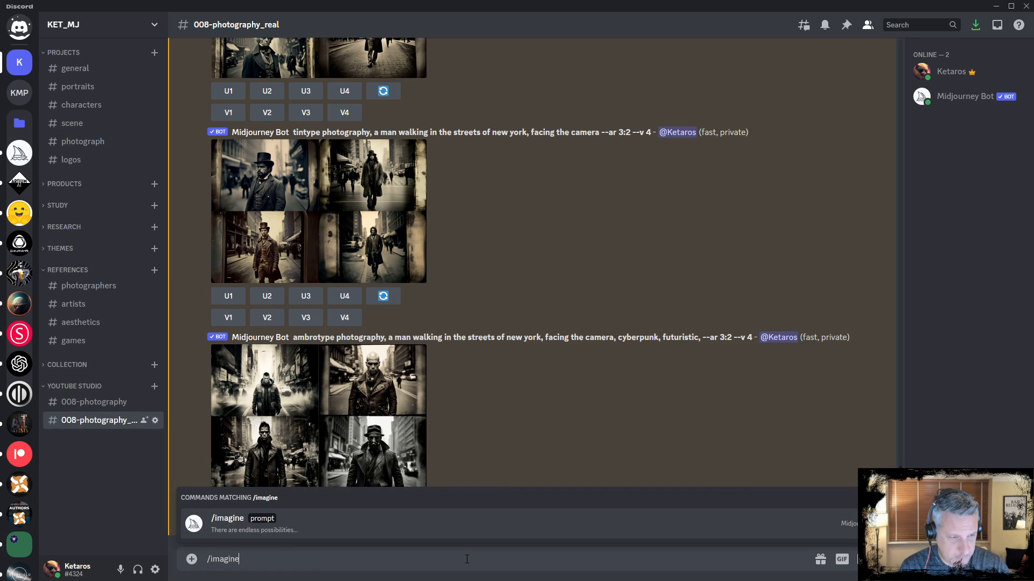
key(Tab)
text(autochrome photography, 60mm lenses, man walking in the streets of new york, facing the camera, --ar 3:2)
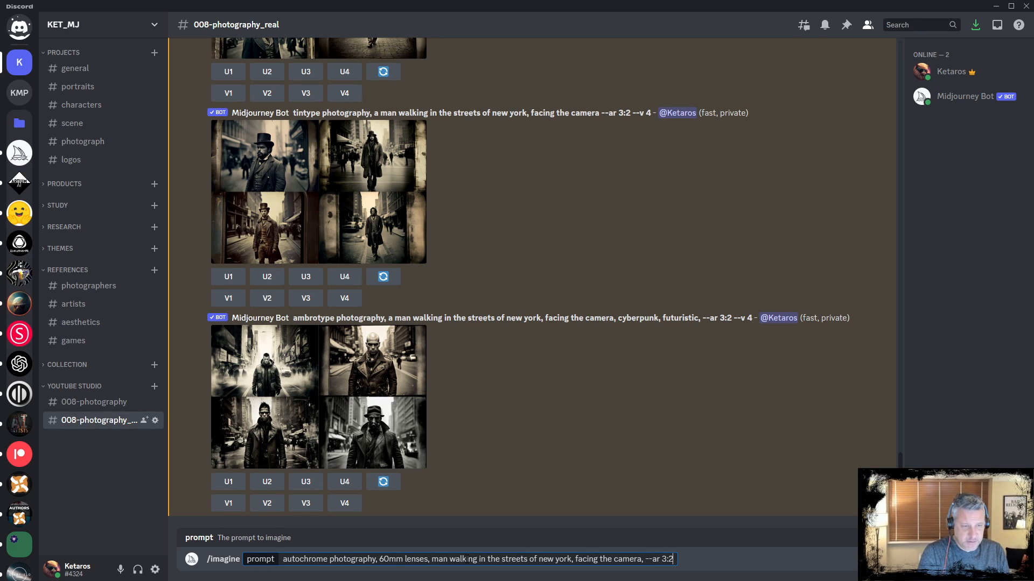
key(Return)
Recall the last prompt, replace 'autochrome' with 'polaroid' and submit it
key(Up)
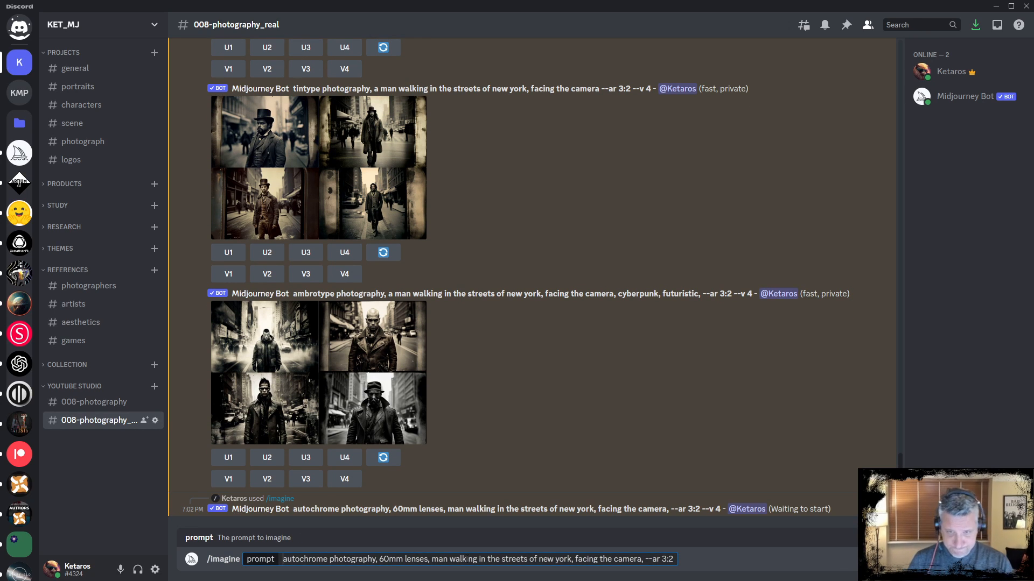
key(Home)
key(shift+Right)
key(shift+Right)
key(shift+Right)
key(shift+Right)
key(shift+Right)
key(shift+Right)
key(shift+Right)
key(shift+Right)
key(shift+Right)
key(shift+Right)
key(shift+Right)
key(shift+Right)
key(shift+Left)
key(shift+Left)
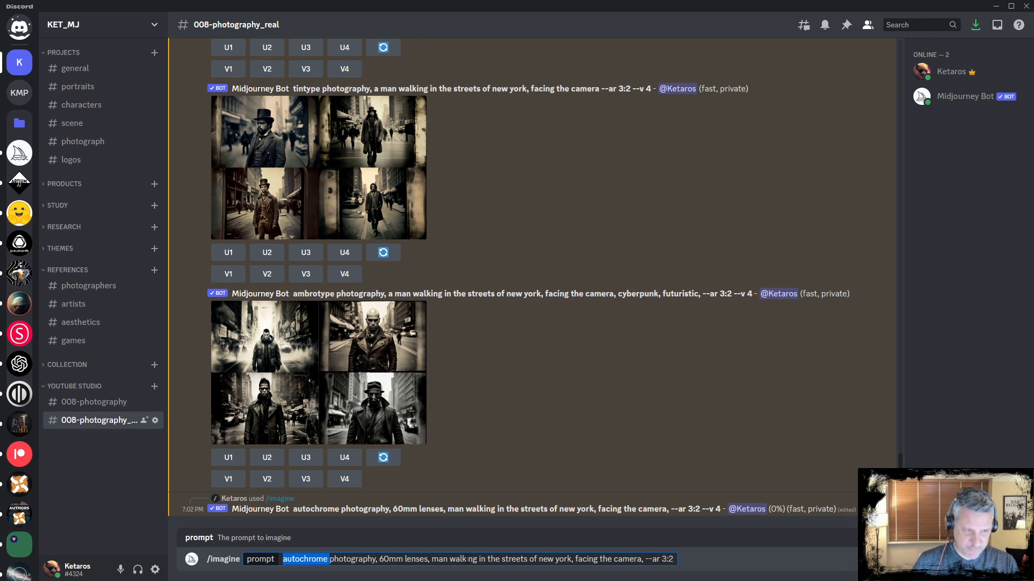
text(polaroi)
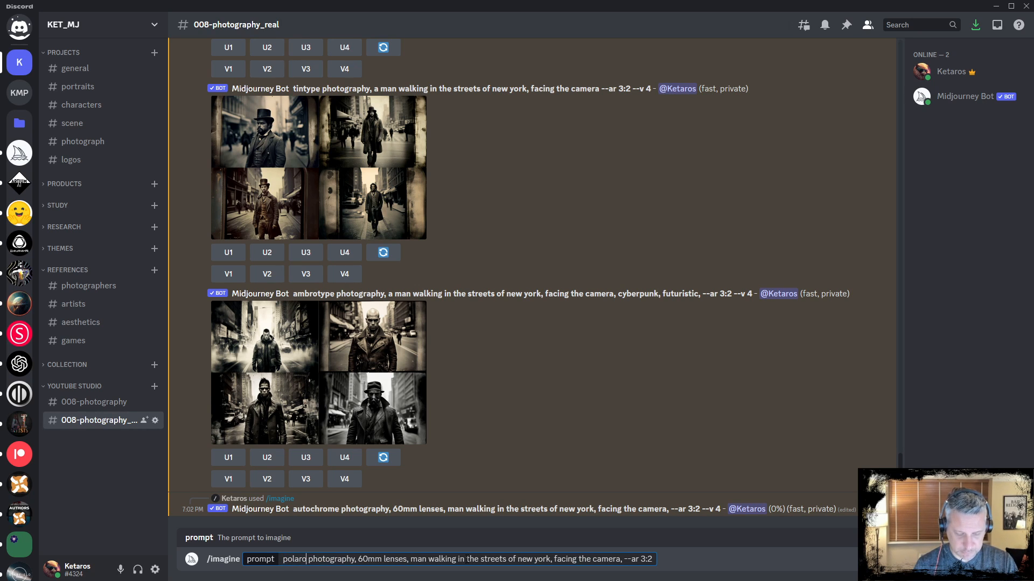
text(d)
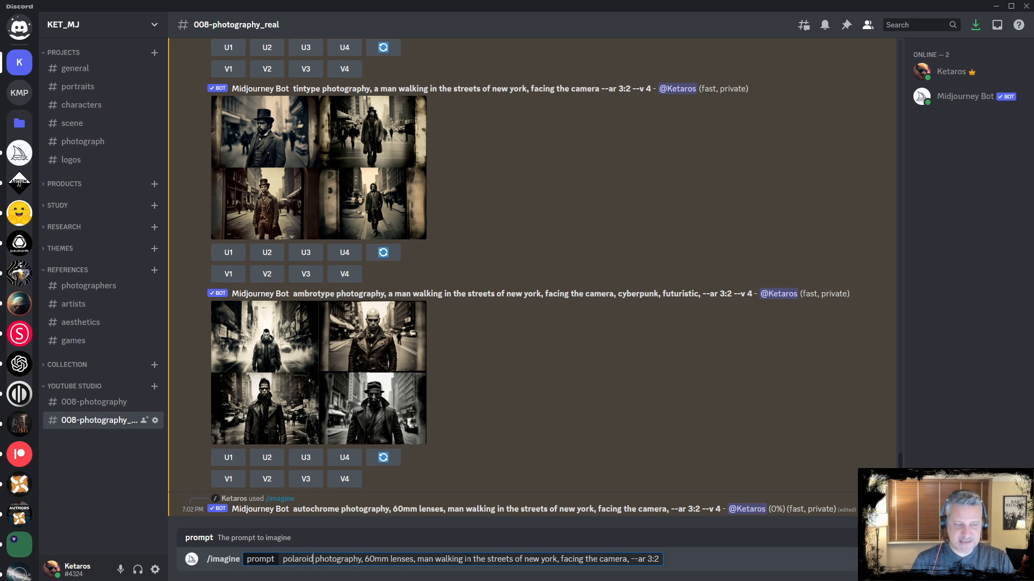
key(Return)
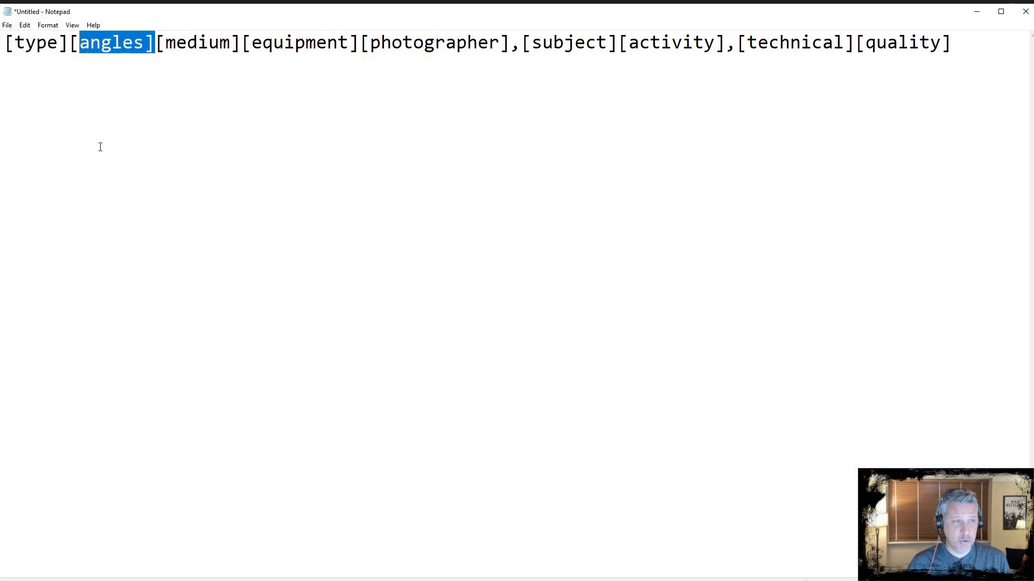
Switch to Notepad to go over the prompt template fields such as [type], [angles] and [medium], then minimize it
click(100, 42)
drag(63, 45, 13, 46)
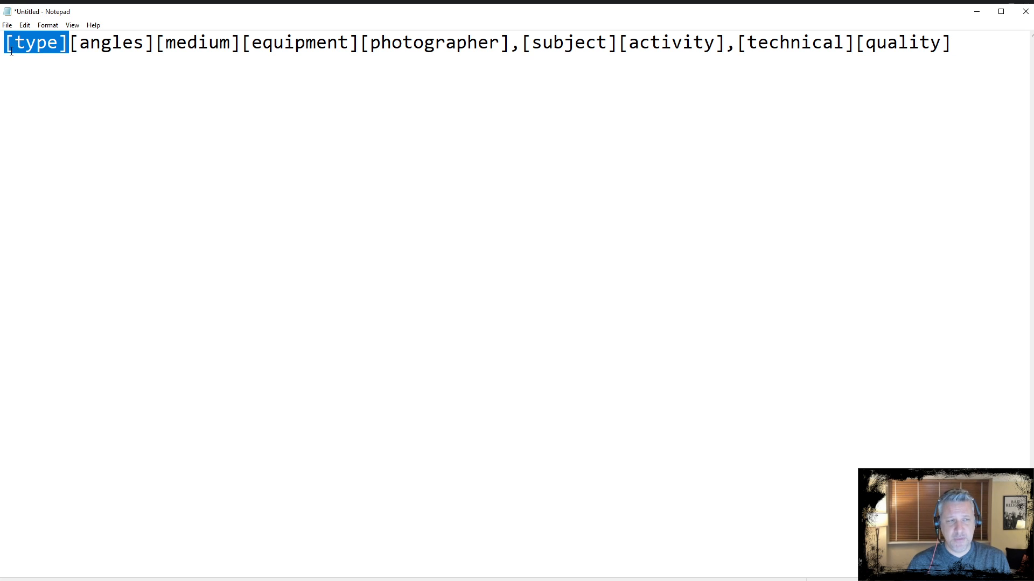
click(121, 44)
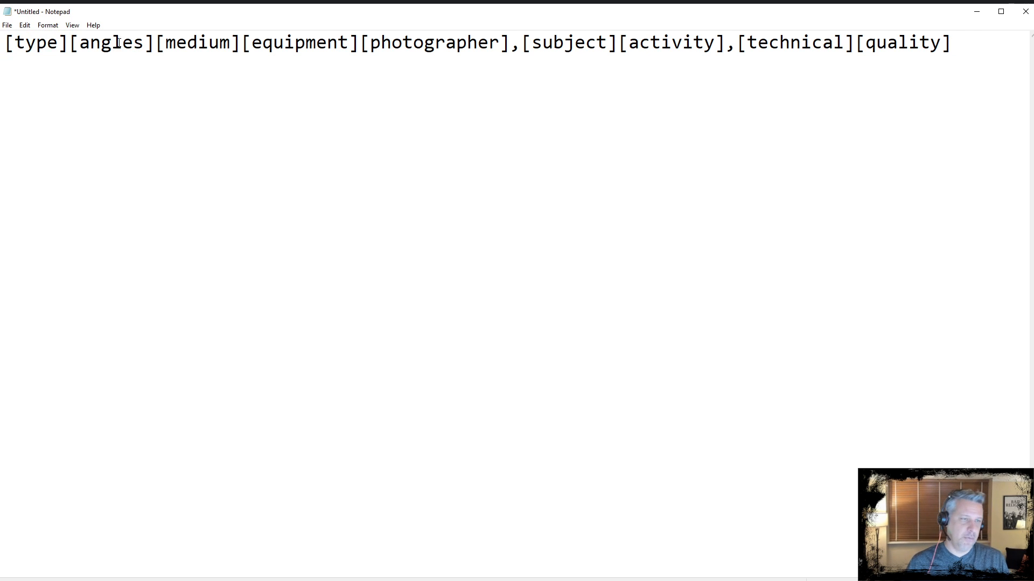
click(153, 46)
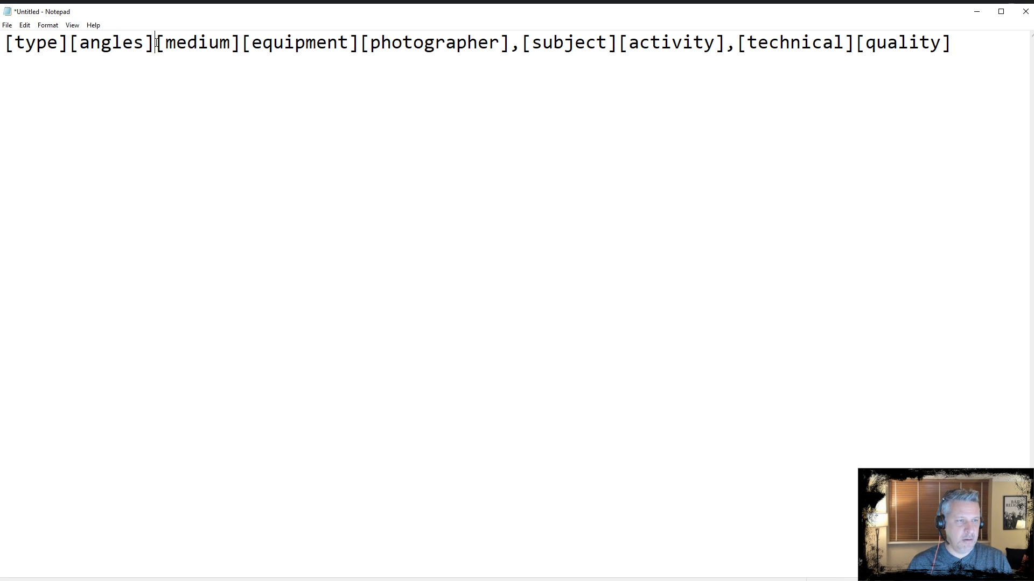
drag(152, 43, 91, 43)
click(91, 43)
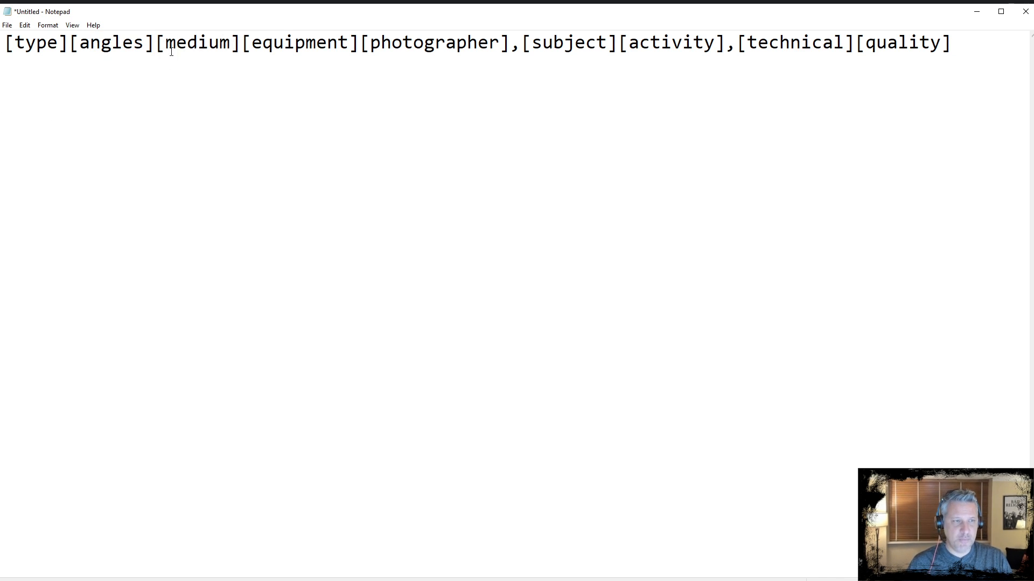
click(240, 43)
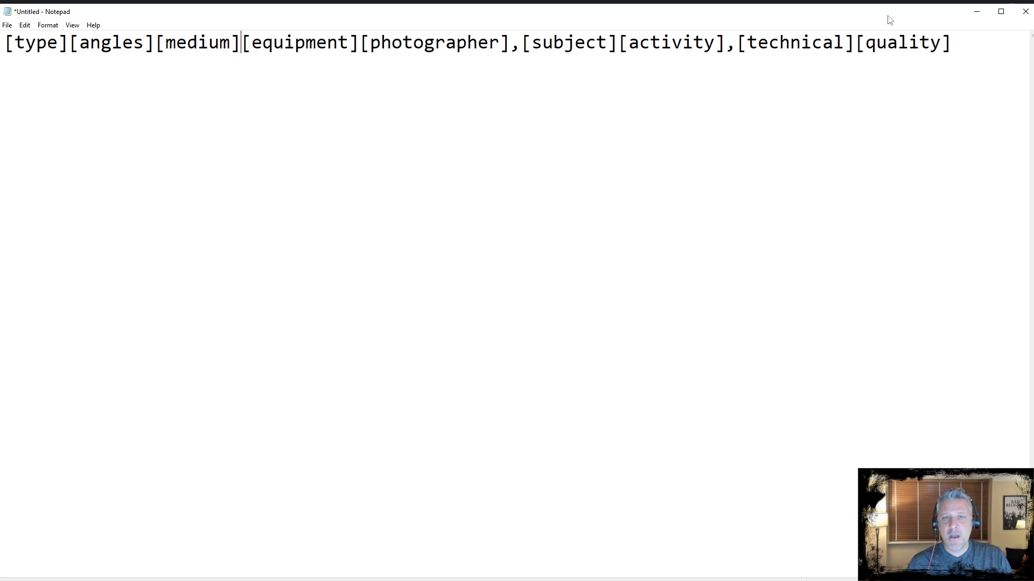
click(976, 13)
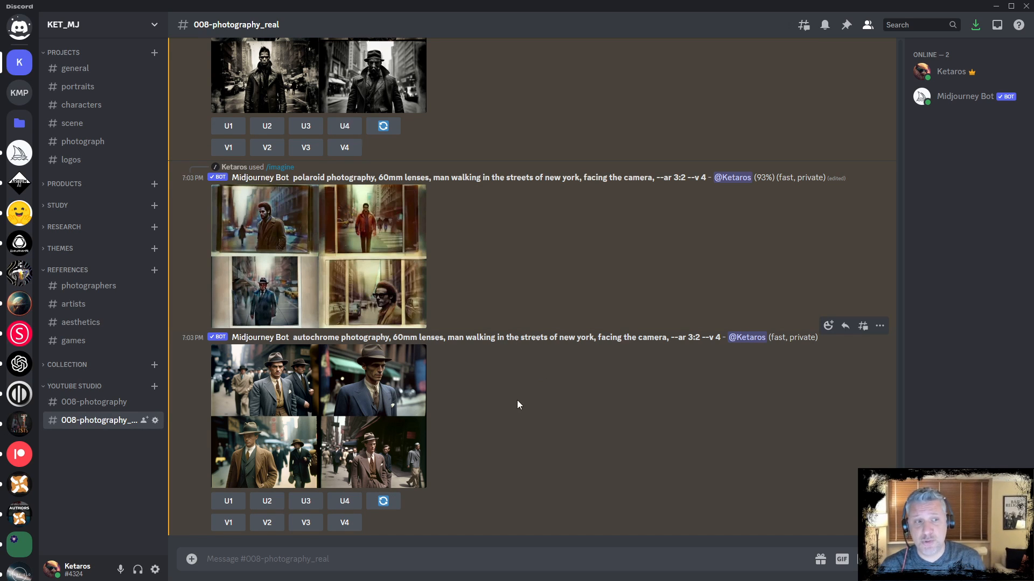
Enlarge the autochrome and polaroid grids to compare them, closing each preview
click(360, 401)
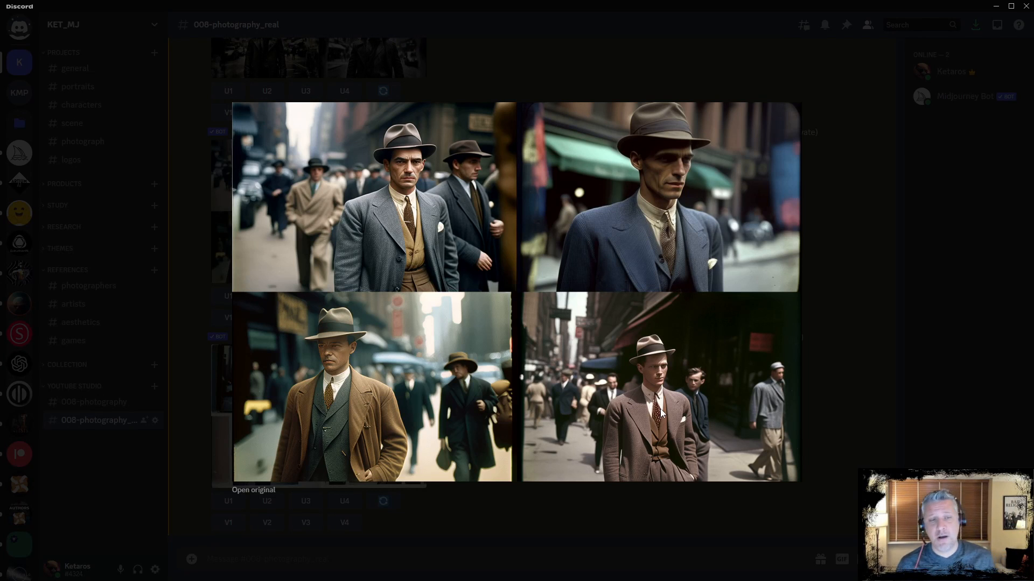
click(637, 527)
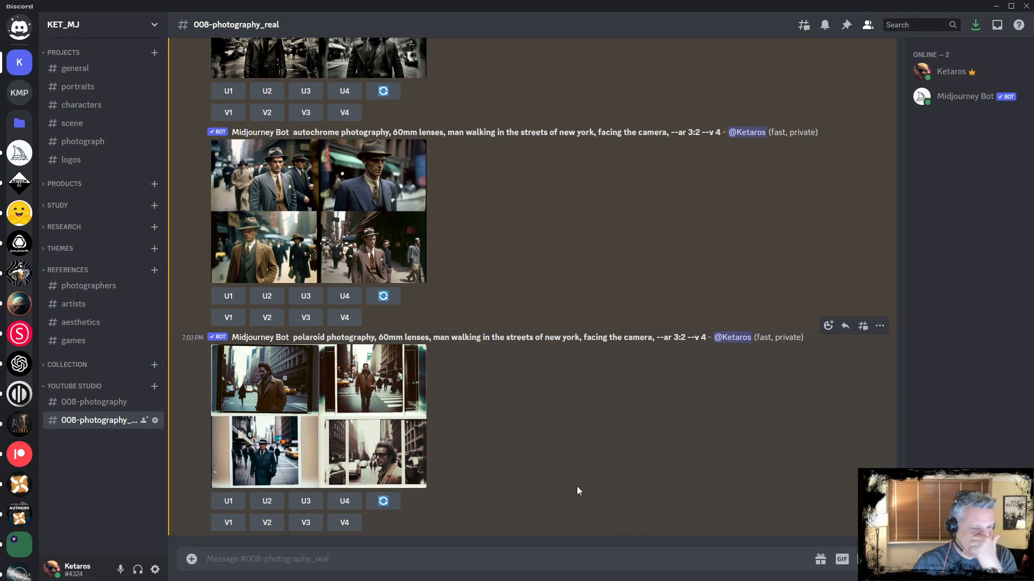
click(366, 430)
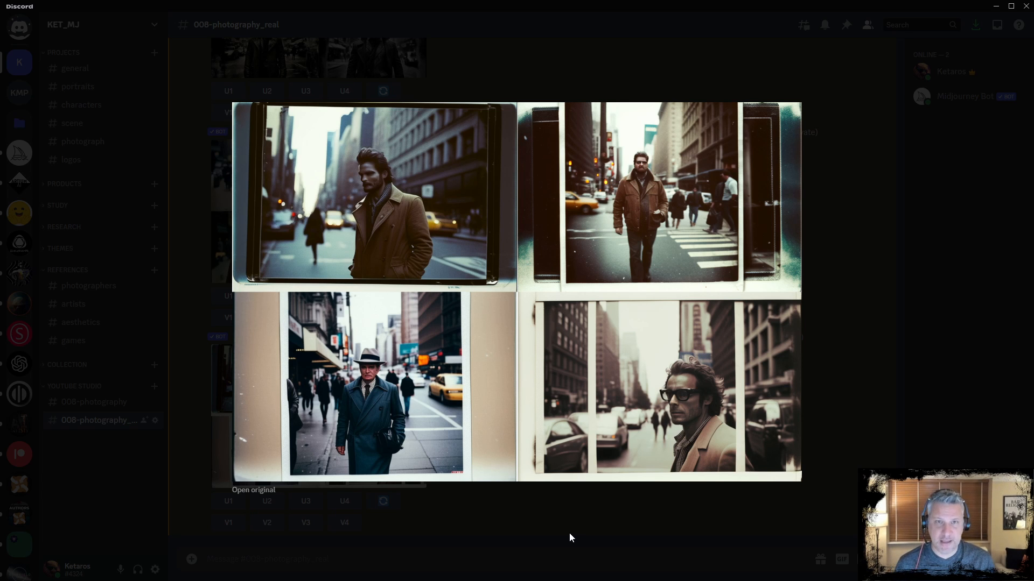
click(570, 533)
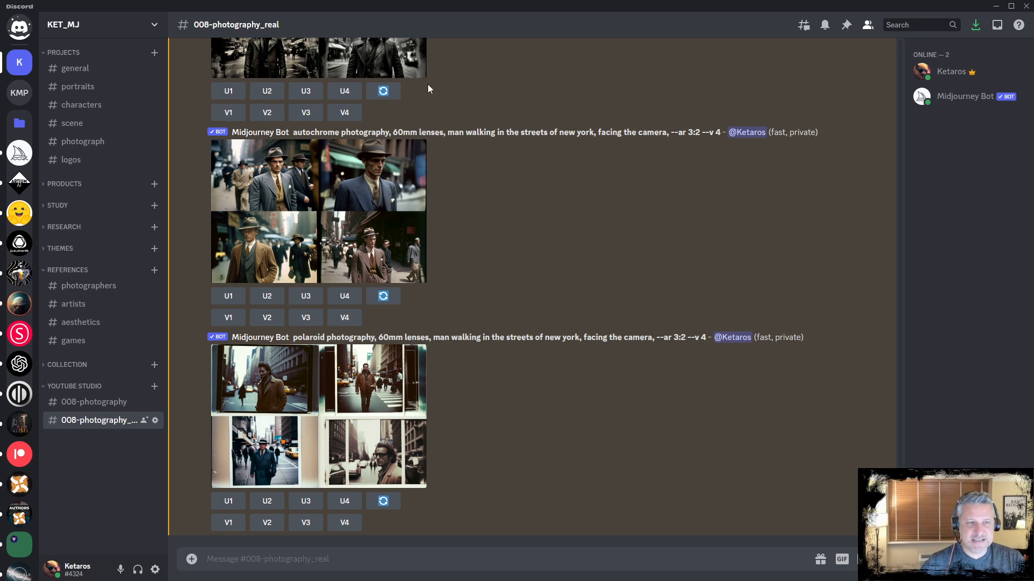
scroll(457, 269, up, 4)
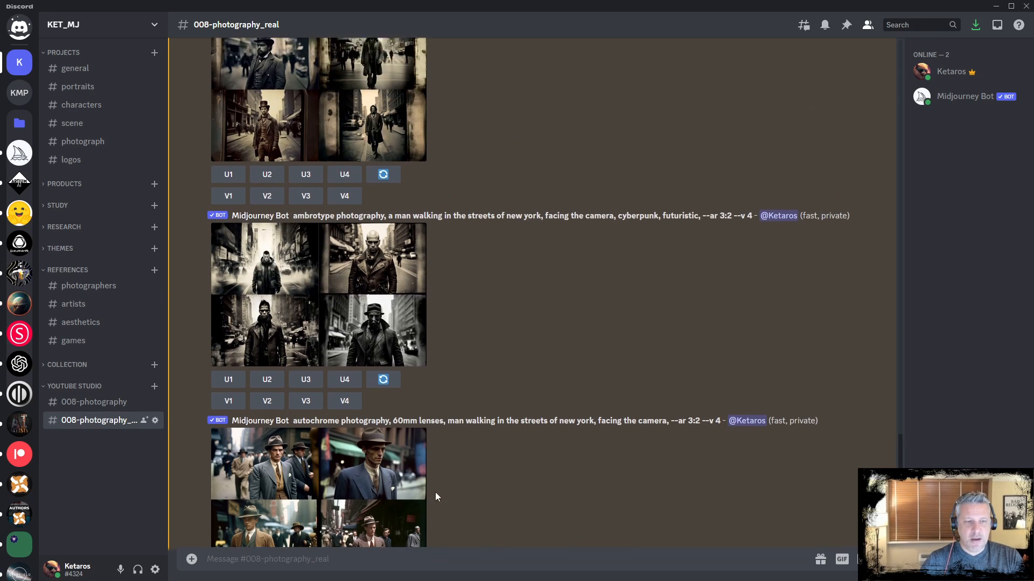
scroll(446, 378, down, 5)
scroll(452, 294, up, 6)
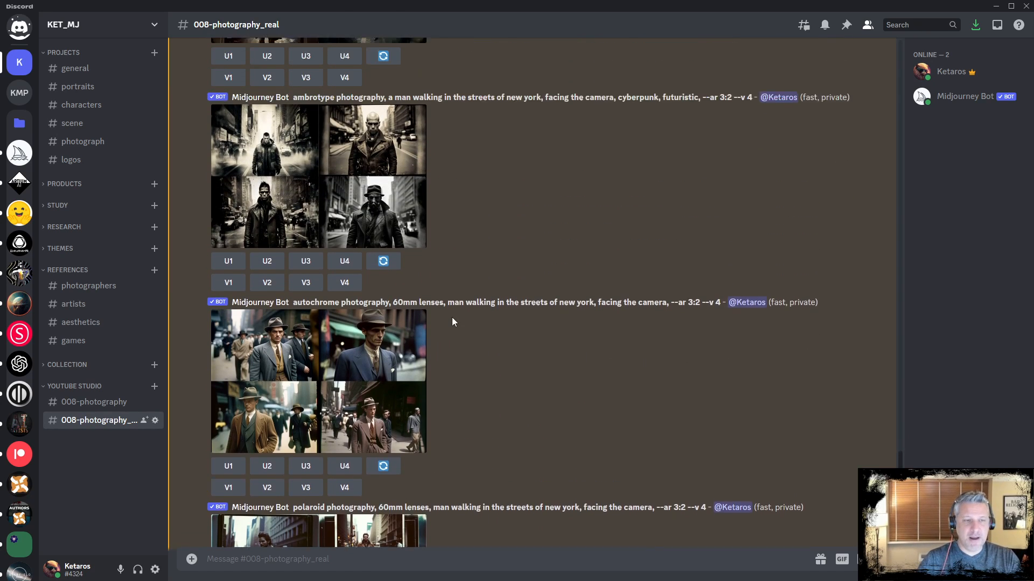
scroll(484, 439, down, 6)
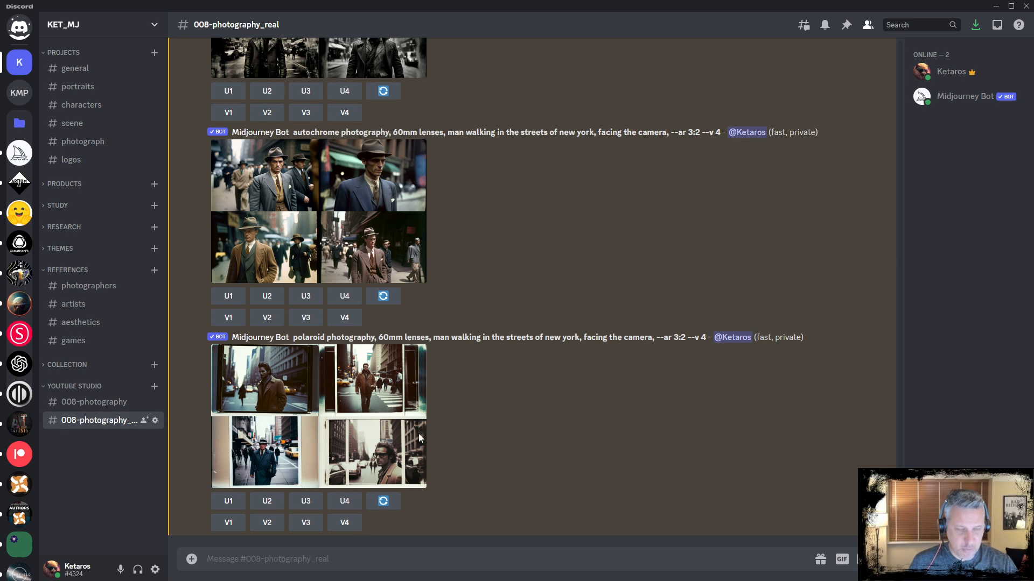
Start /imagine, paste 'photography, 35mm lenses, man walking in the streets of new york, facing the camera, --ar 3:2' and submit
text(/imagine)
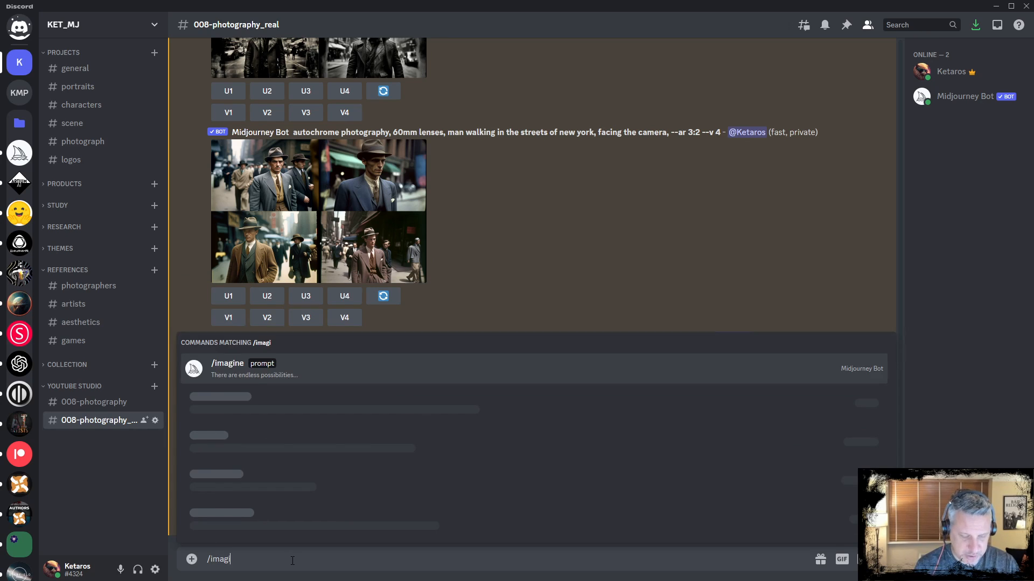
key(Tab)
text(photography, 35mm lenses, man walking in the streets of new york, facing the camera, --ar 3:2)
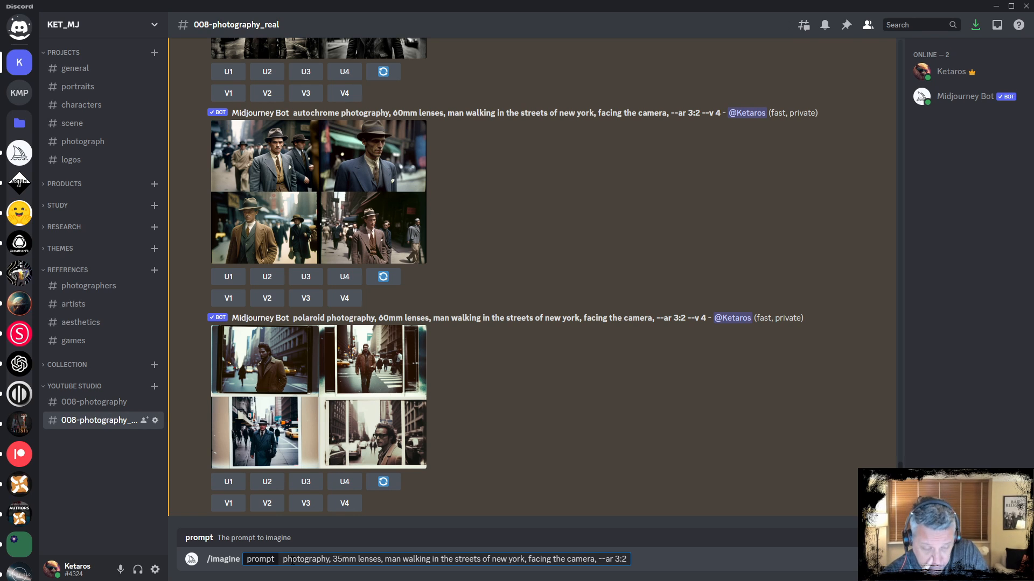
key(Return)
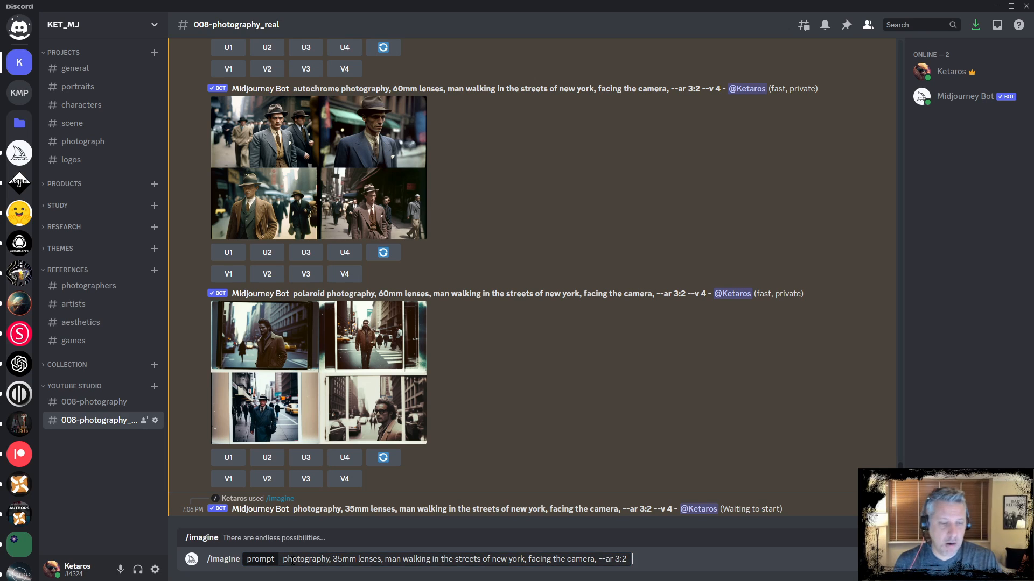
Change the lens in the prompt from 35mm to 60mm and submit it
key(Left)
key(Left)
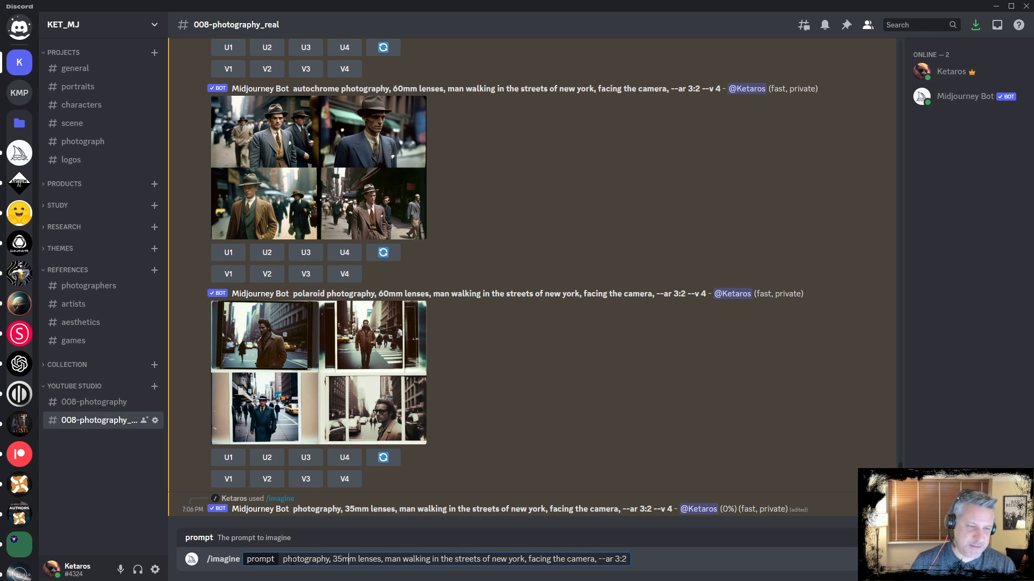
key(shift+Left)
key(shift+Left)
text(60)
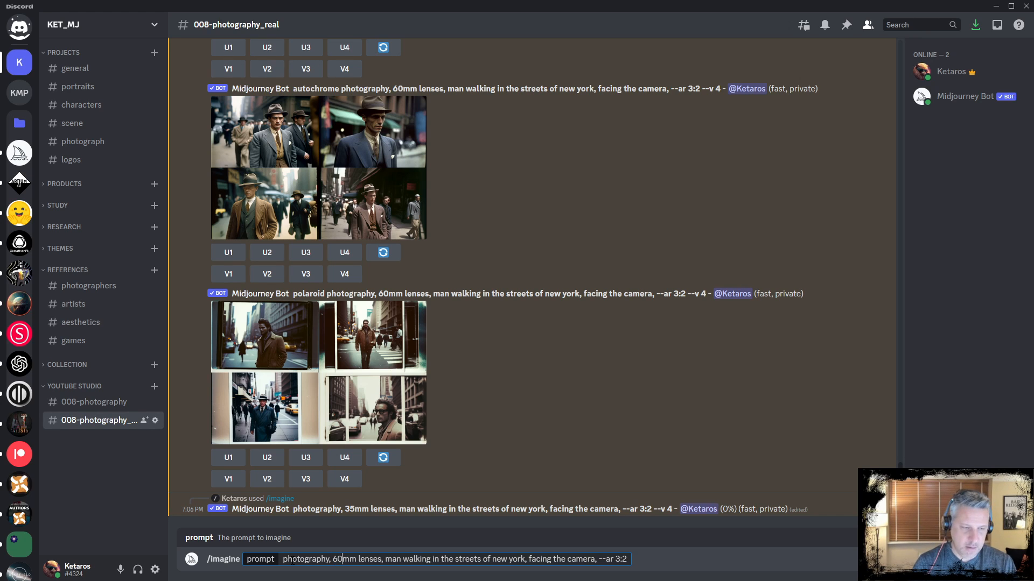
key(Return)
Recall the last prompt, prefix it with 'full-body', change the lens to 80mm, and submit it
key(Up)
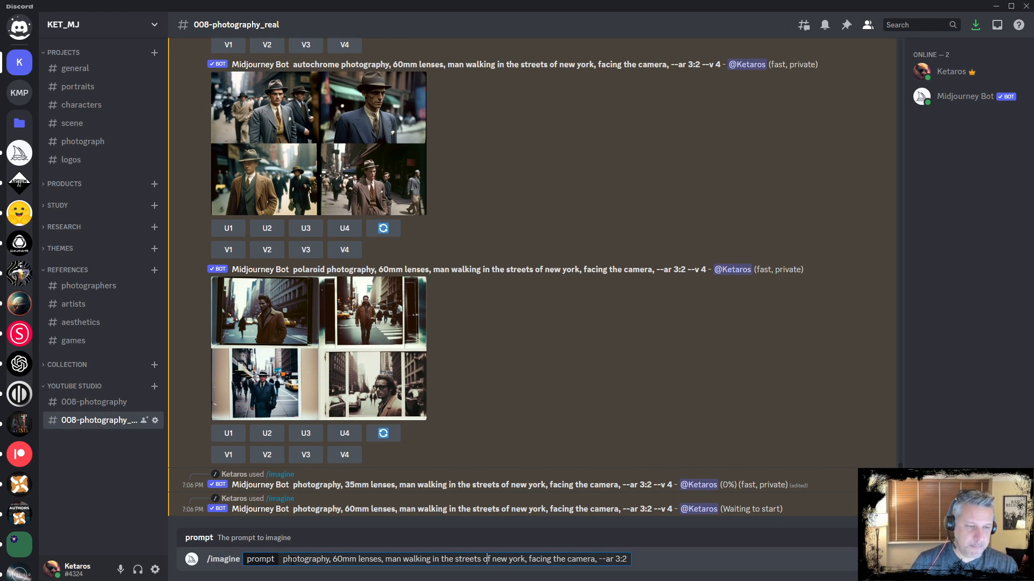
text(fuji)
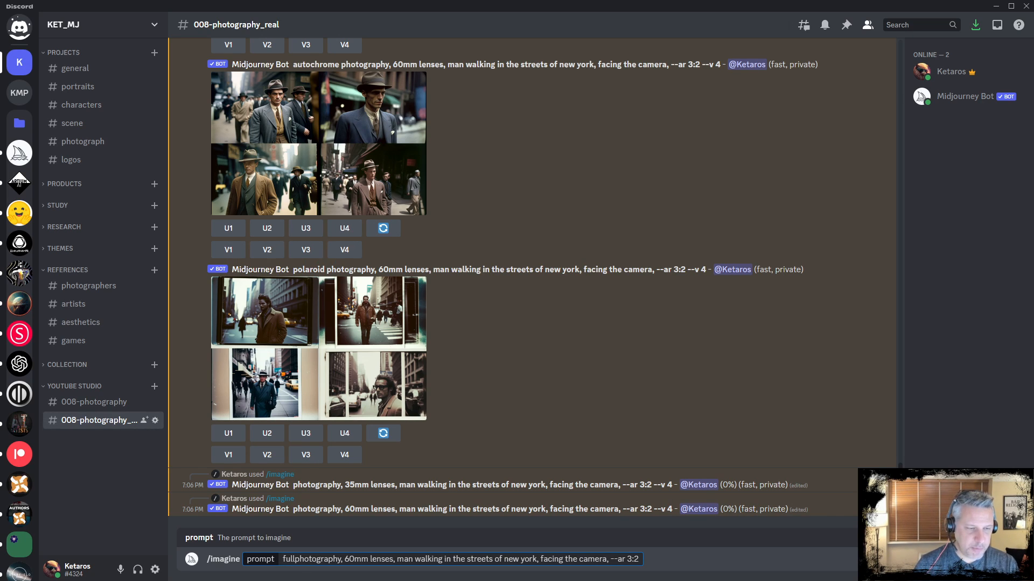
text(-body)
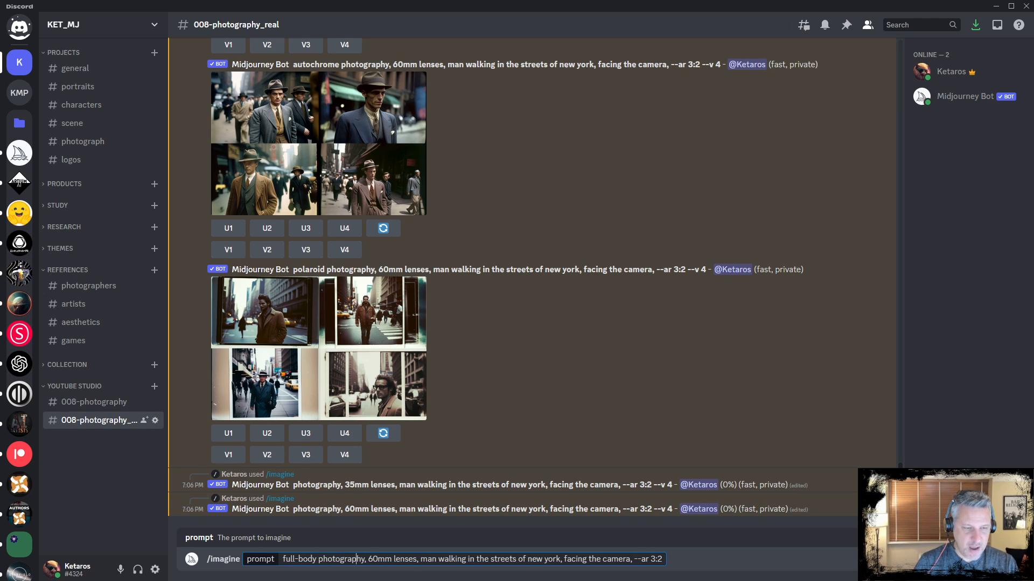
key(shift+Left)
text(8)
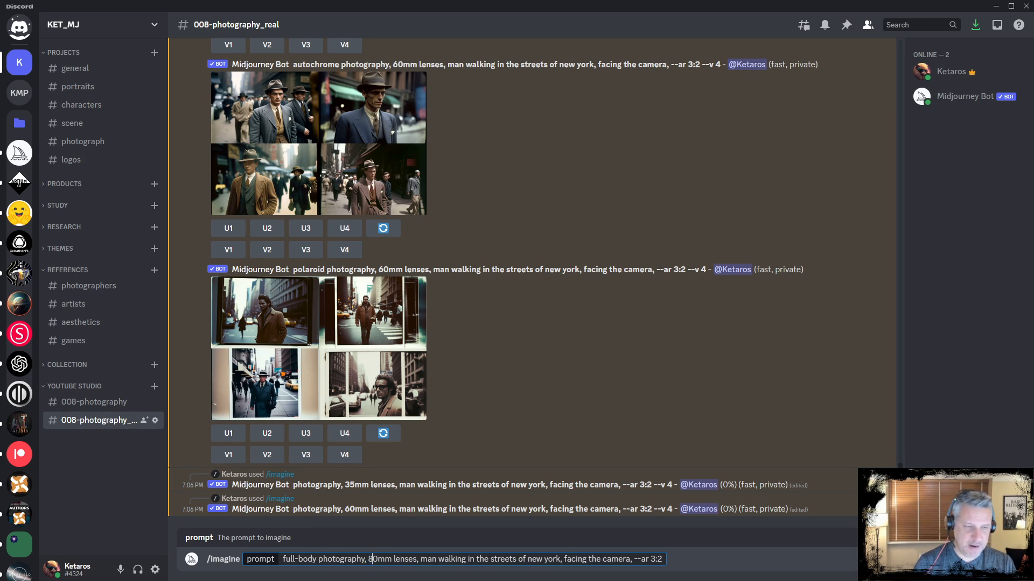
key(Return)
Change the lens in the full-body prompt from 80mm to 120mm and submit it
key(ctrl+z)
key(BackSpace)
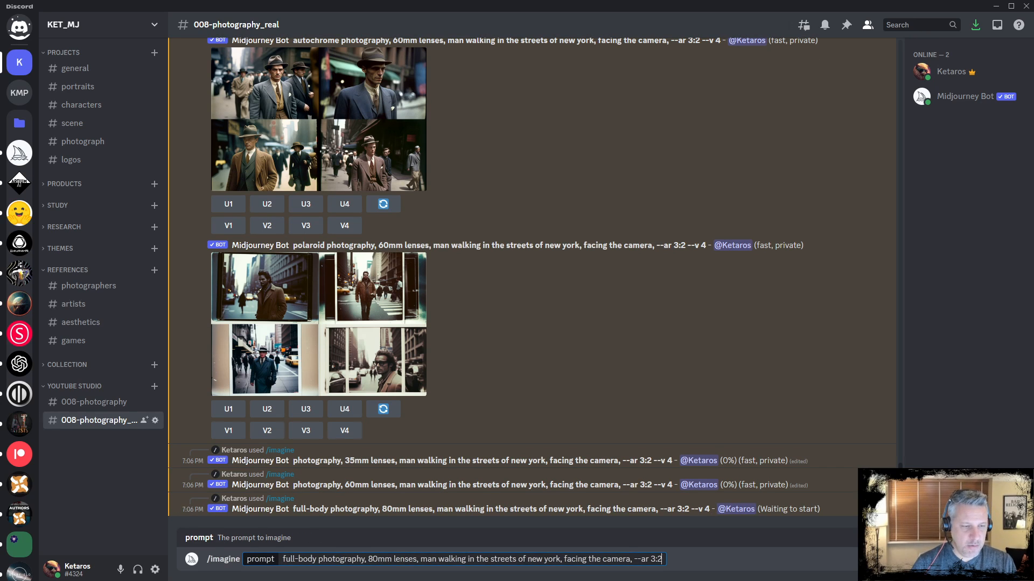
key(Right)
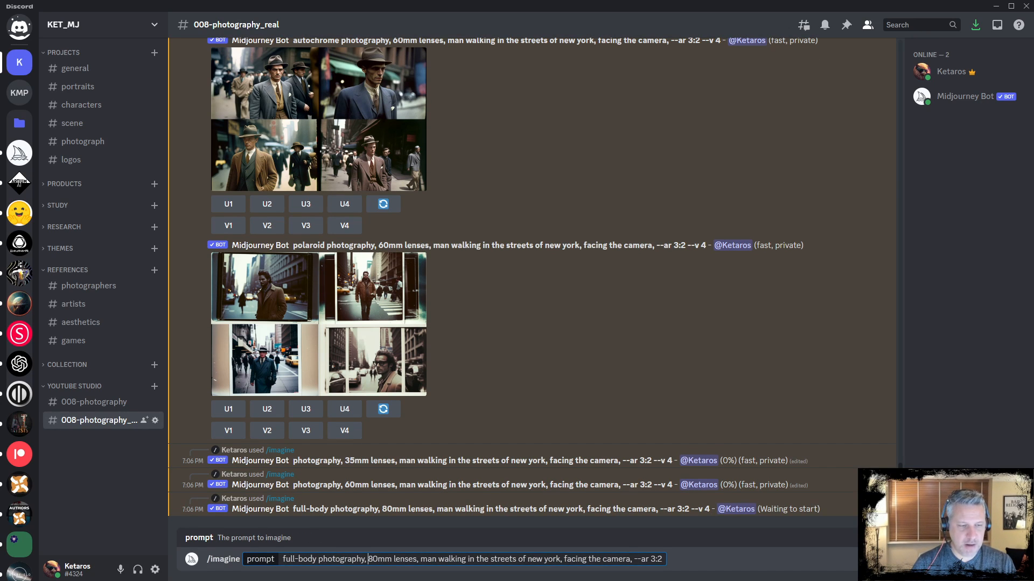
key(Delete)
key(Delete)
text(120)
key(Return)
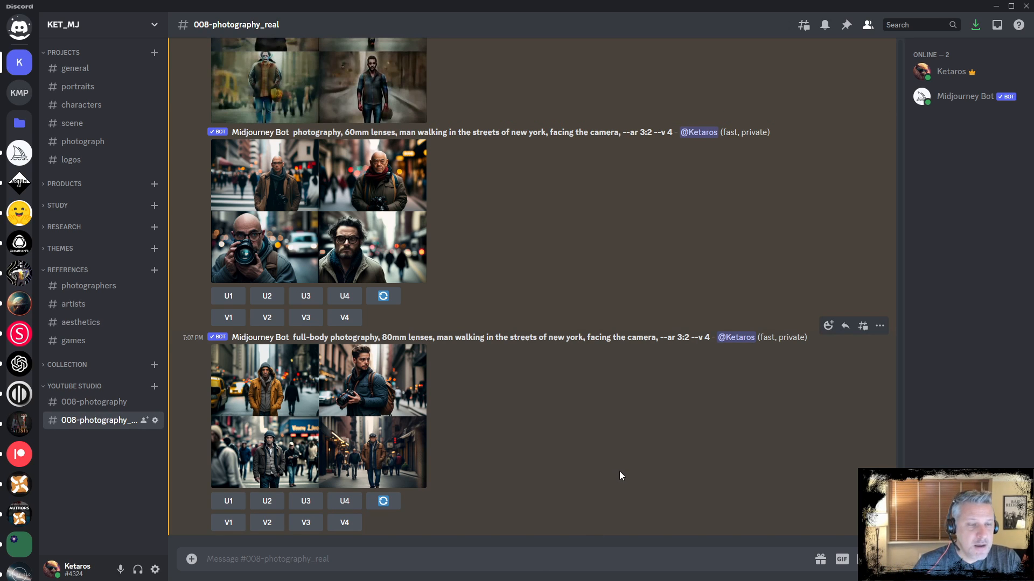
Scroll back through the results and enlarge the 35mm lens grid to compare it
scroll(438, 353, up, 4)
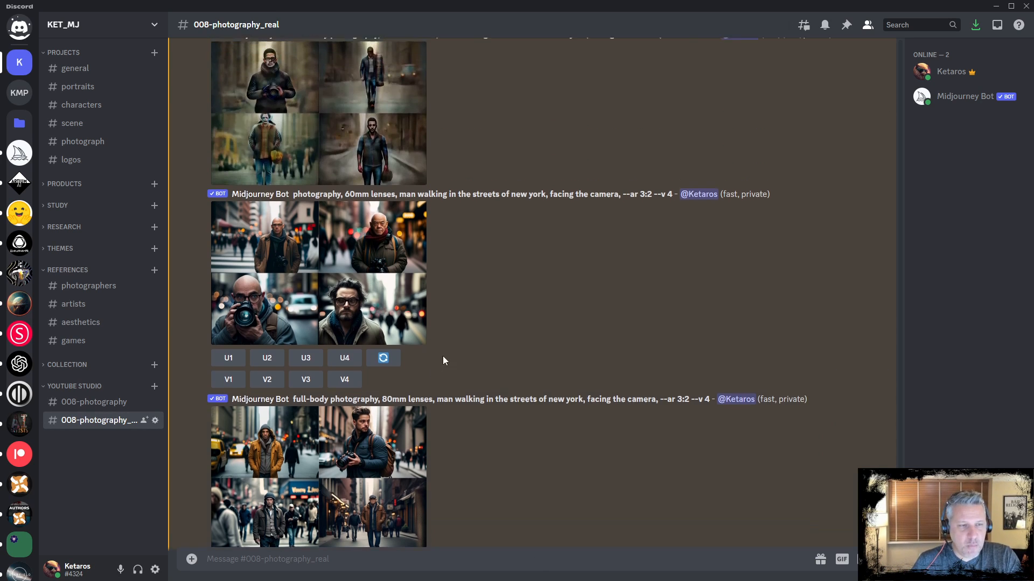
scroll(485, 395, up, 4)
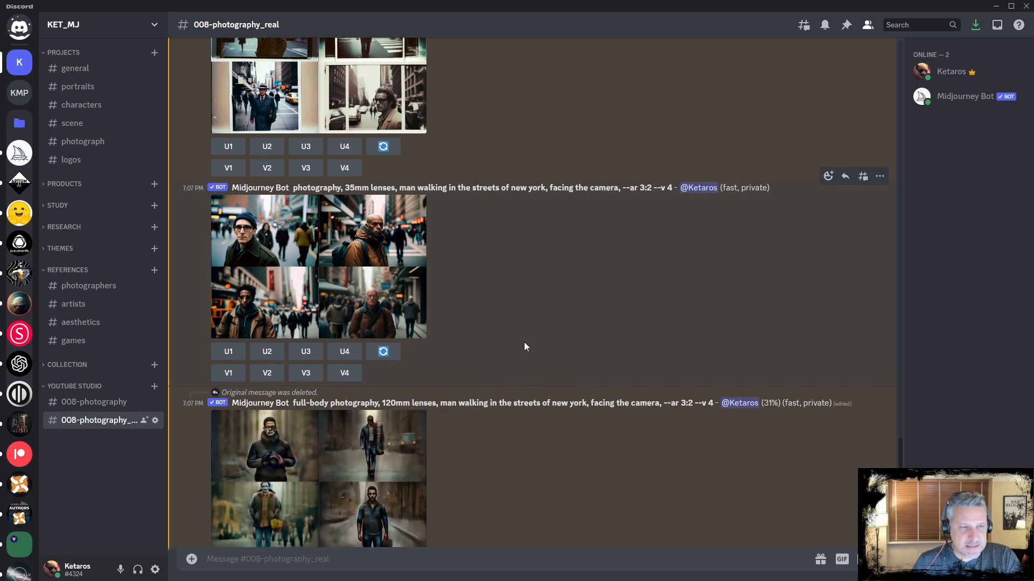
click(334, 262)
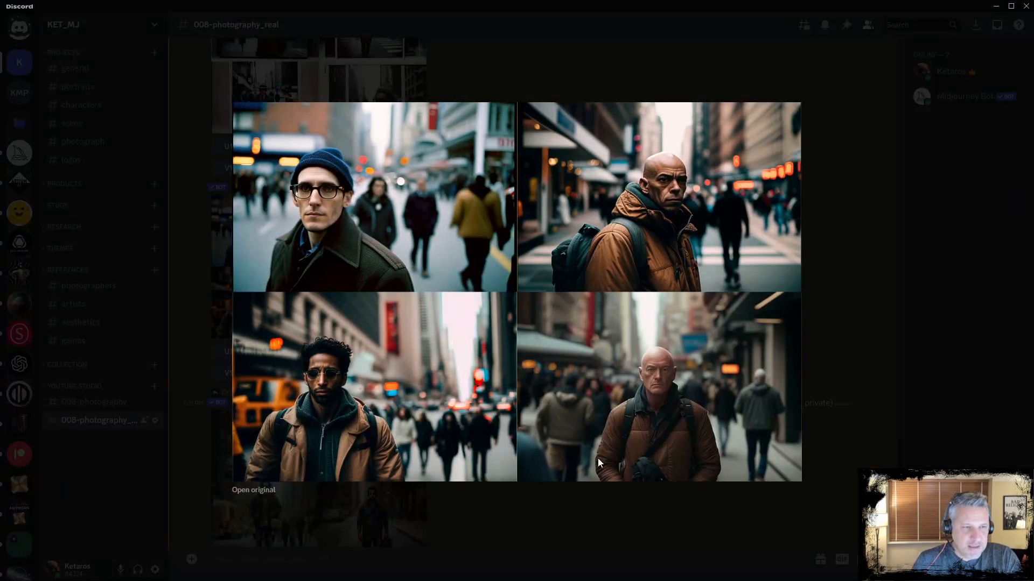
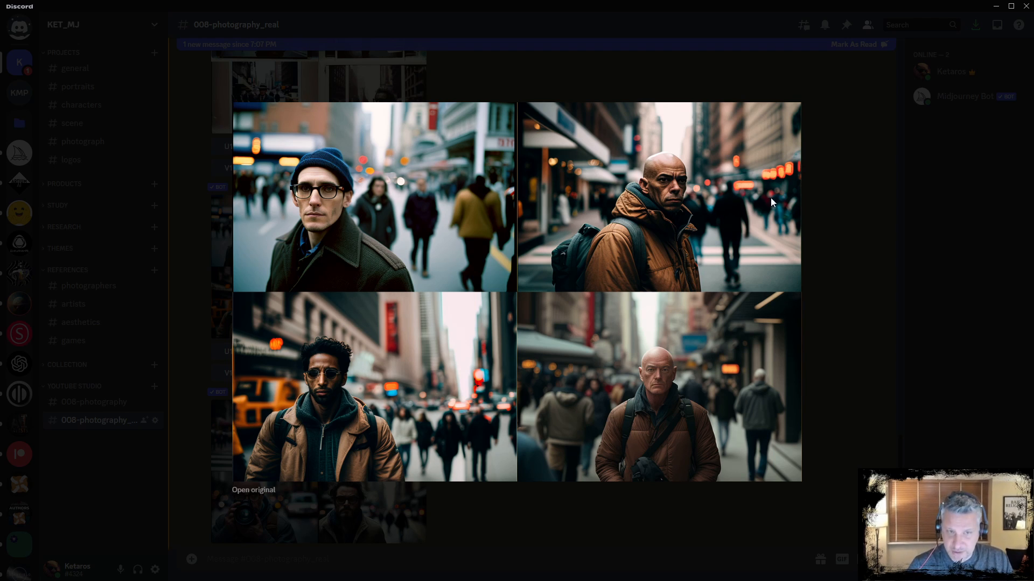
Enlarge and compare the 60mm, 80mm full-body and 120mm lens result grids one after another
click(826, 194)
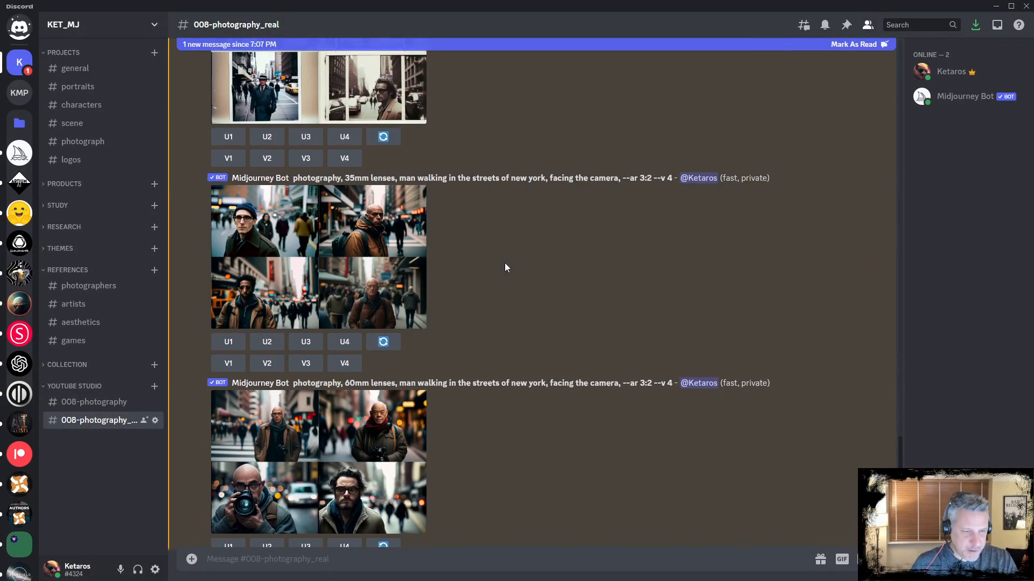
click(388, 264)
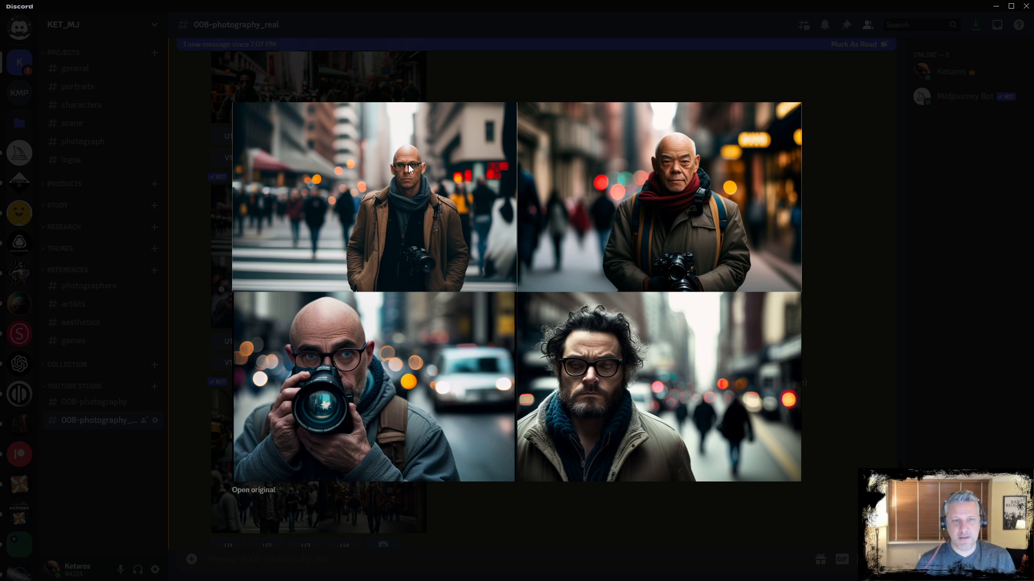
click(874, 271)
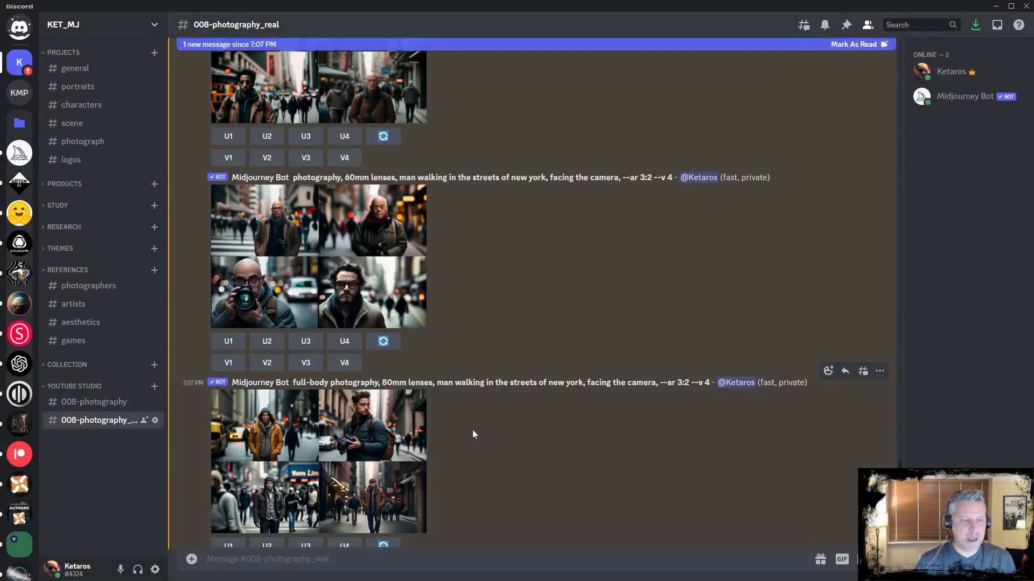
click(371, 435)
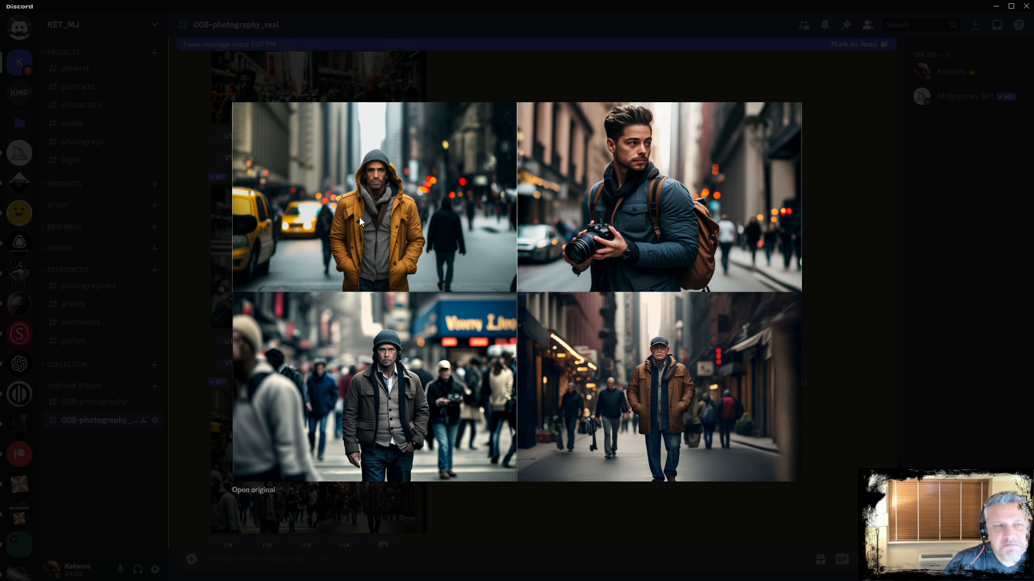
click(548, 507)
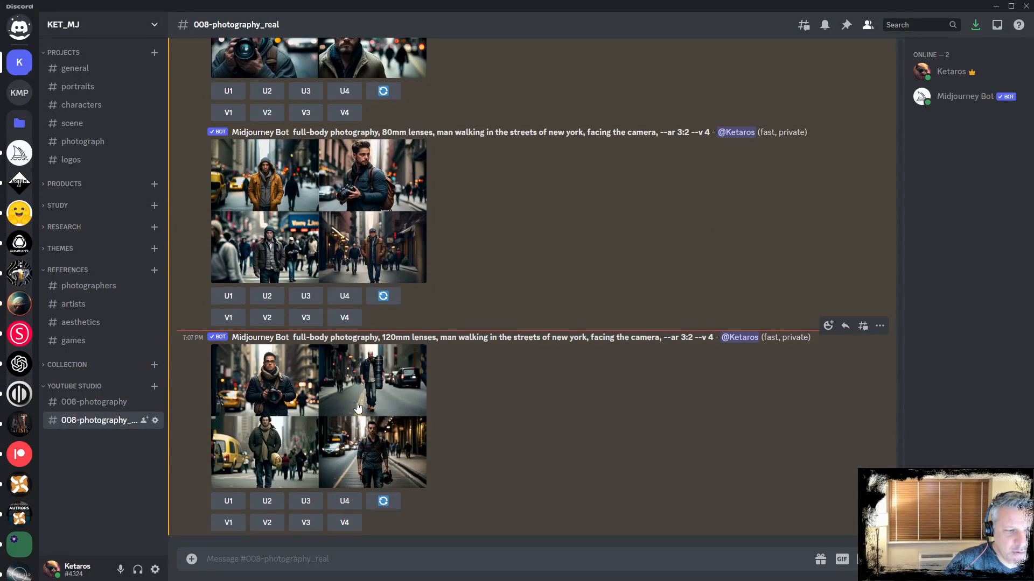
click(351, 408)
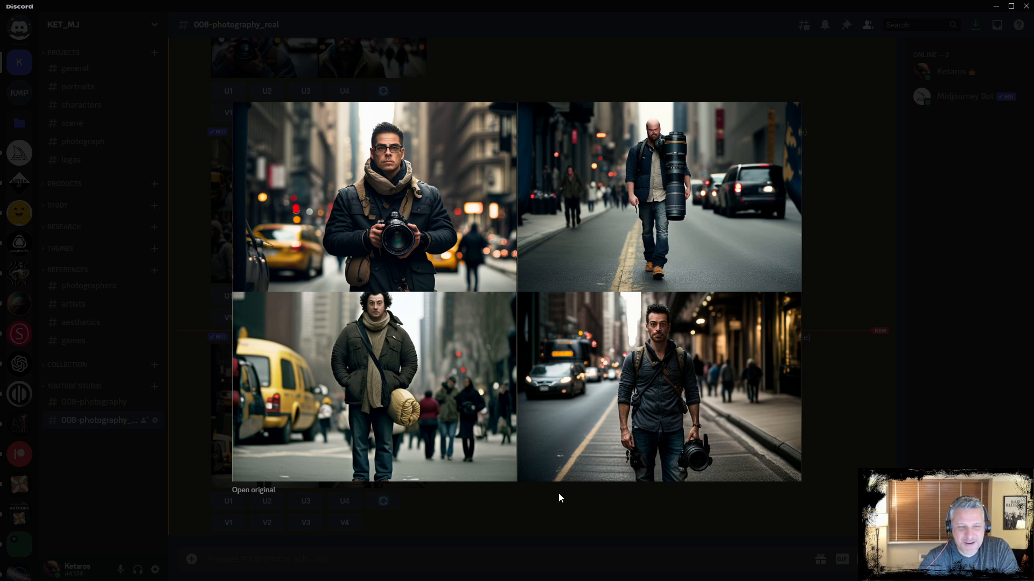
click(543, 495)
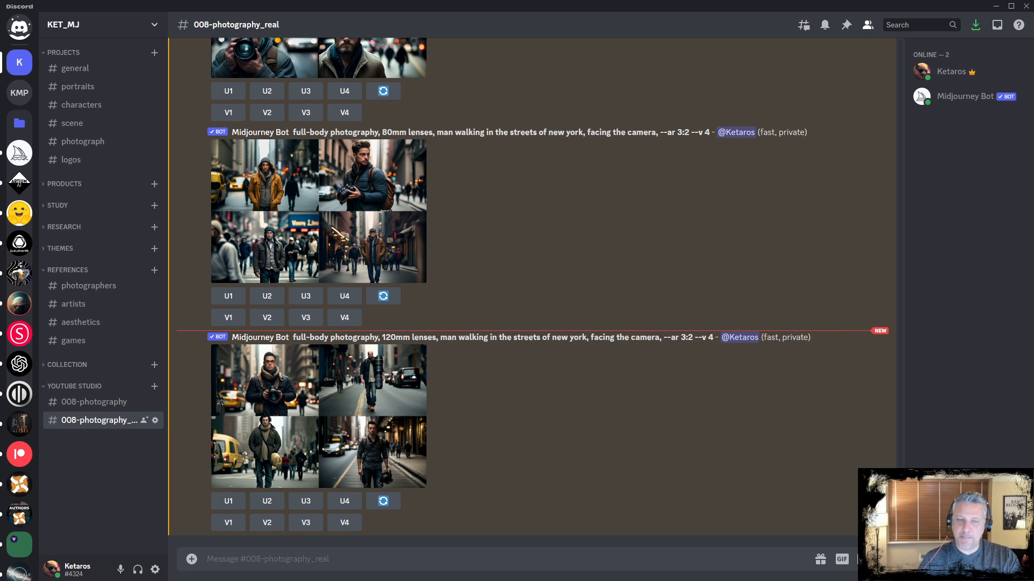
scroll(397, 317, up, 10)
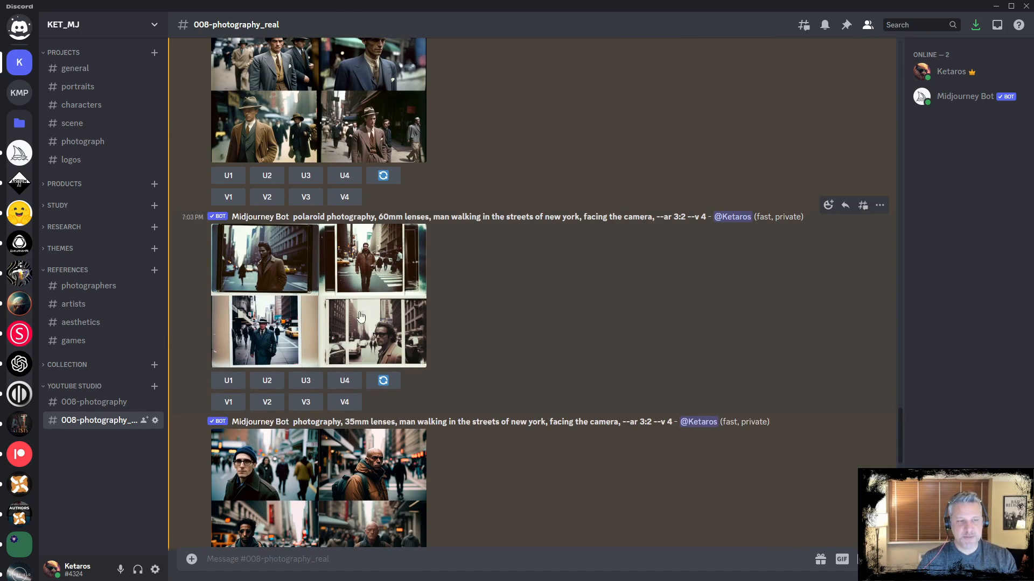
scroll(460, 380, down, 10)
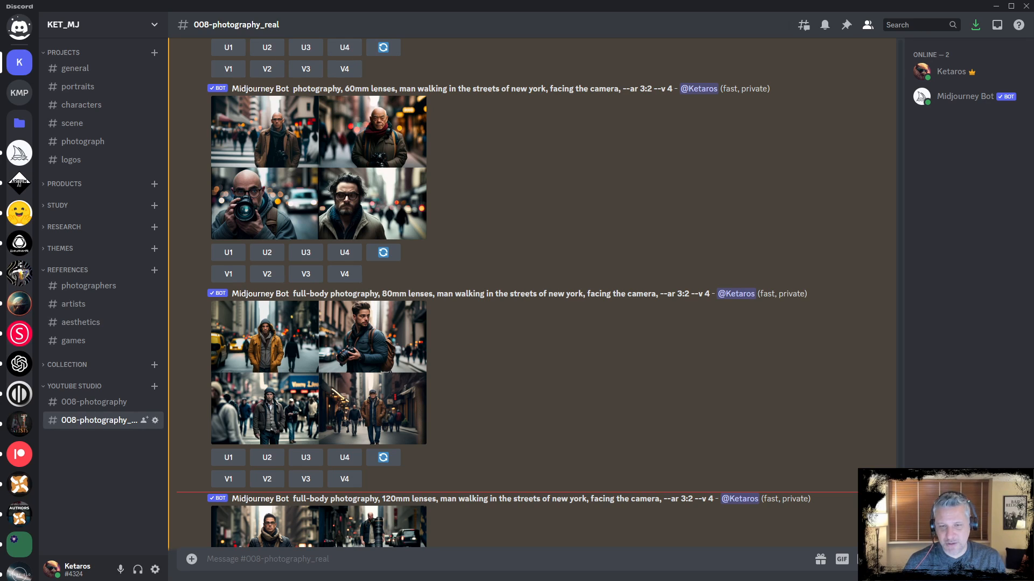
Submit the imagine prompt 'photography, shot with SLR 60mm lenses, man walking in the streets of new york, facing the camera, --ar 3:2'
click(425, 556)
text(/)
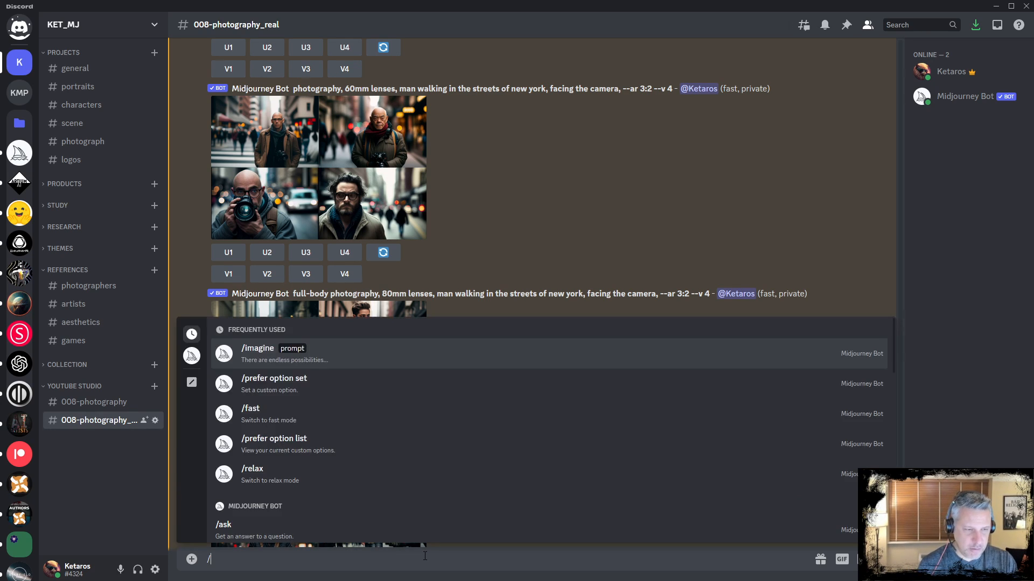
text(imagine)
key(Tab)
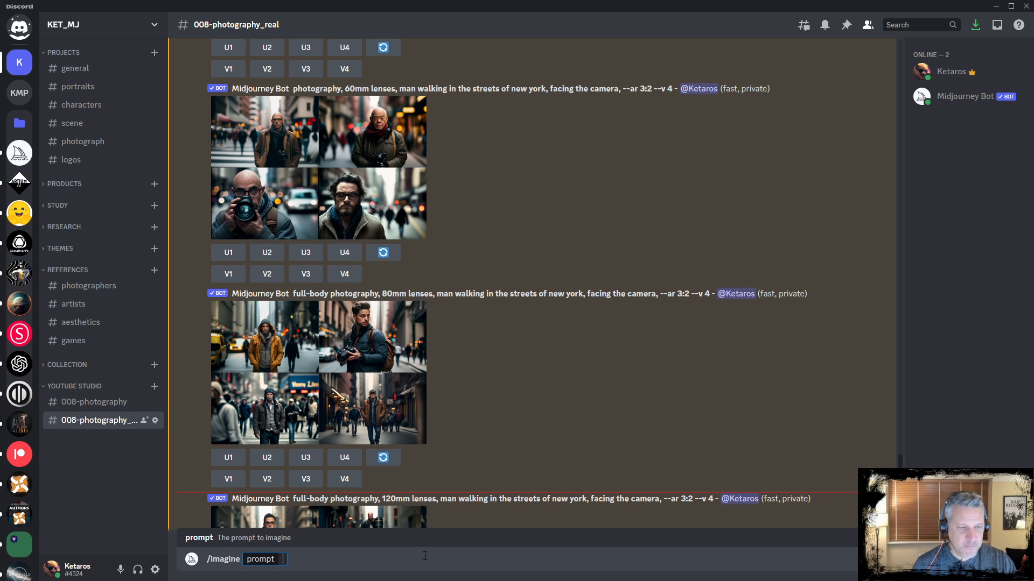
text(photography, shot with SLR 60mm lenses, man walking in the streets of new york, facing the camera, --ar 3:2)
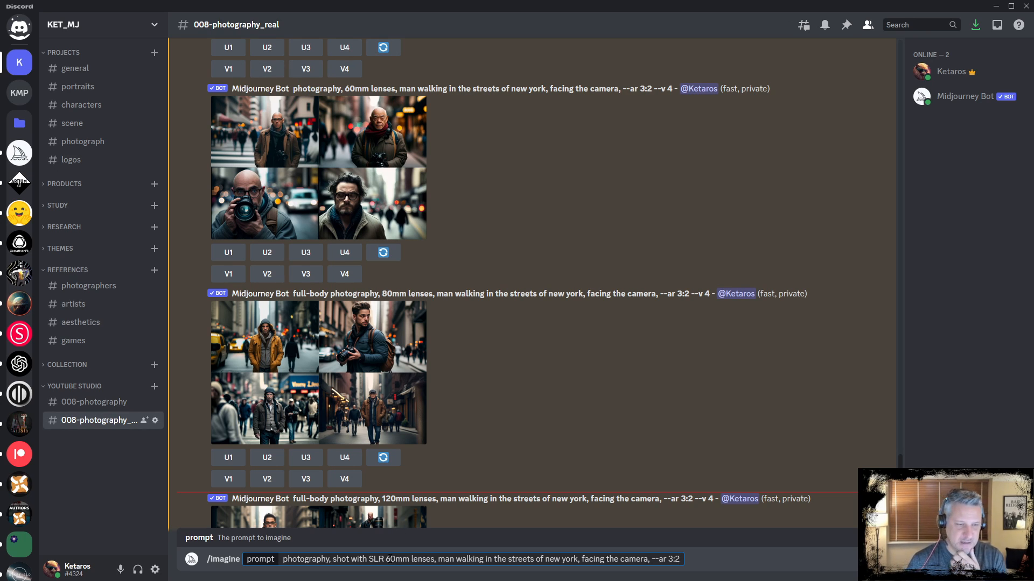
key(Return)
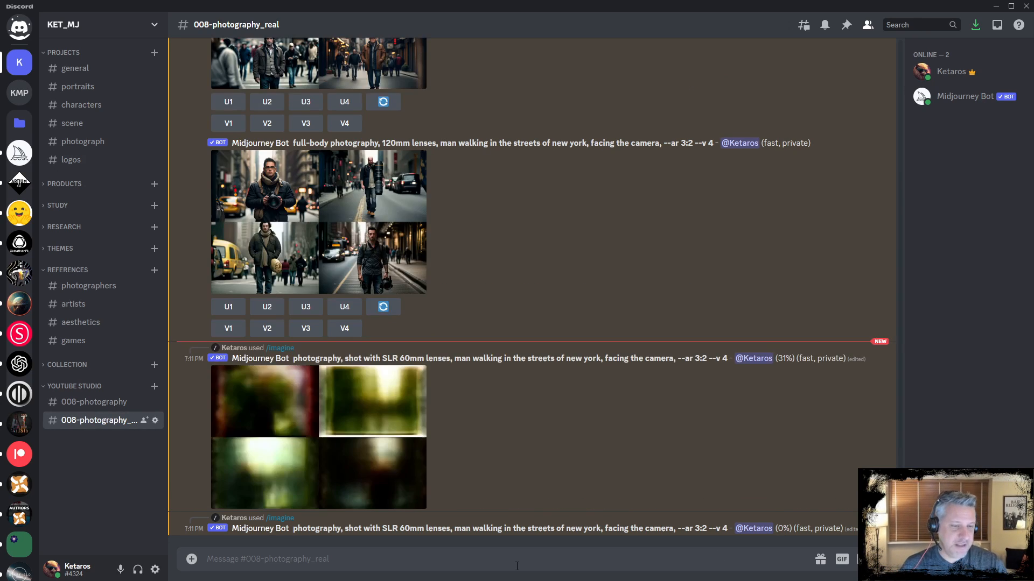
Submit the same imagine prompt again with DSLR in place of SLR 60mm lenses
text(/imagi)
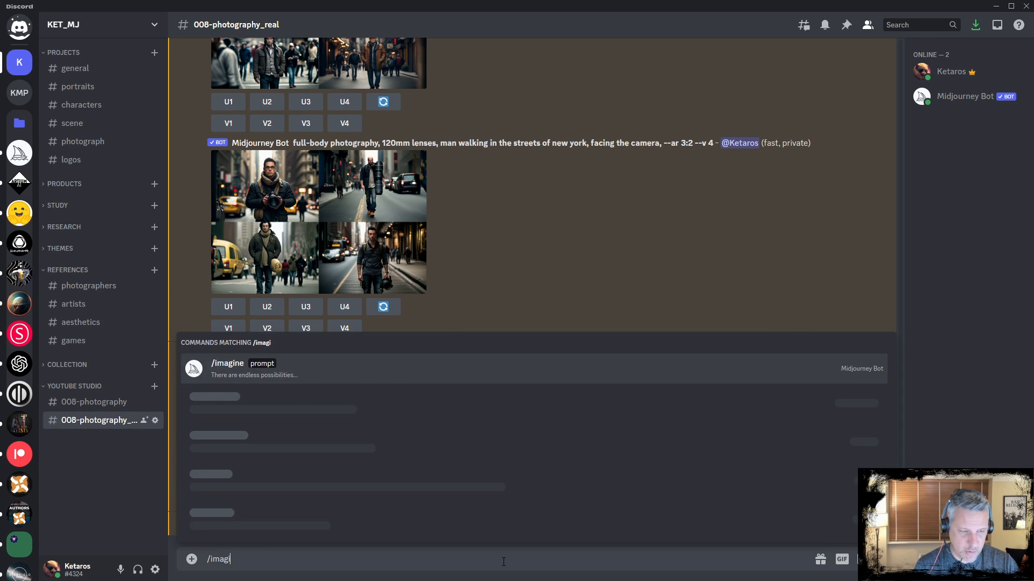
key(Tab)
text(photography, shot with DSLR 60mm lenses, man walking in the streets of new york, facing the camera, --ar 3:2)
key(Return)
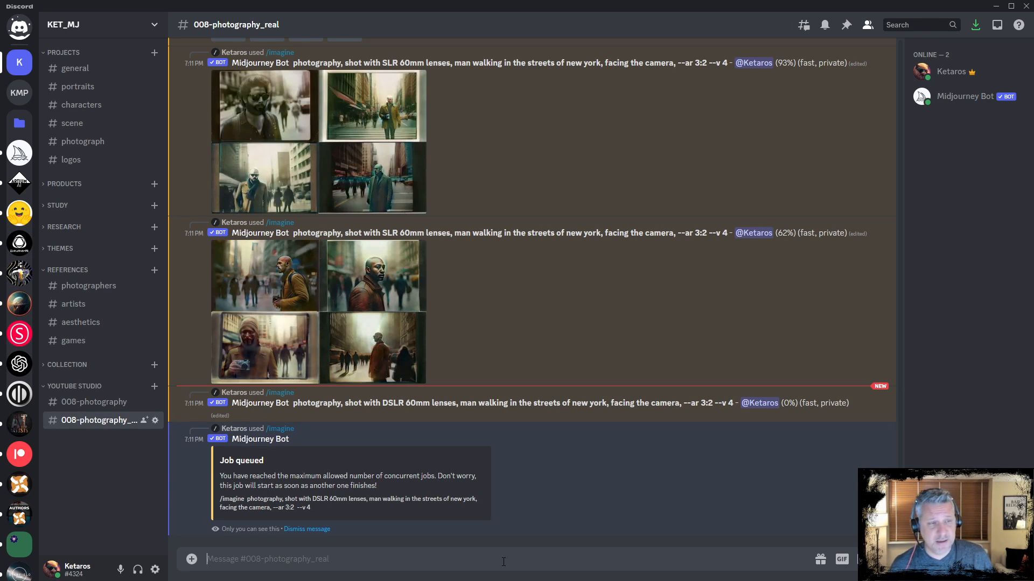
Enlarge and compare the SLR and DSLR 60mm result grids, highlighting the camera term in the prompt
scroll(625, 371, up, 2)
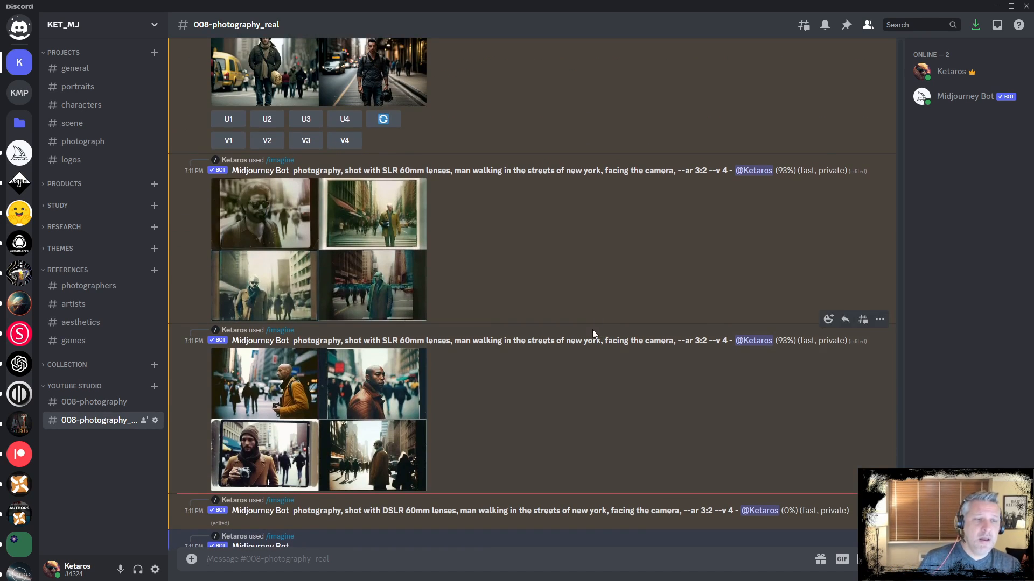
scroll(592, 312, down, 2)
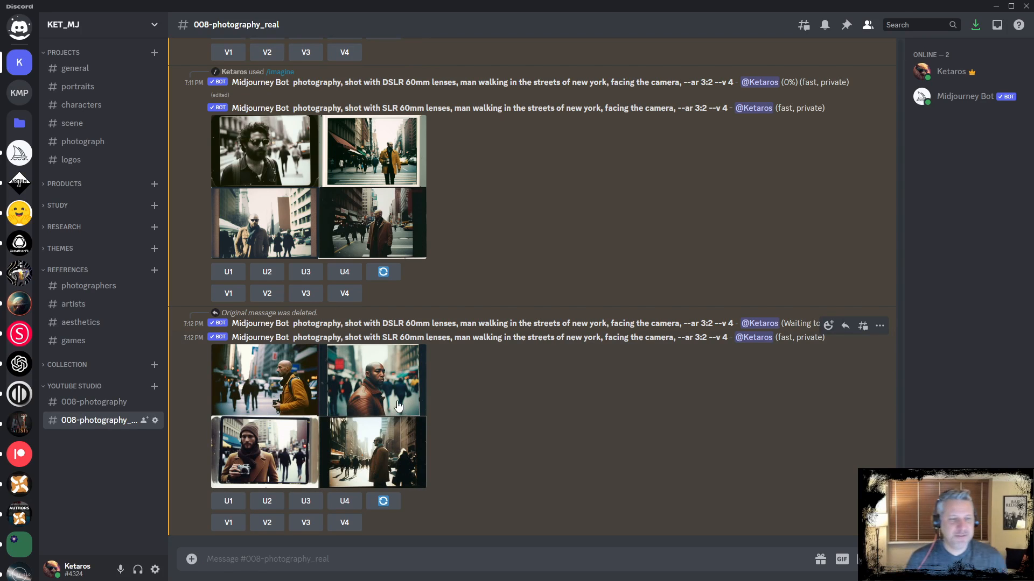
click(391, 400)
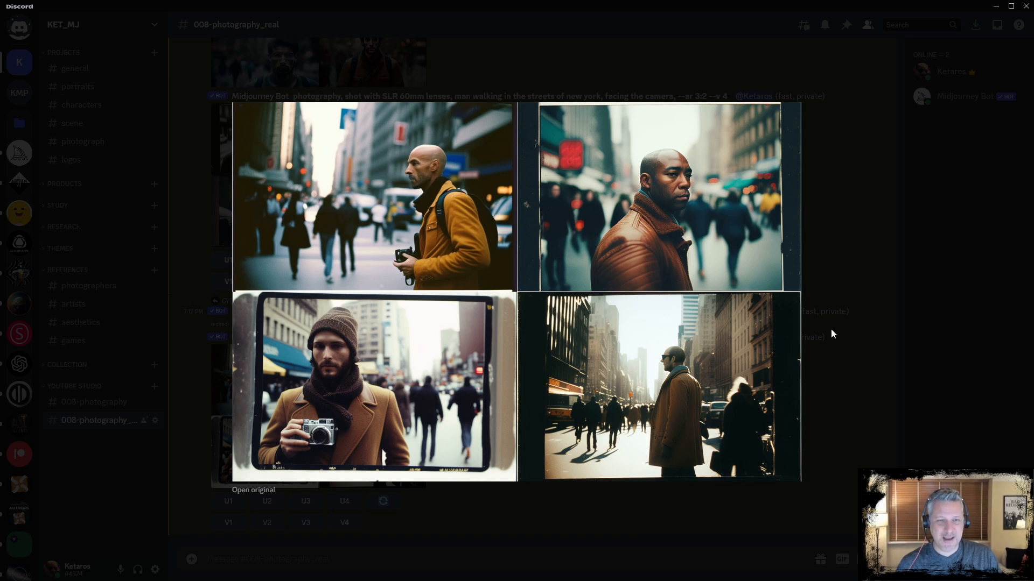
click(852, 273)
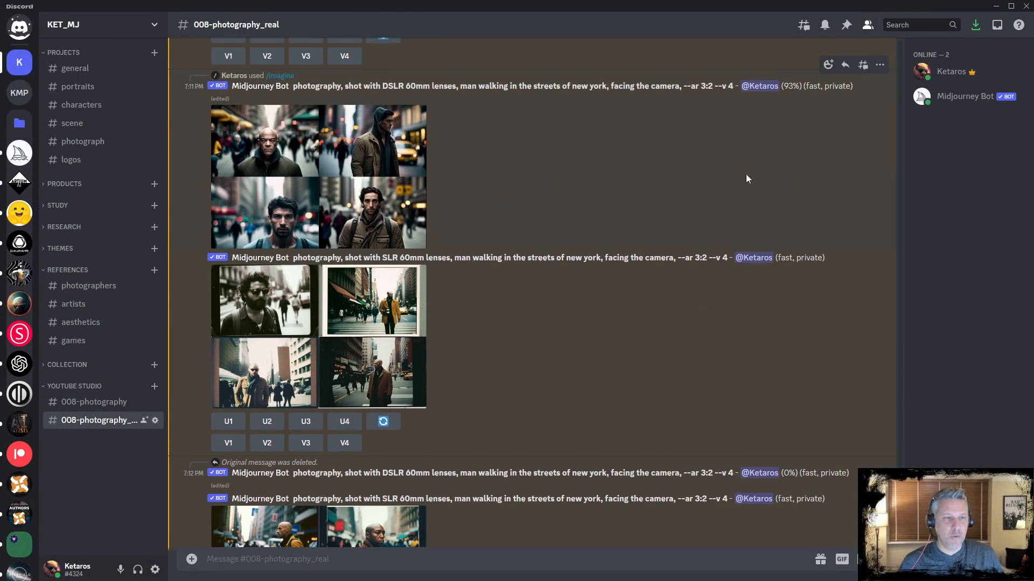
click(323, 148)
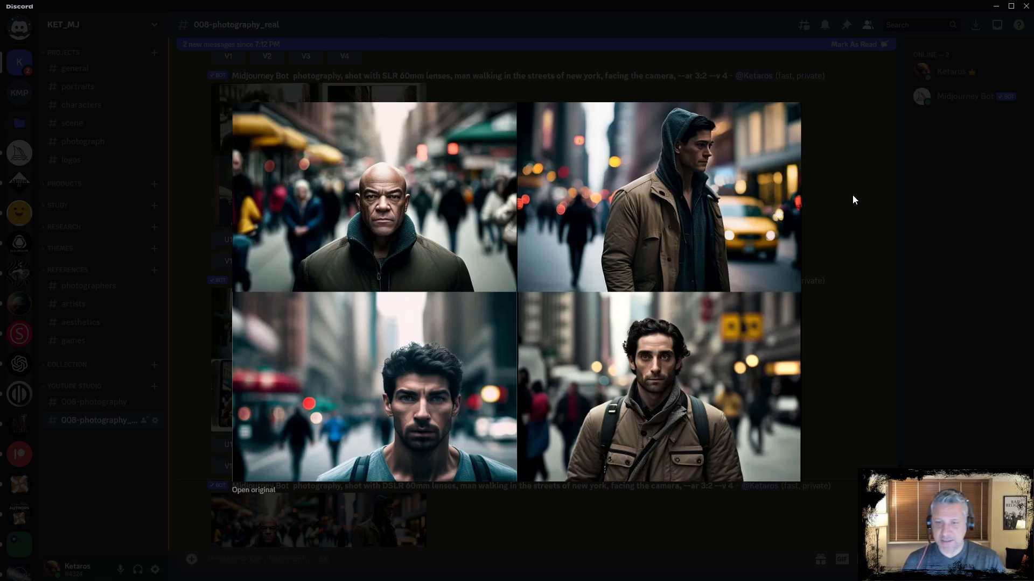
click(496, 539)
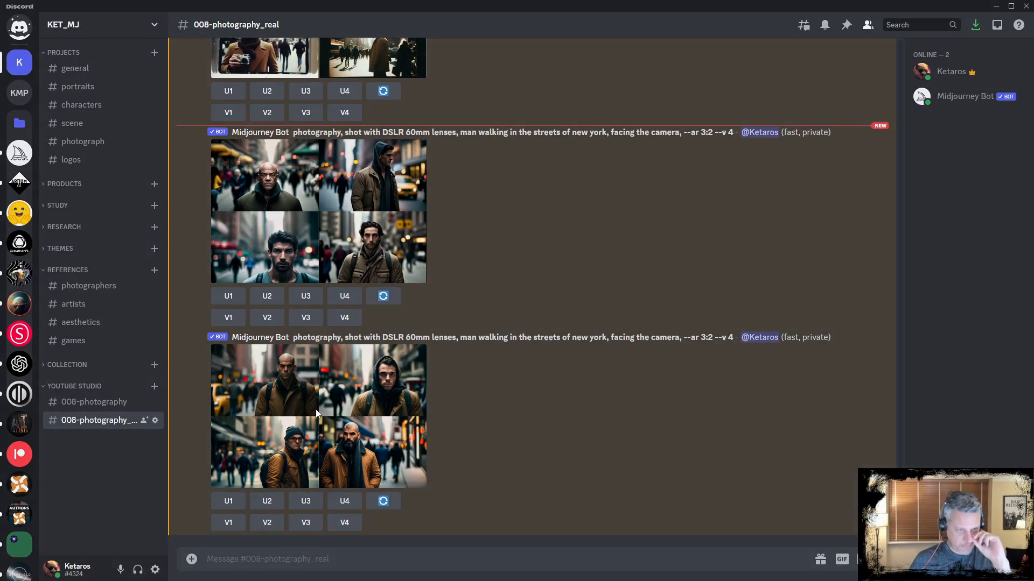
click(366, 421)
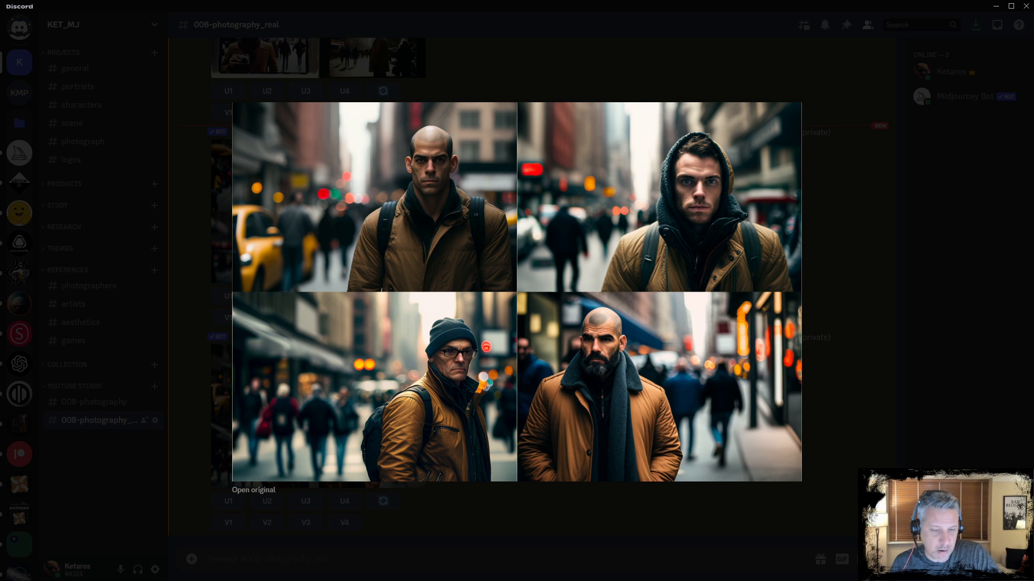
click(425, 59)
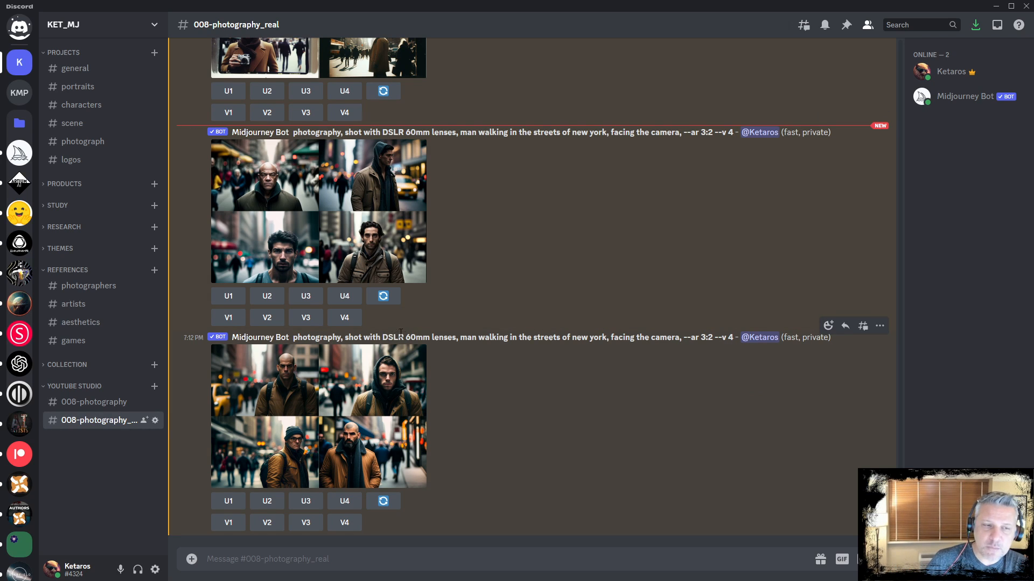
drag(416, 338, 394, 335)
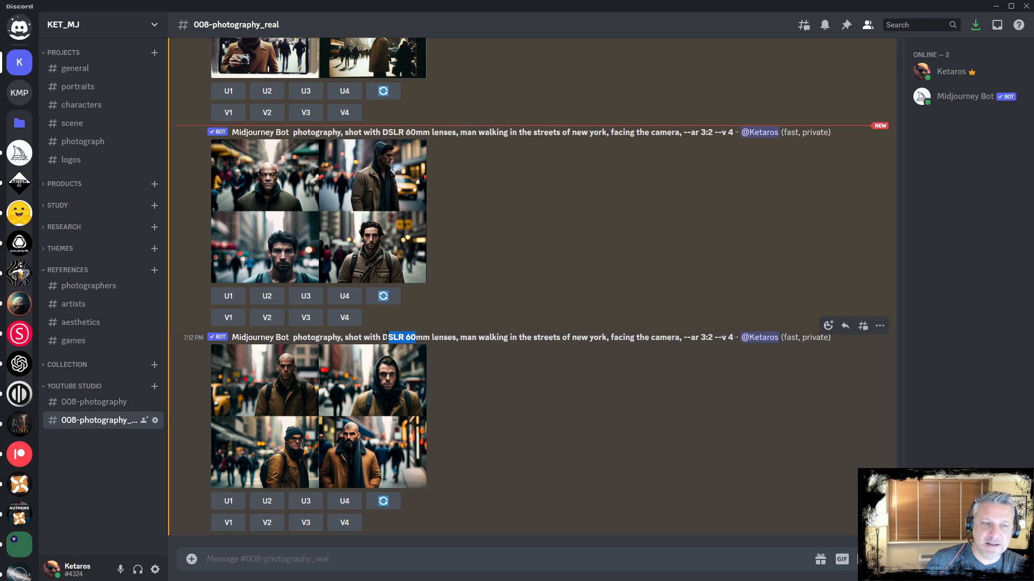
double_click(388, 338)
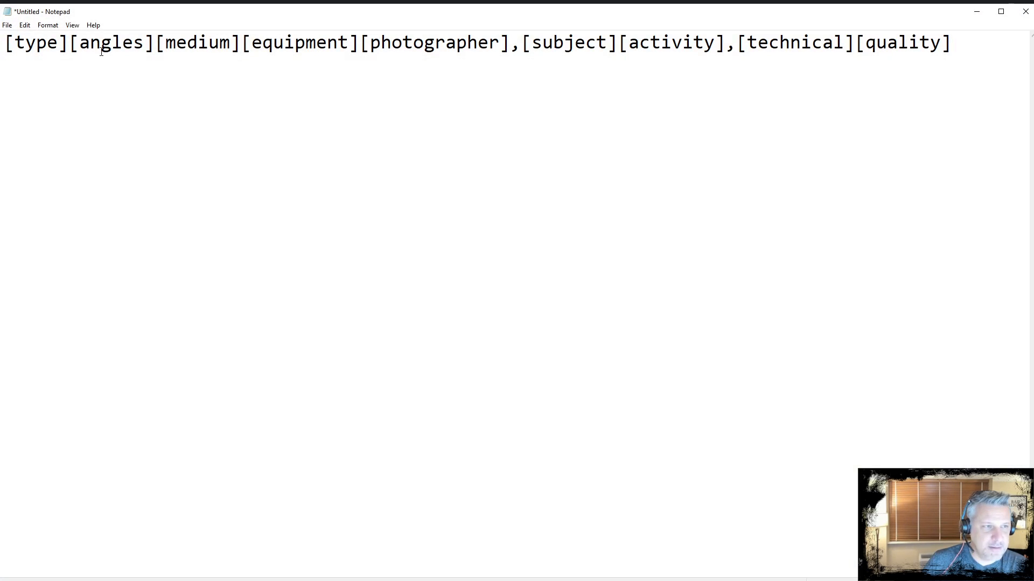
Highlight the sections of the bracketed photography prompt template in Notepad, then minimize Notepad
drag(4, 43, 356, 43)
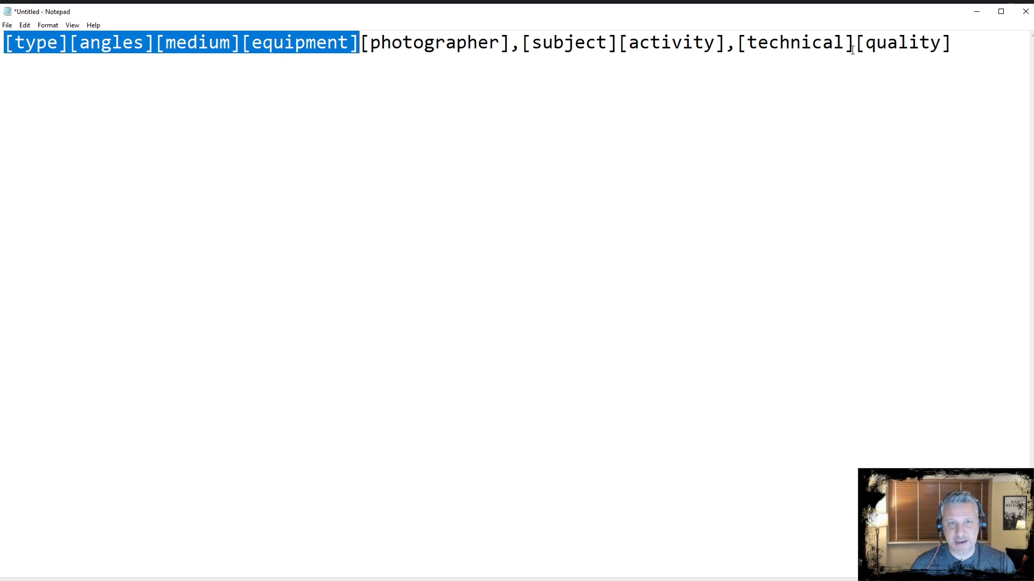
drag(855, 43, 741, 39)
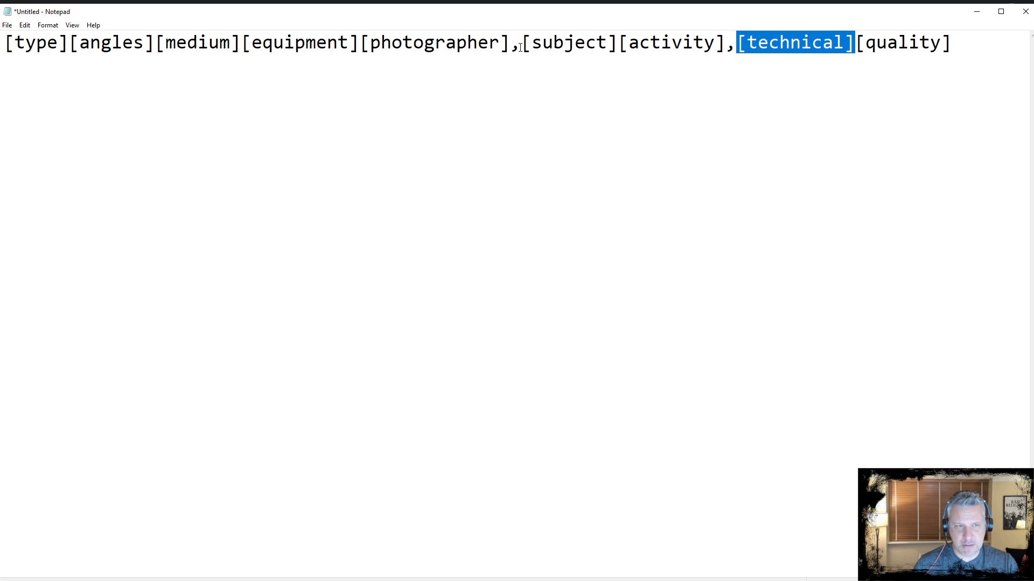
drag(521, 43, 747, 43)
drag(360, 43, 499, 44)
drag(4, 43, 845, 43)
click(851, 44)
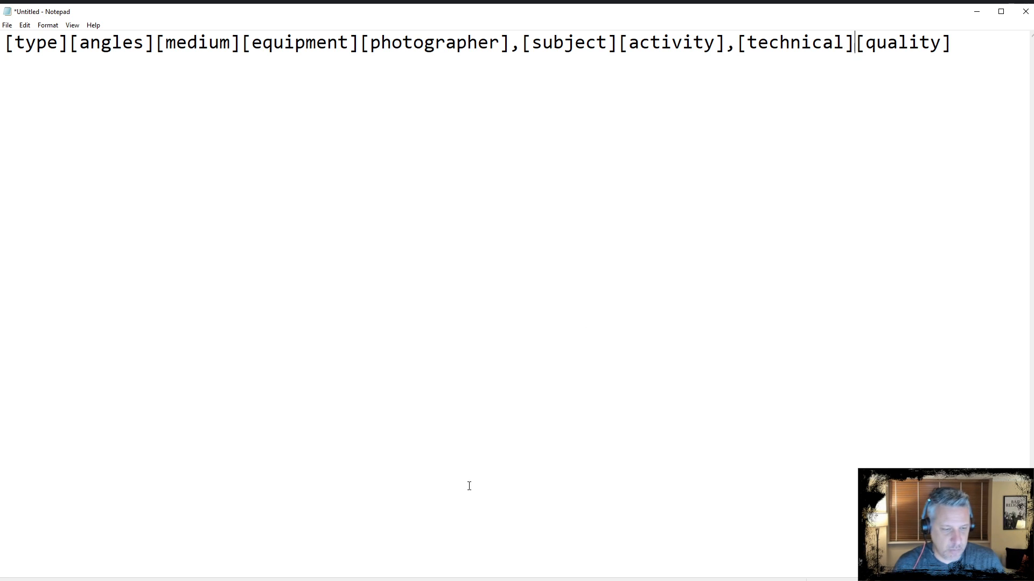
click(977, 9)
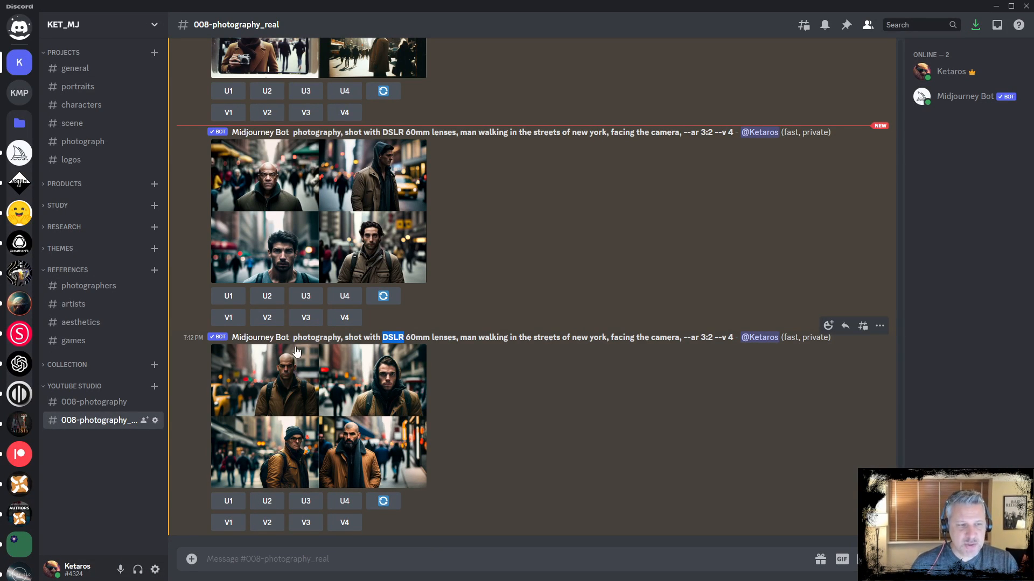
Copy the DSLR 60mm prompt, add 'HDR' before '--ar 3:2', and submit it as a new imagine prompt
drag(293, 338, 712, 337)
key(ctrl+c)
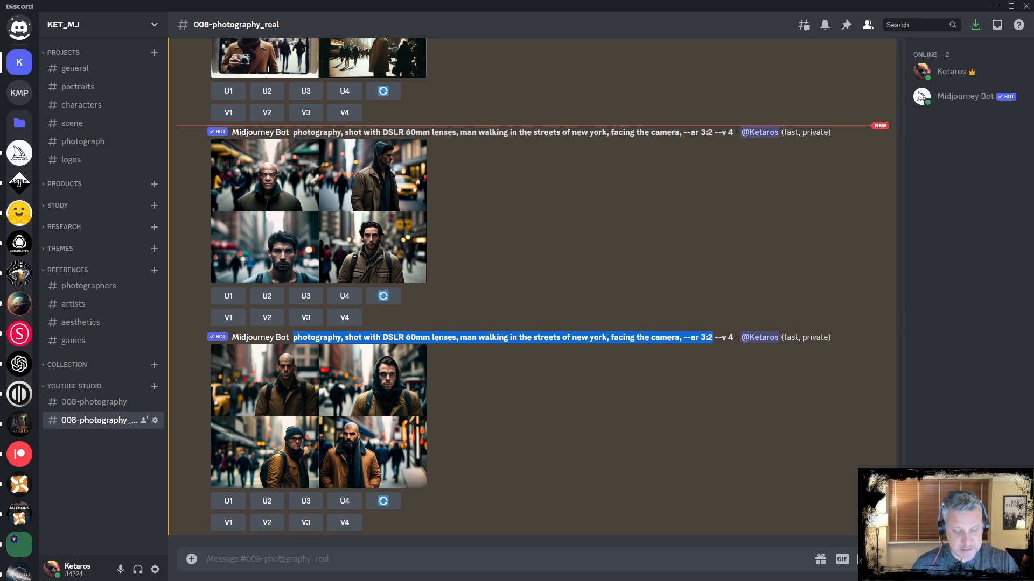
click(409, 560)
text(/imagi)
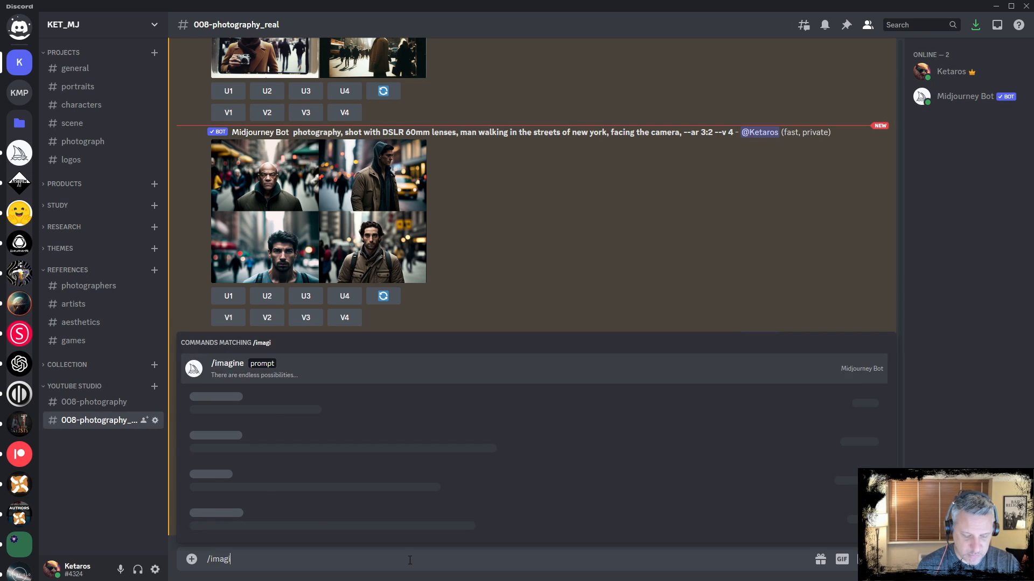
key(Tab)
key(ctrl+v)
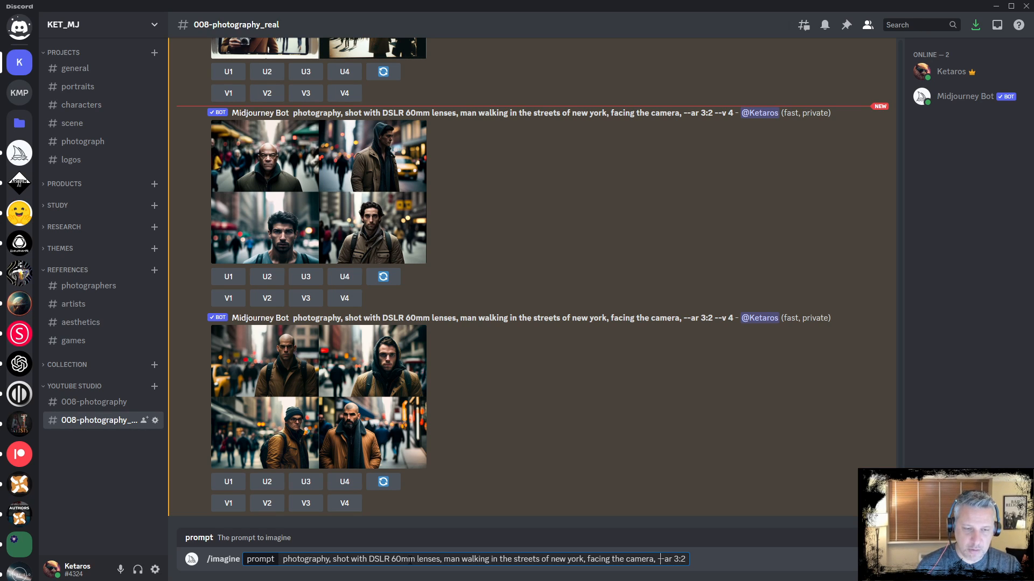
text(HDR)
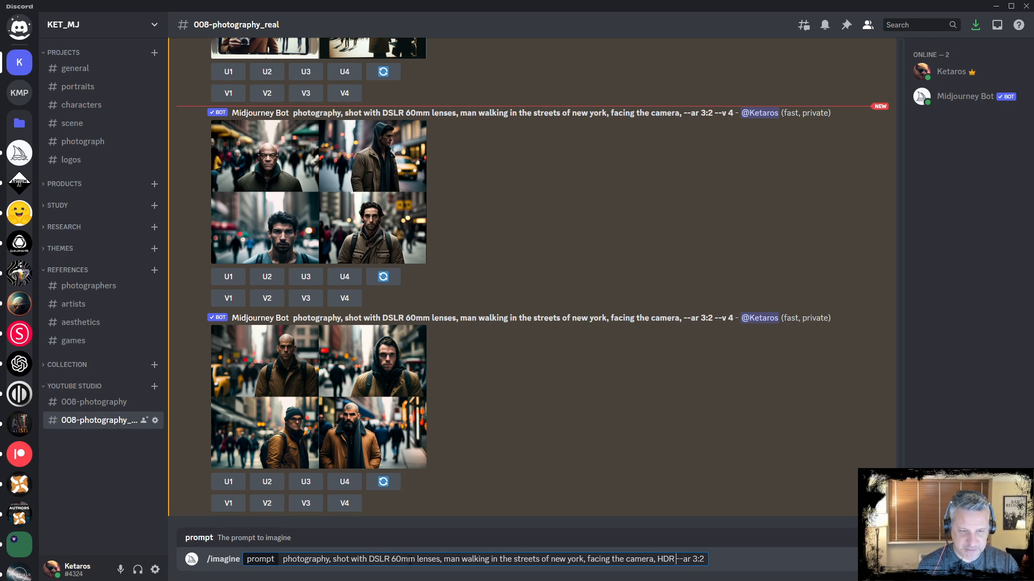
key(Return)
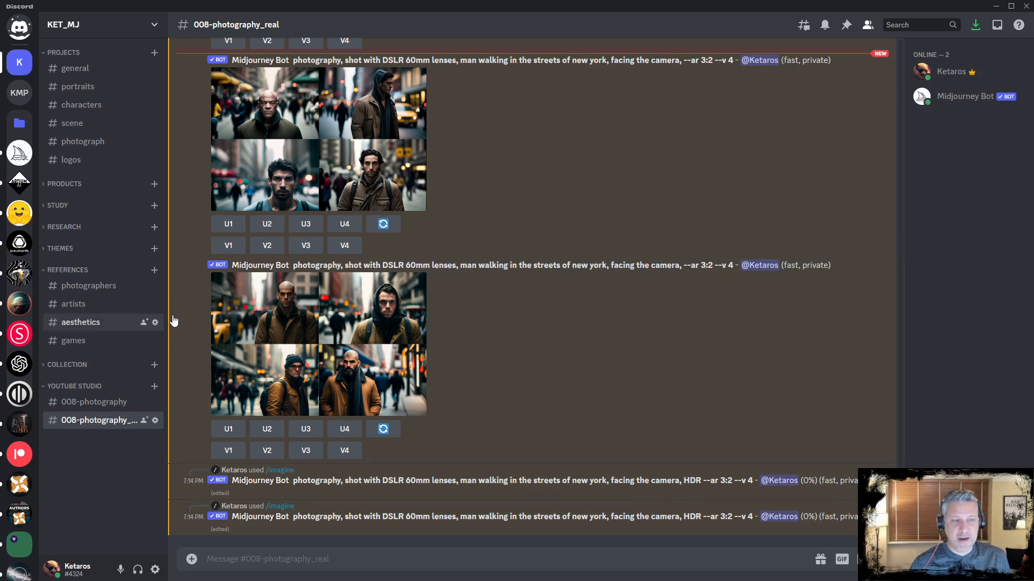
Enlarge the second DSLR 60mm result grid and the first HDR result grid to compare them
click(330, 341)
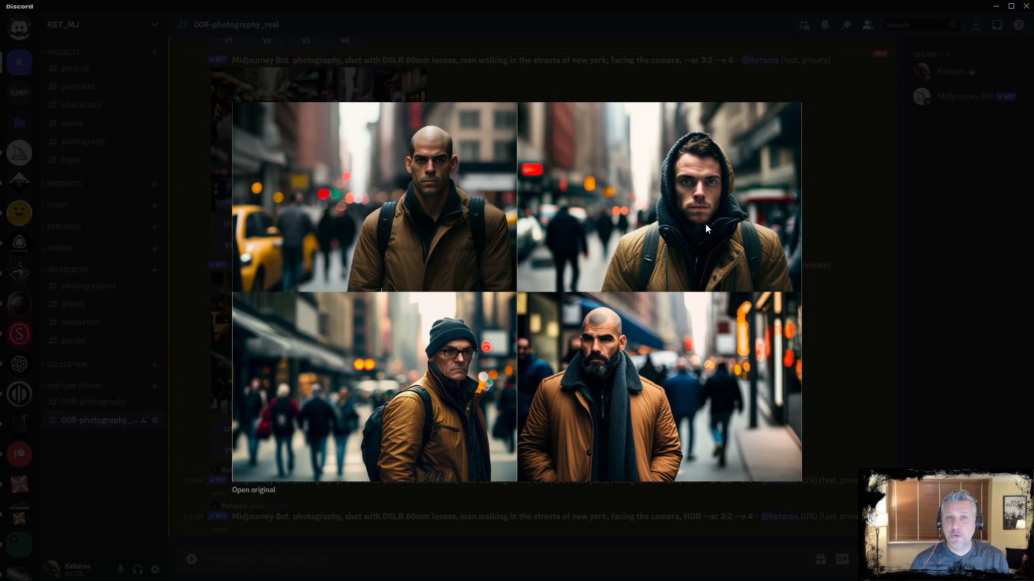
click(630, 549)
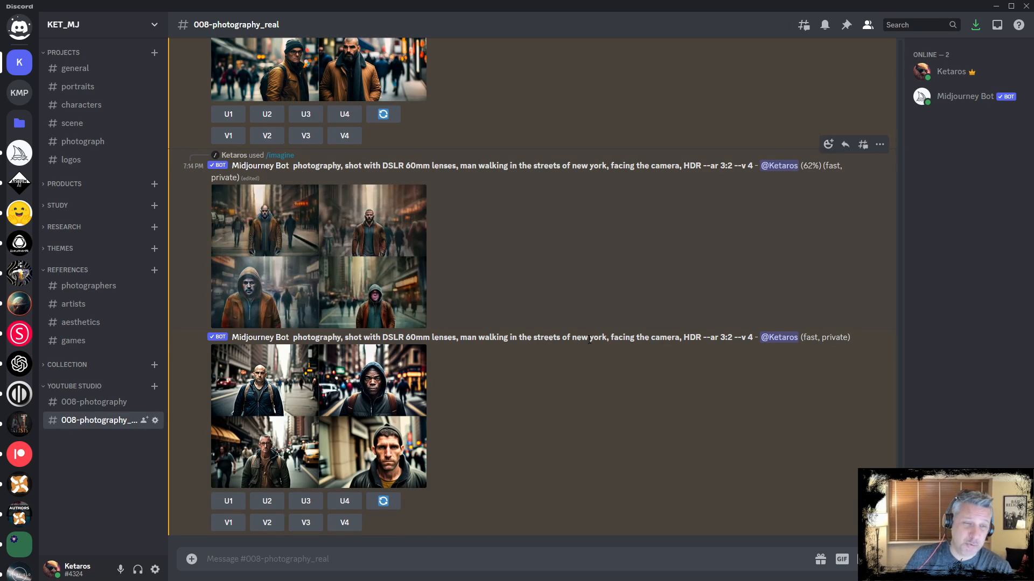
click(380, 407)
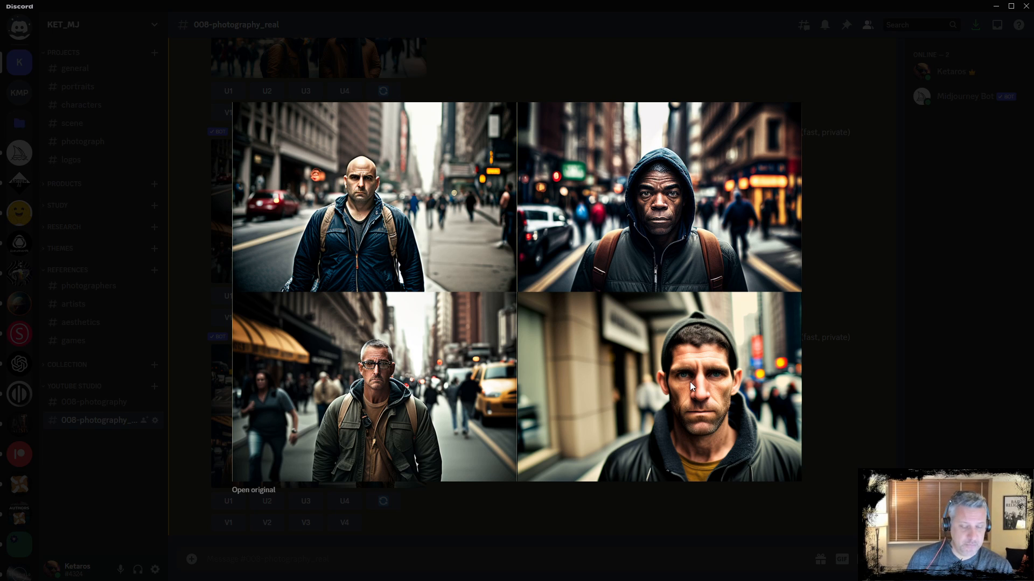
key(Escape)
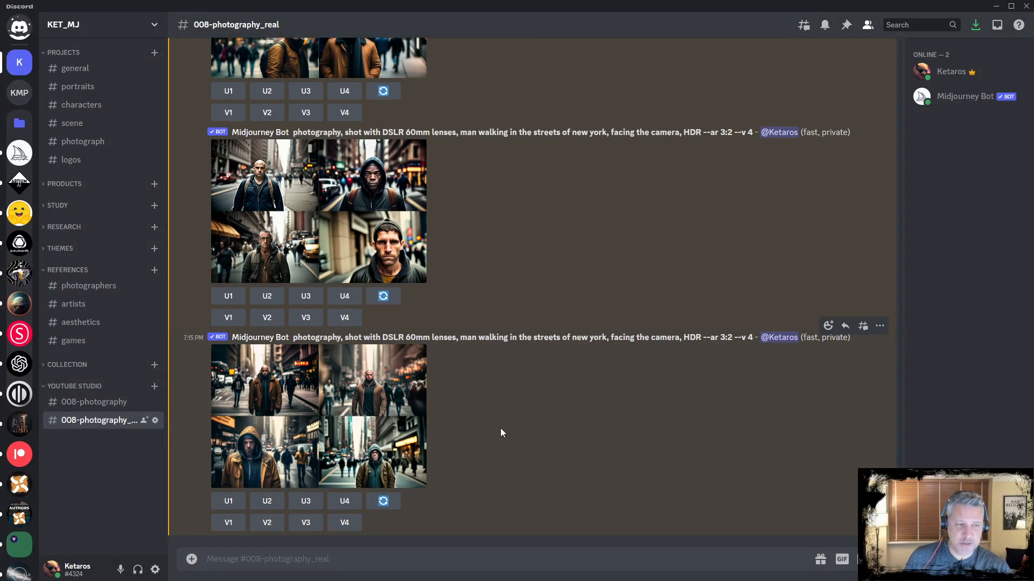
Enlarge the first DSLR 60mm grid, the SLR 60mm grid and the second HDR grid for side-by-side comparison
scroll(523, 323, up, 1)
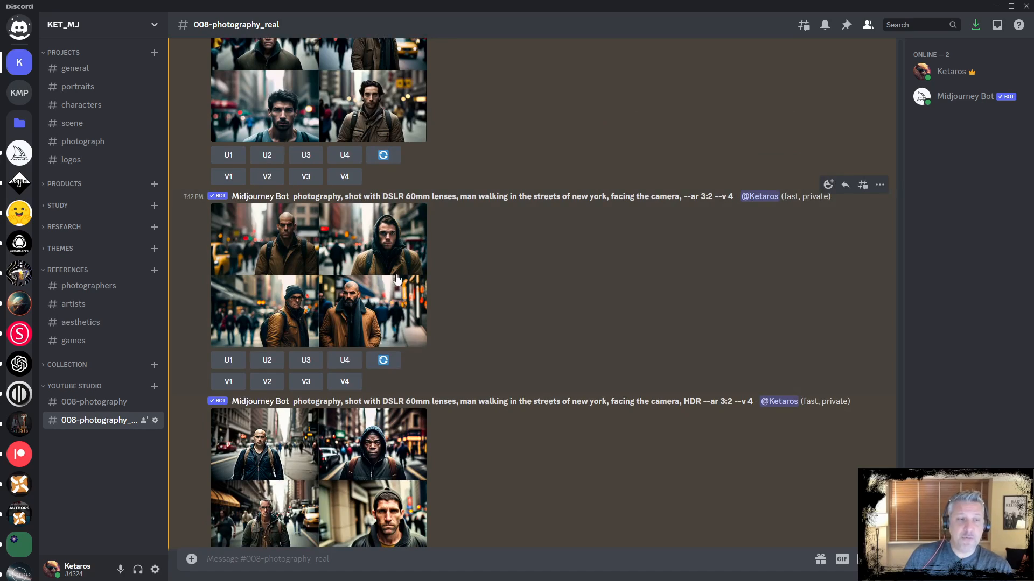
scroll(496, 283, up, 5)
click(360, 182)
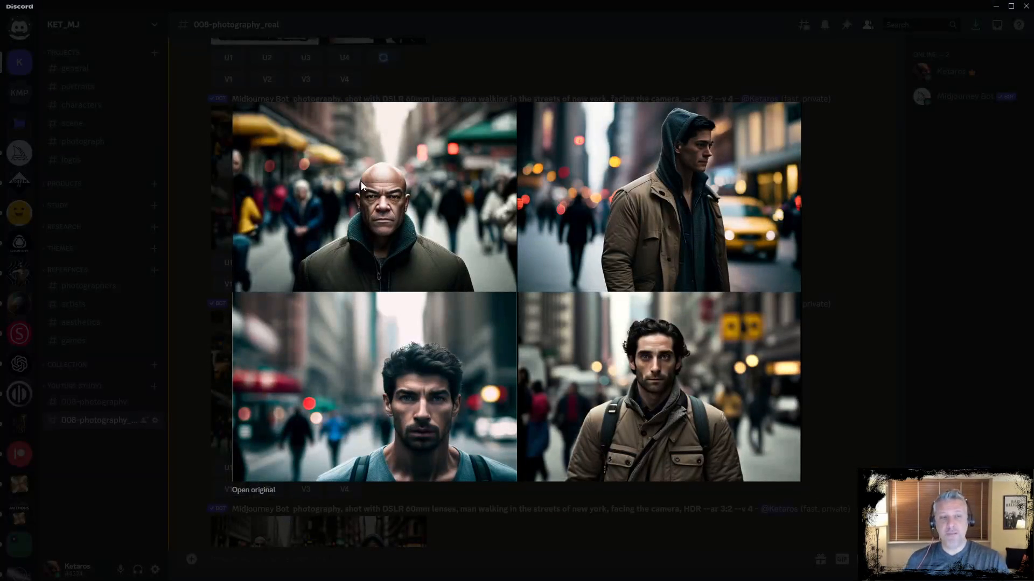
click(852, 343)
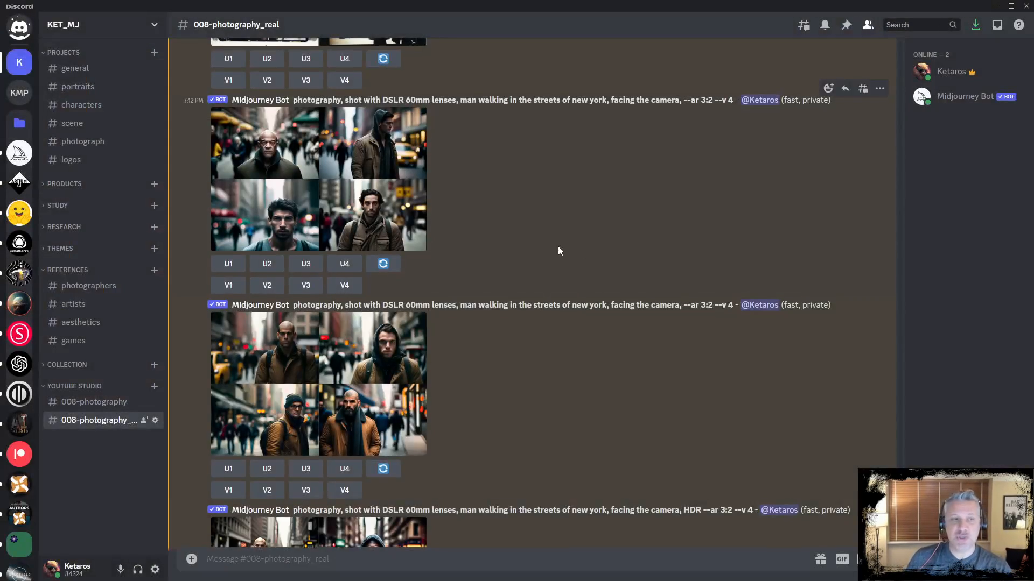
scroll(558, 247, up, 1)
scroll(459, 237, up, 4)
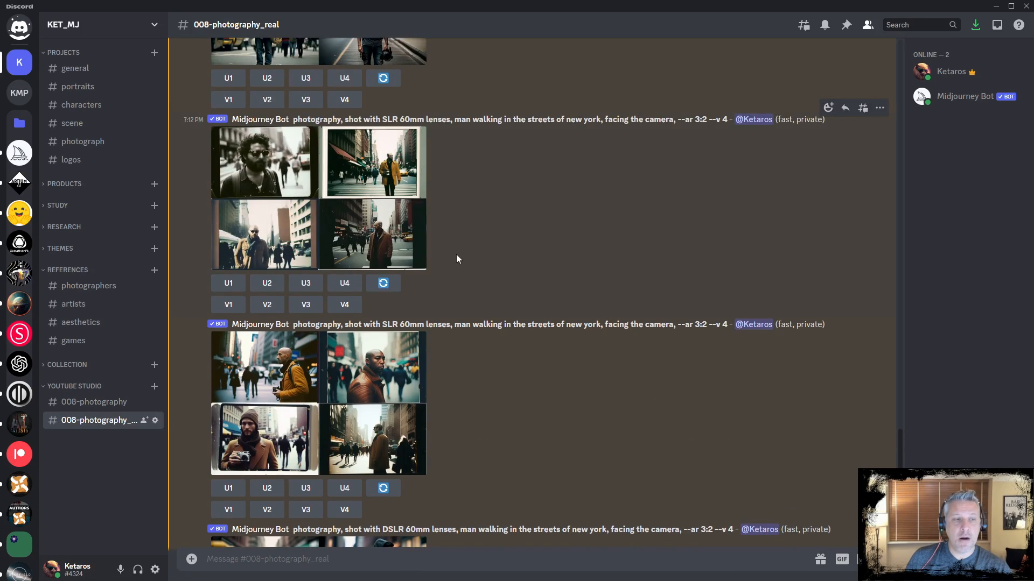
click(341, 229)
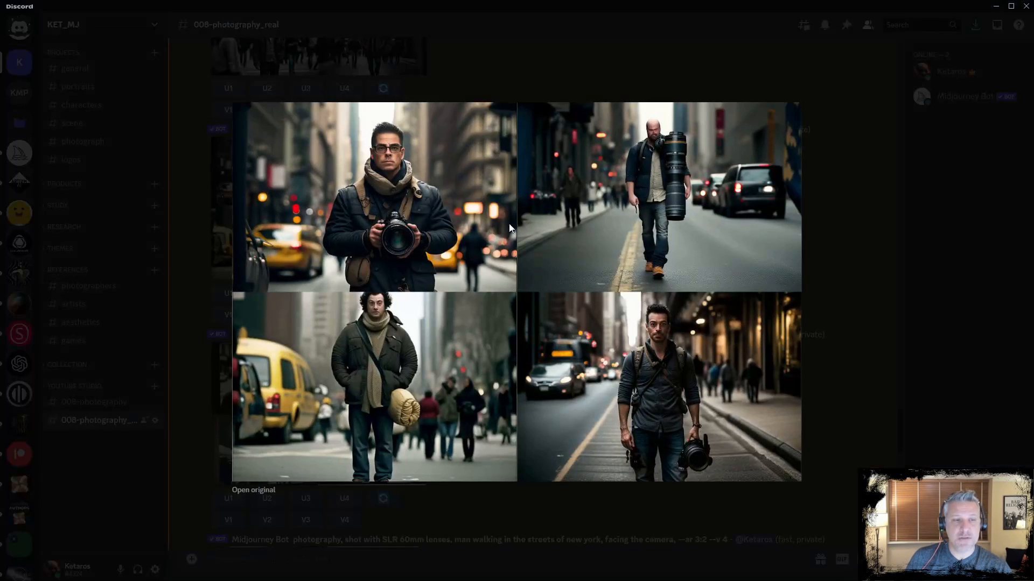
key(Escape)
scroll(444, 437, down, 10)
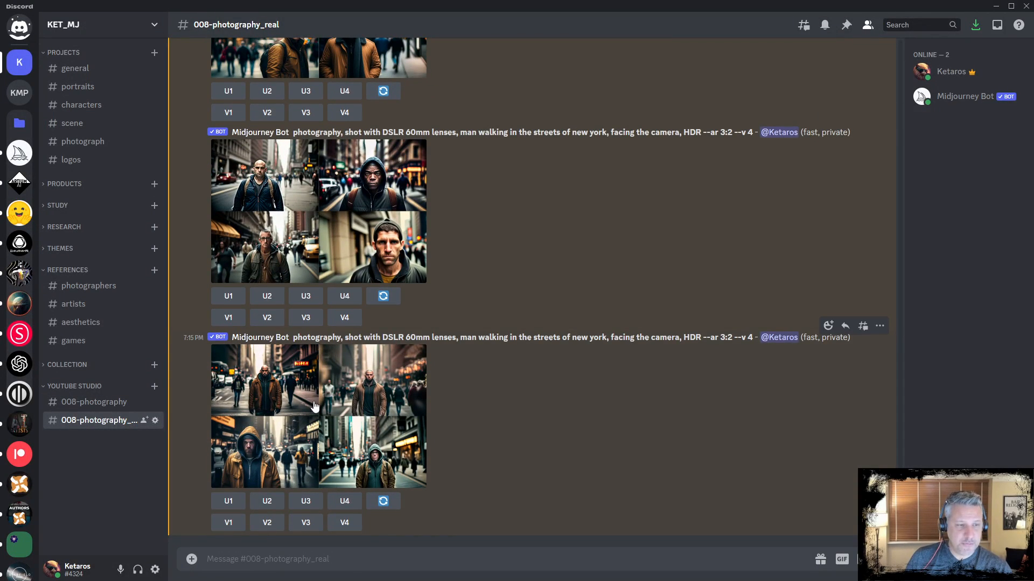
click(299, 422)
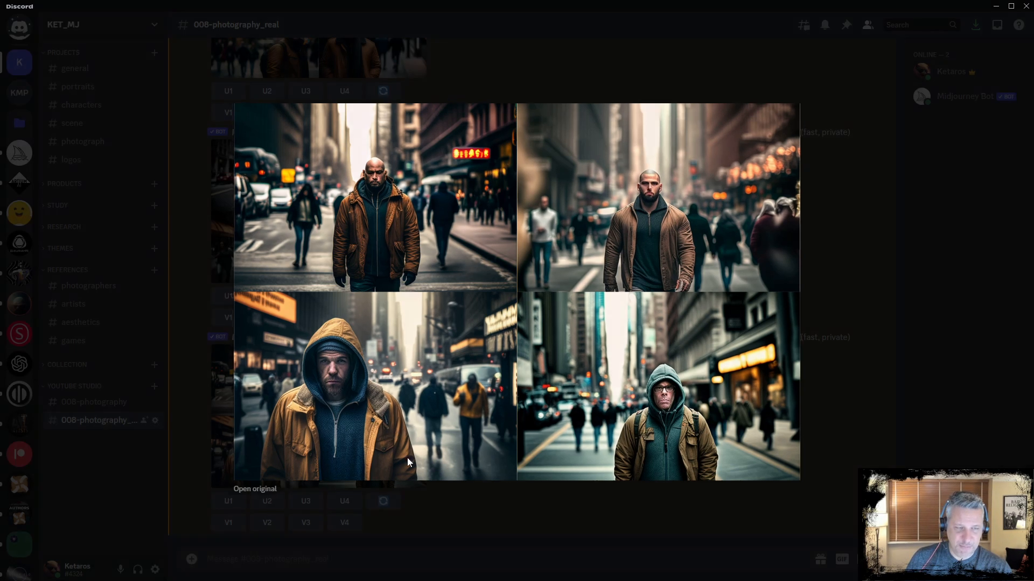
click(435, 506)
Reopen the DSLR 60mm grid, then scroll back through the earlier lens-size and photographic-process results
scroll(530, 405, up, 3)
scroll(517, 398, up, 2)
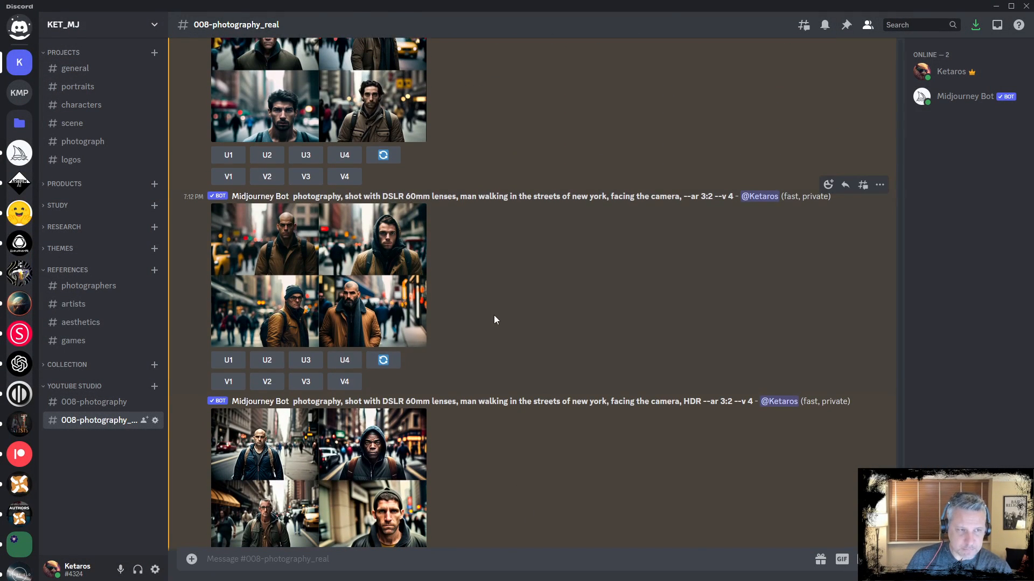
click(337, 262)
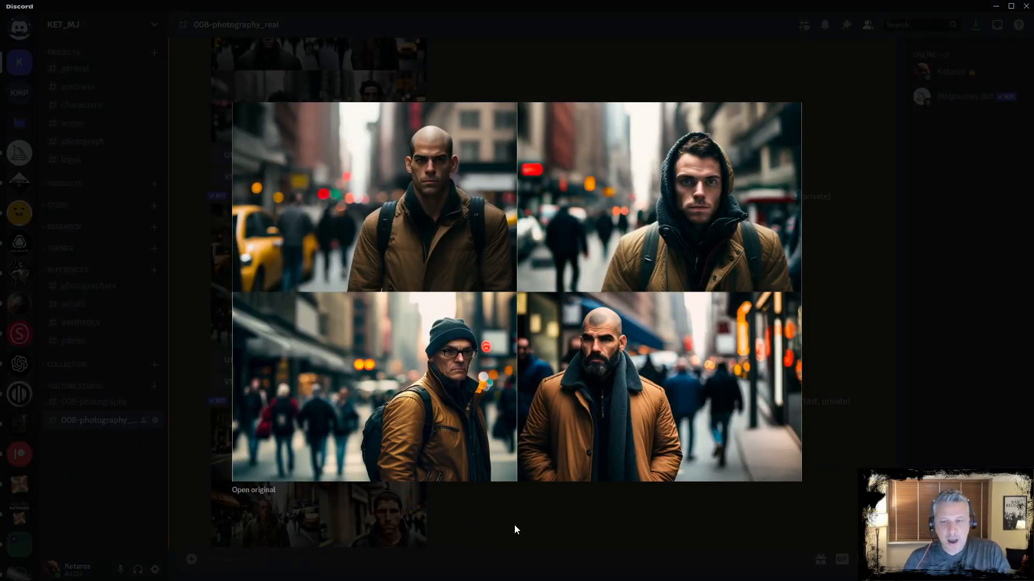
click(515, 524)
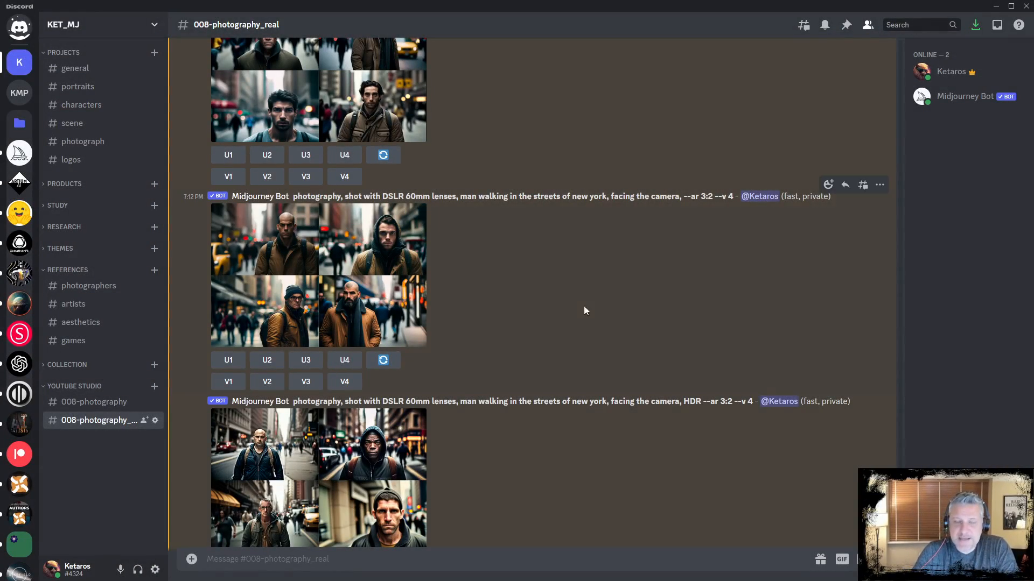
scroll(574, 304, up, 5)
scroll(592, 290, up, 10)
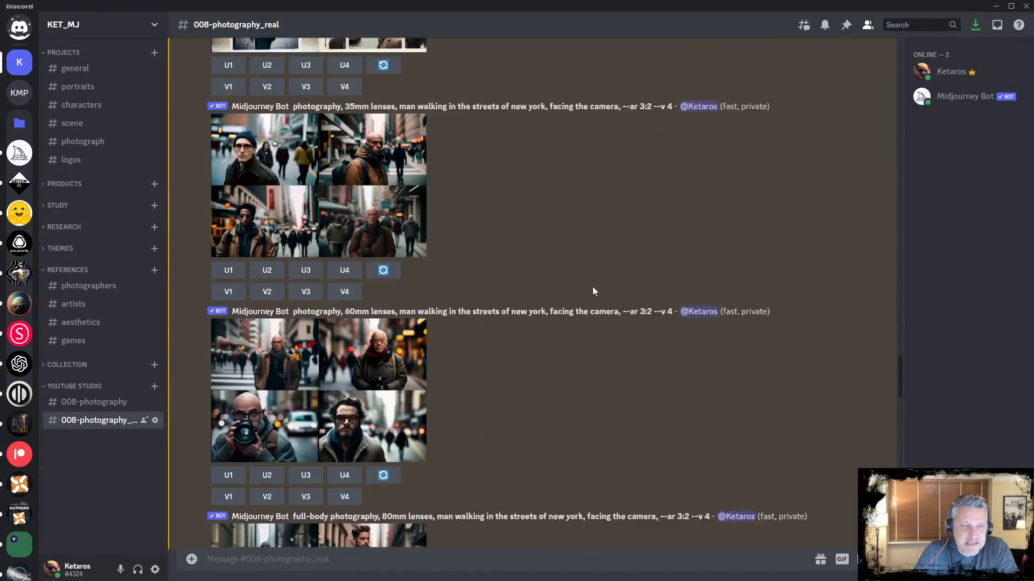
scroll(587, 291, up, 10)
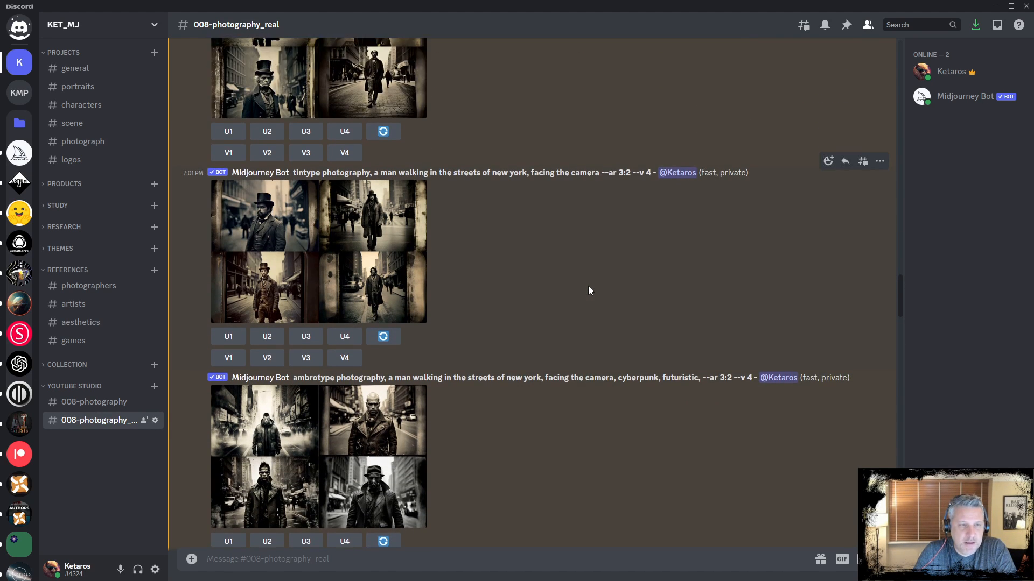
scroll(588, 291, down, 8)
scroll(590, 291, up, 6)
scroll(591, 332, down, 4)
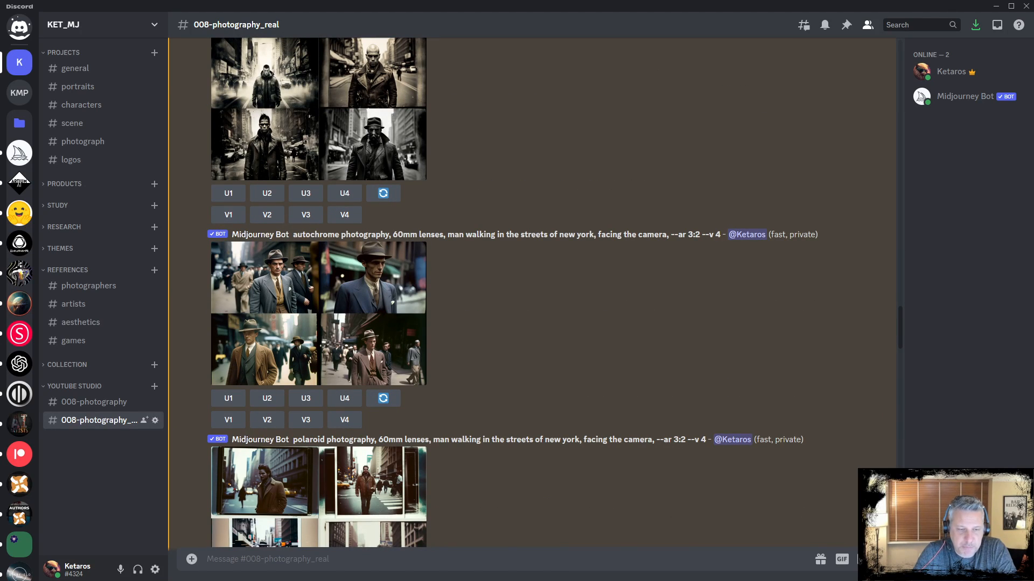
Switch to Notepad and highlight the type, angles, medium, equipment and photographer sections of the prompt template one by one
click(553, 552)
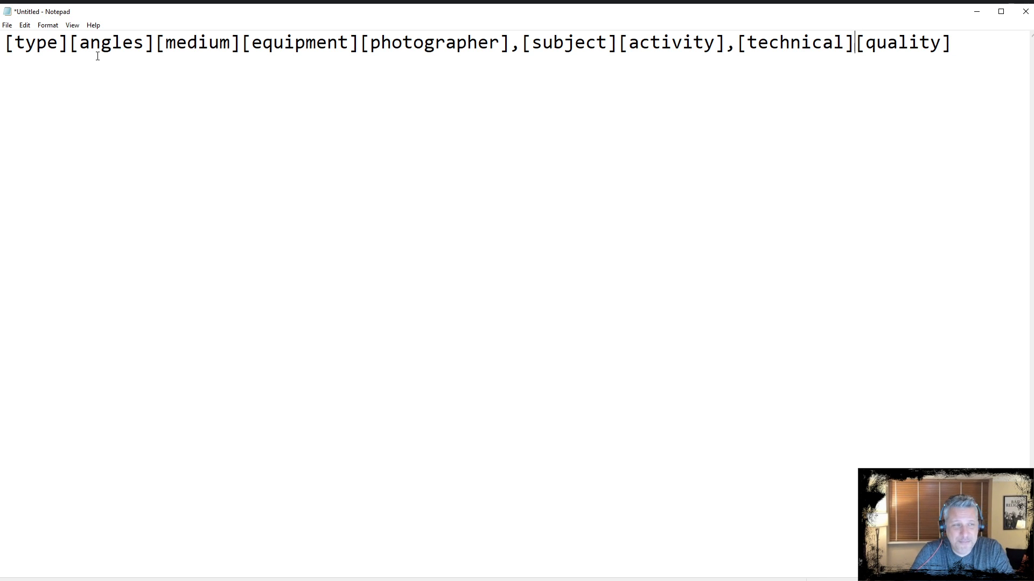
drag(3, 41, 74, 43)
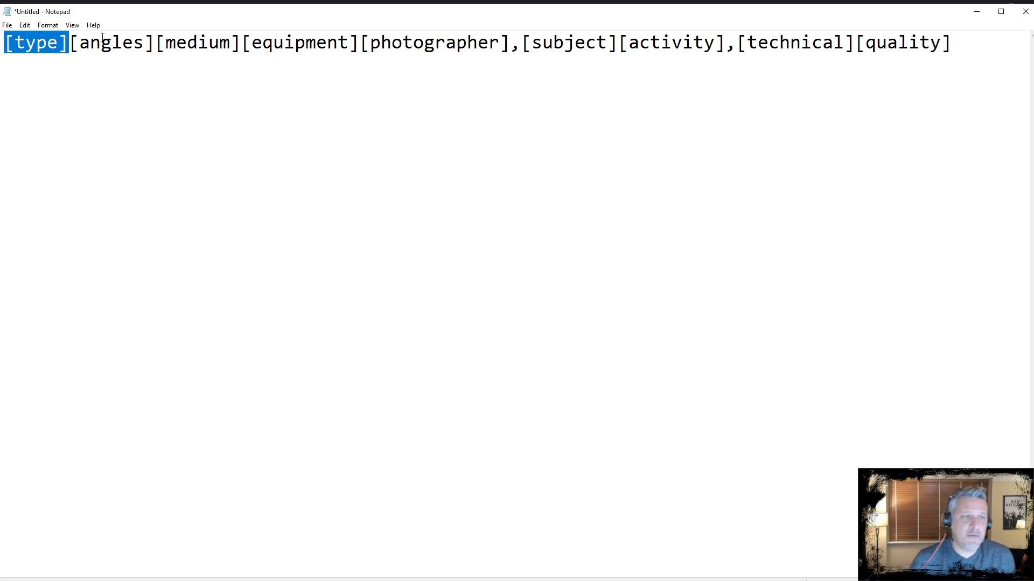
click(155, 43)
drag(155, 43, 66, 55)
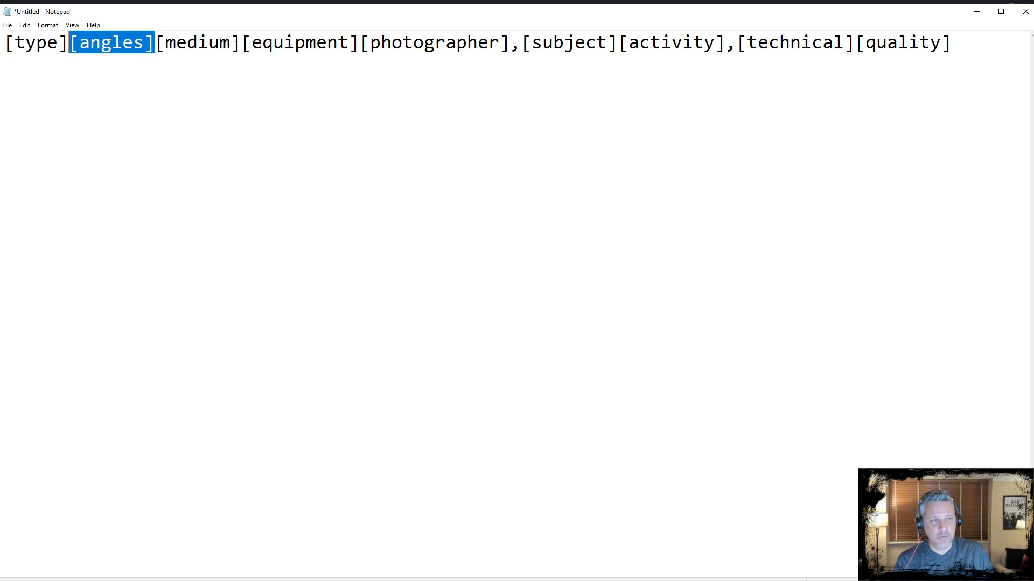
drag(239, 44, 156, 47)
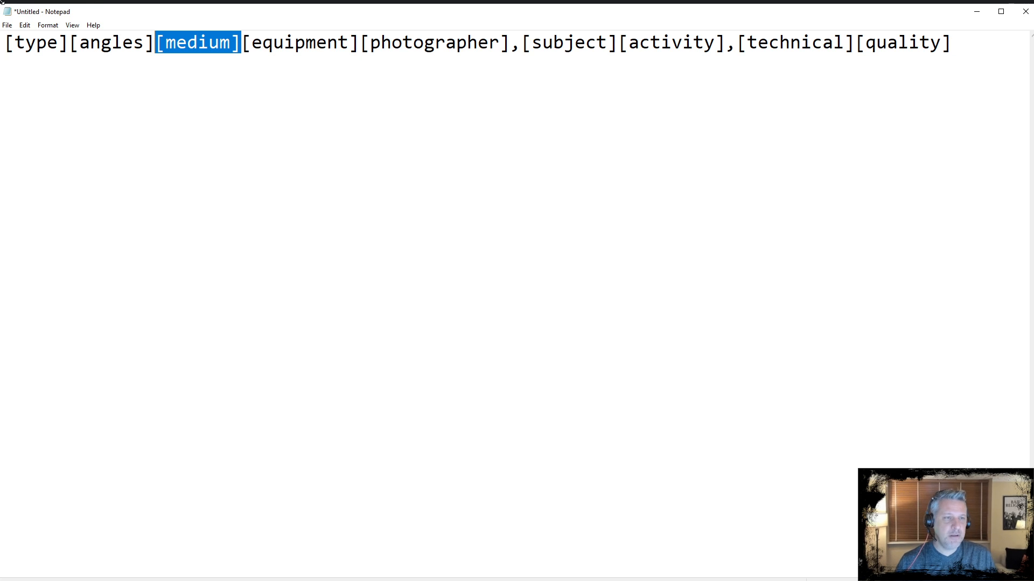
drag(359, 39, 242, 34)
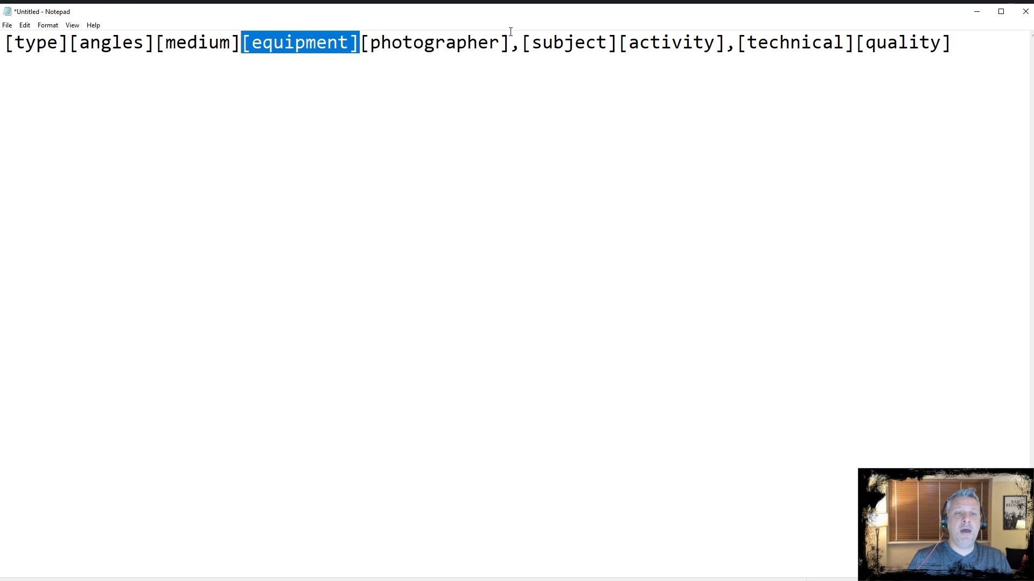
drag(510, 43, 359, 43)
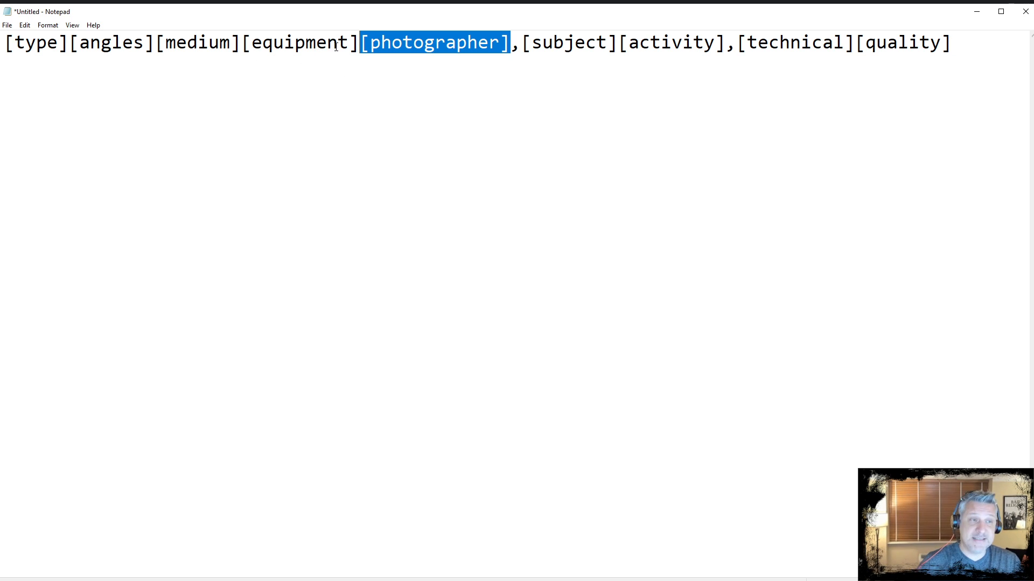
key(Return)
key(ctrl+z)
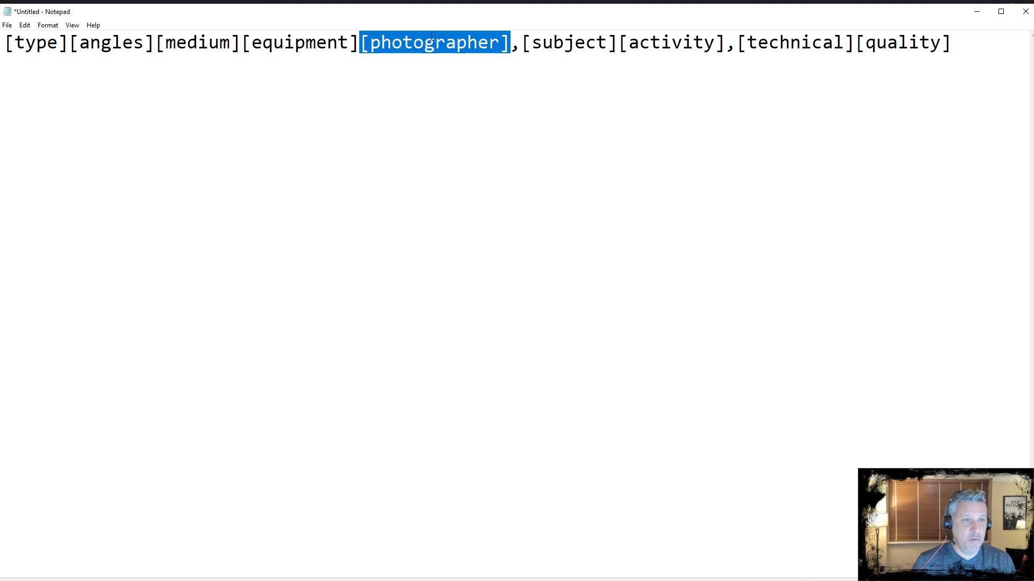
Highlight the type-to-equipment group, then the photographer and technical sections of the template, and deselect
click(48, 43)
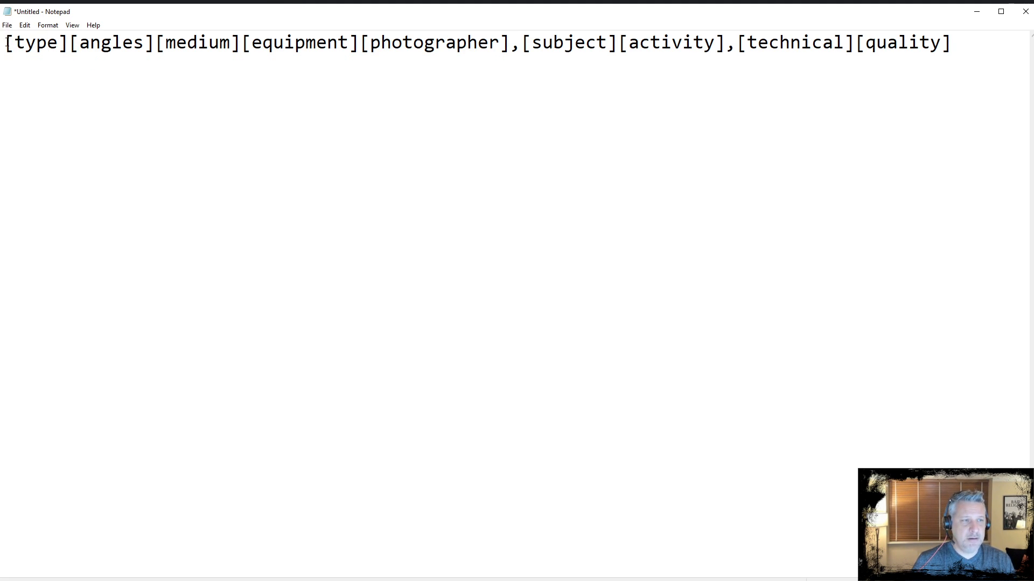
drag(6, 39, 359, 43)
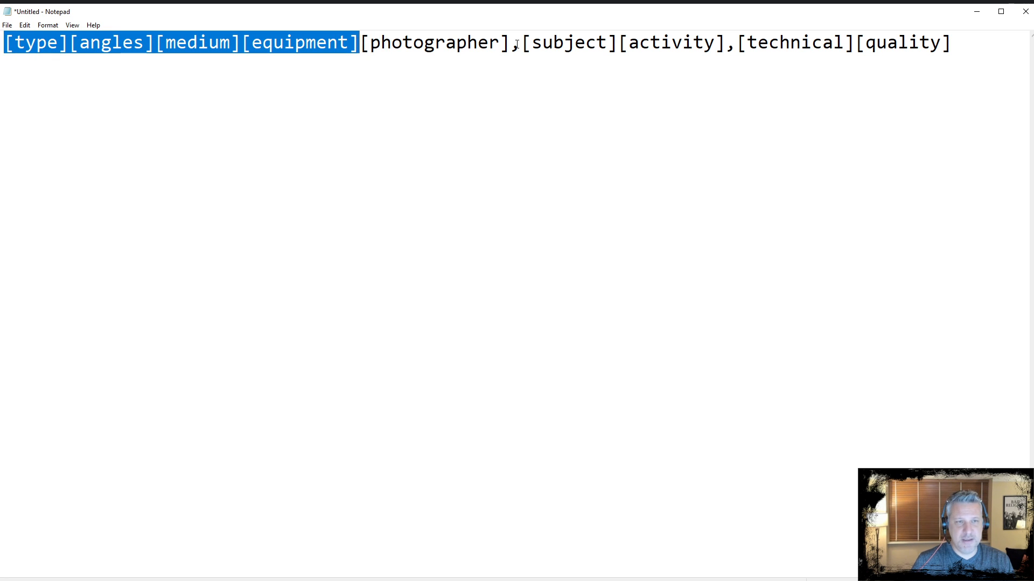
drag(747, 43, 828, 74)
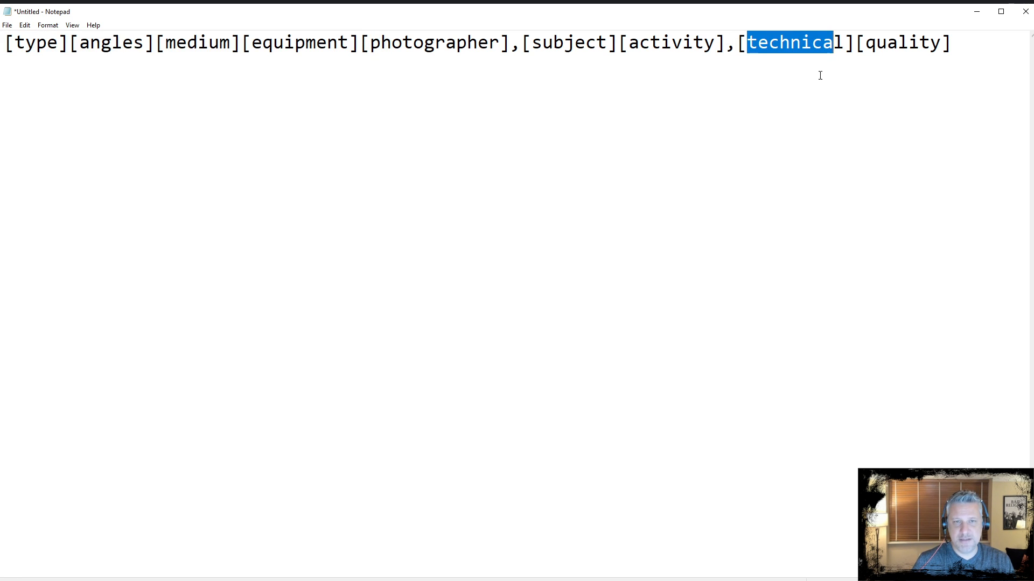
click(779, 83)
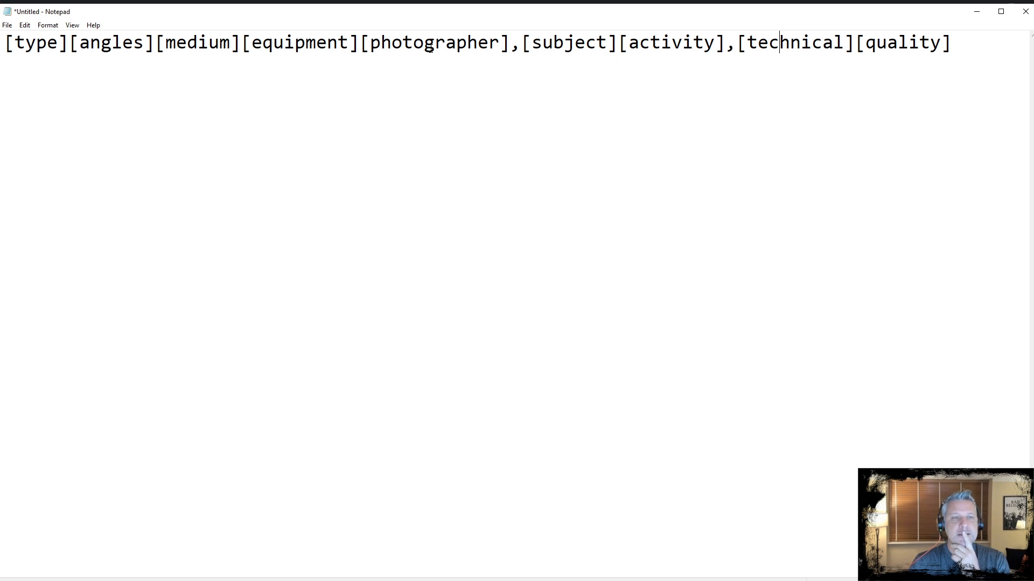
drag(506, 43, 370, 43)
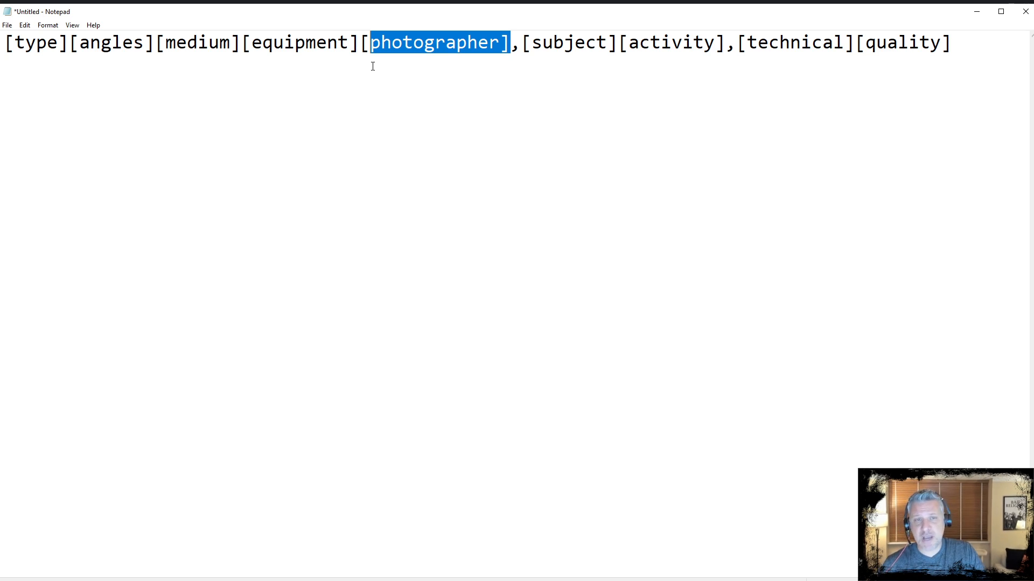
drag(855, 43, 736, 43)
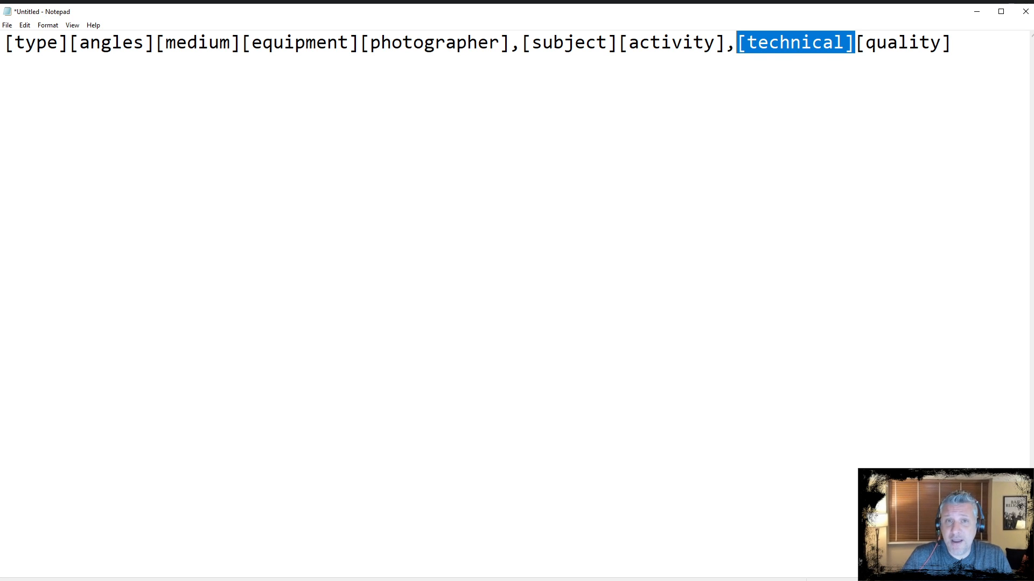
click(953, 46)
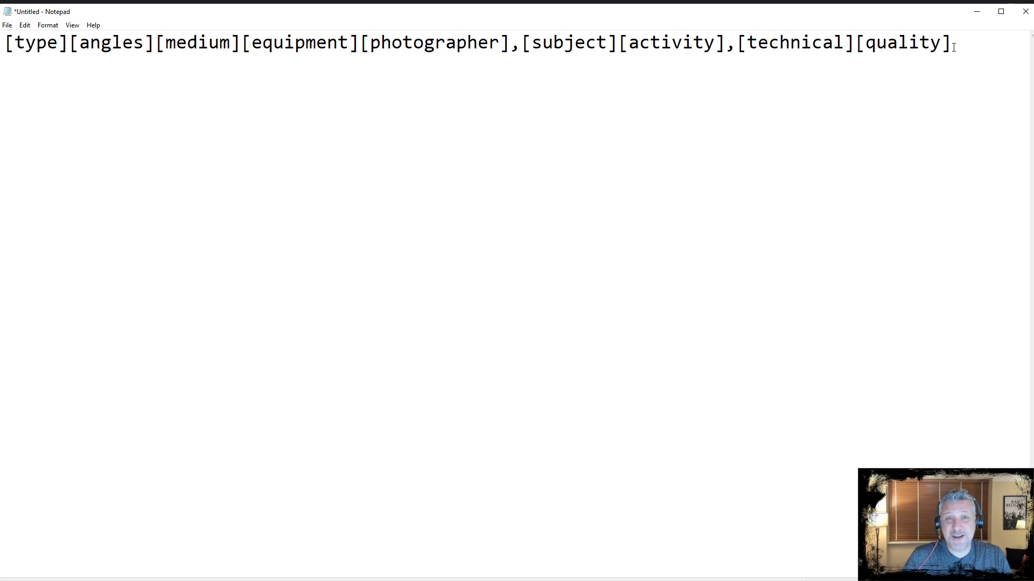